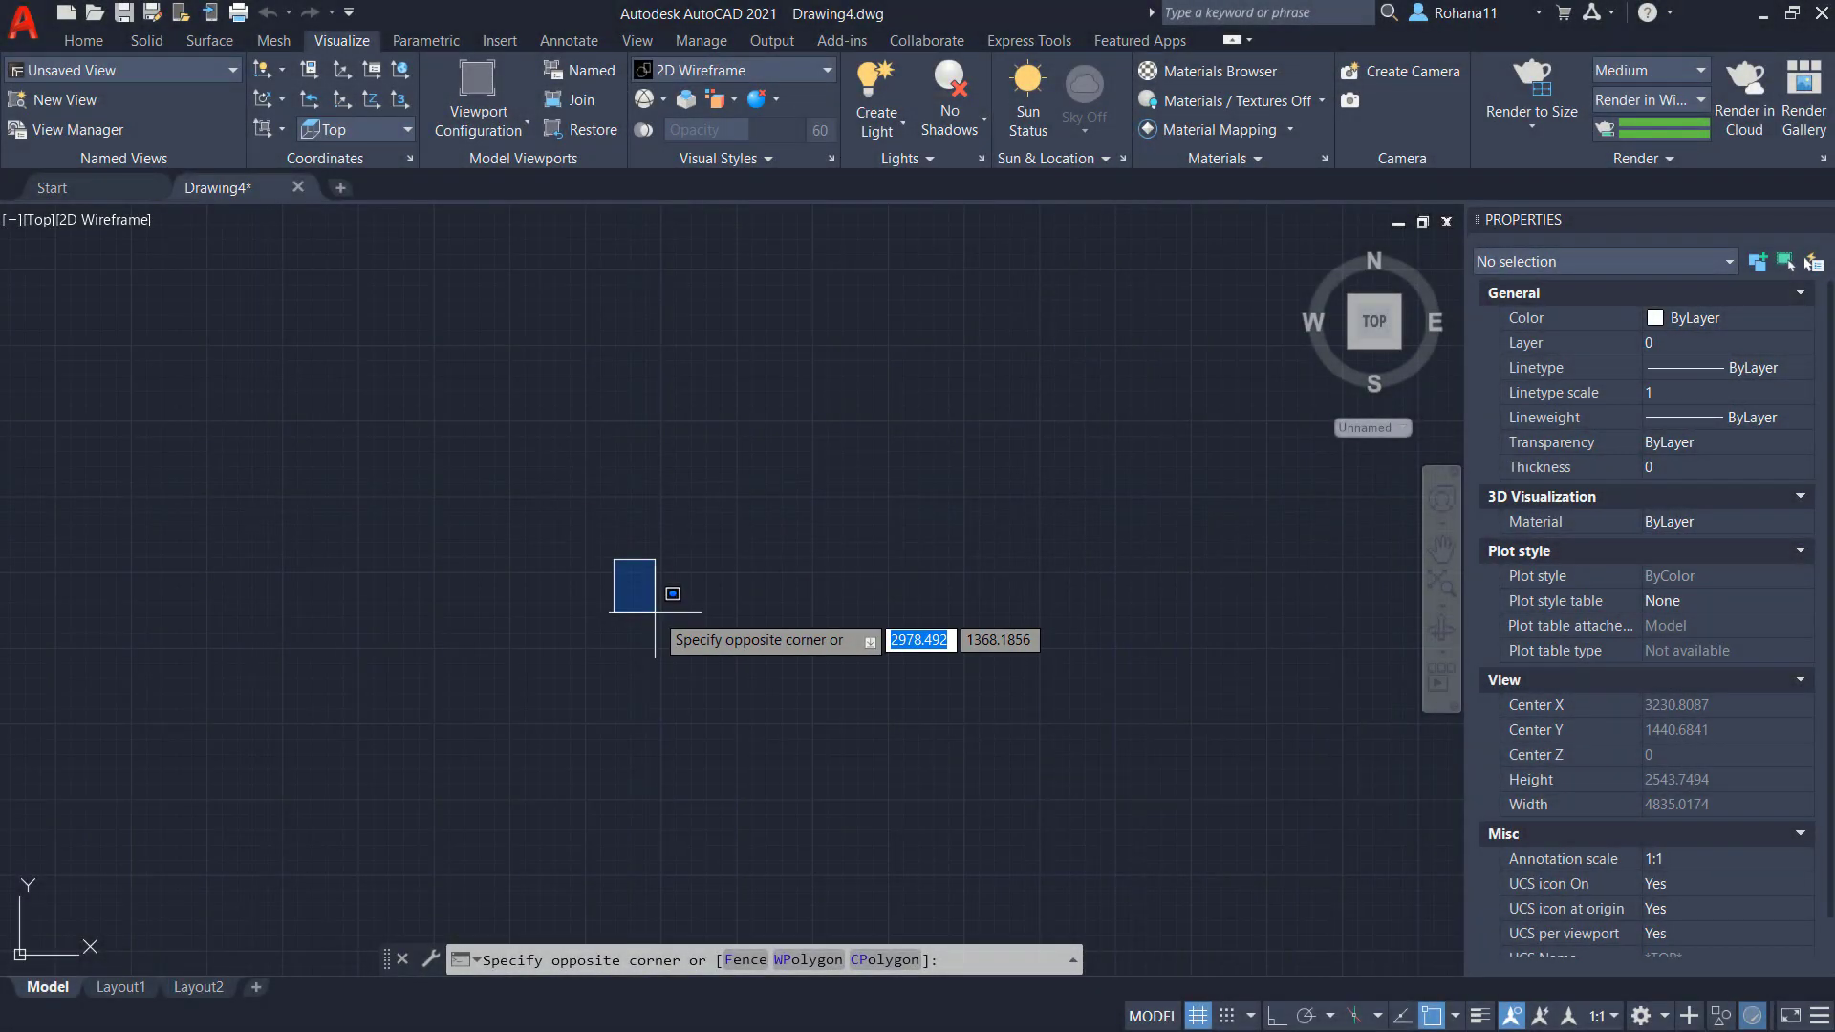
Draw a circle with a 250 radius.
click(657, 613)
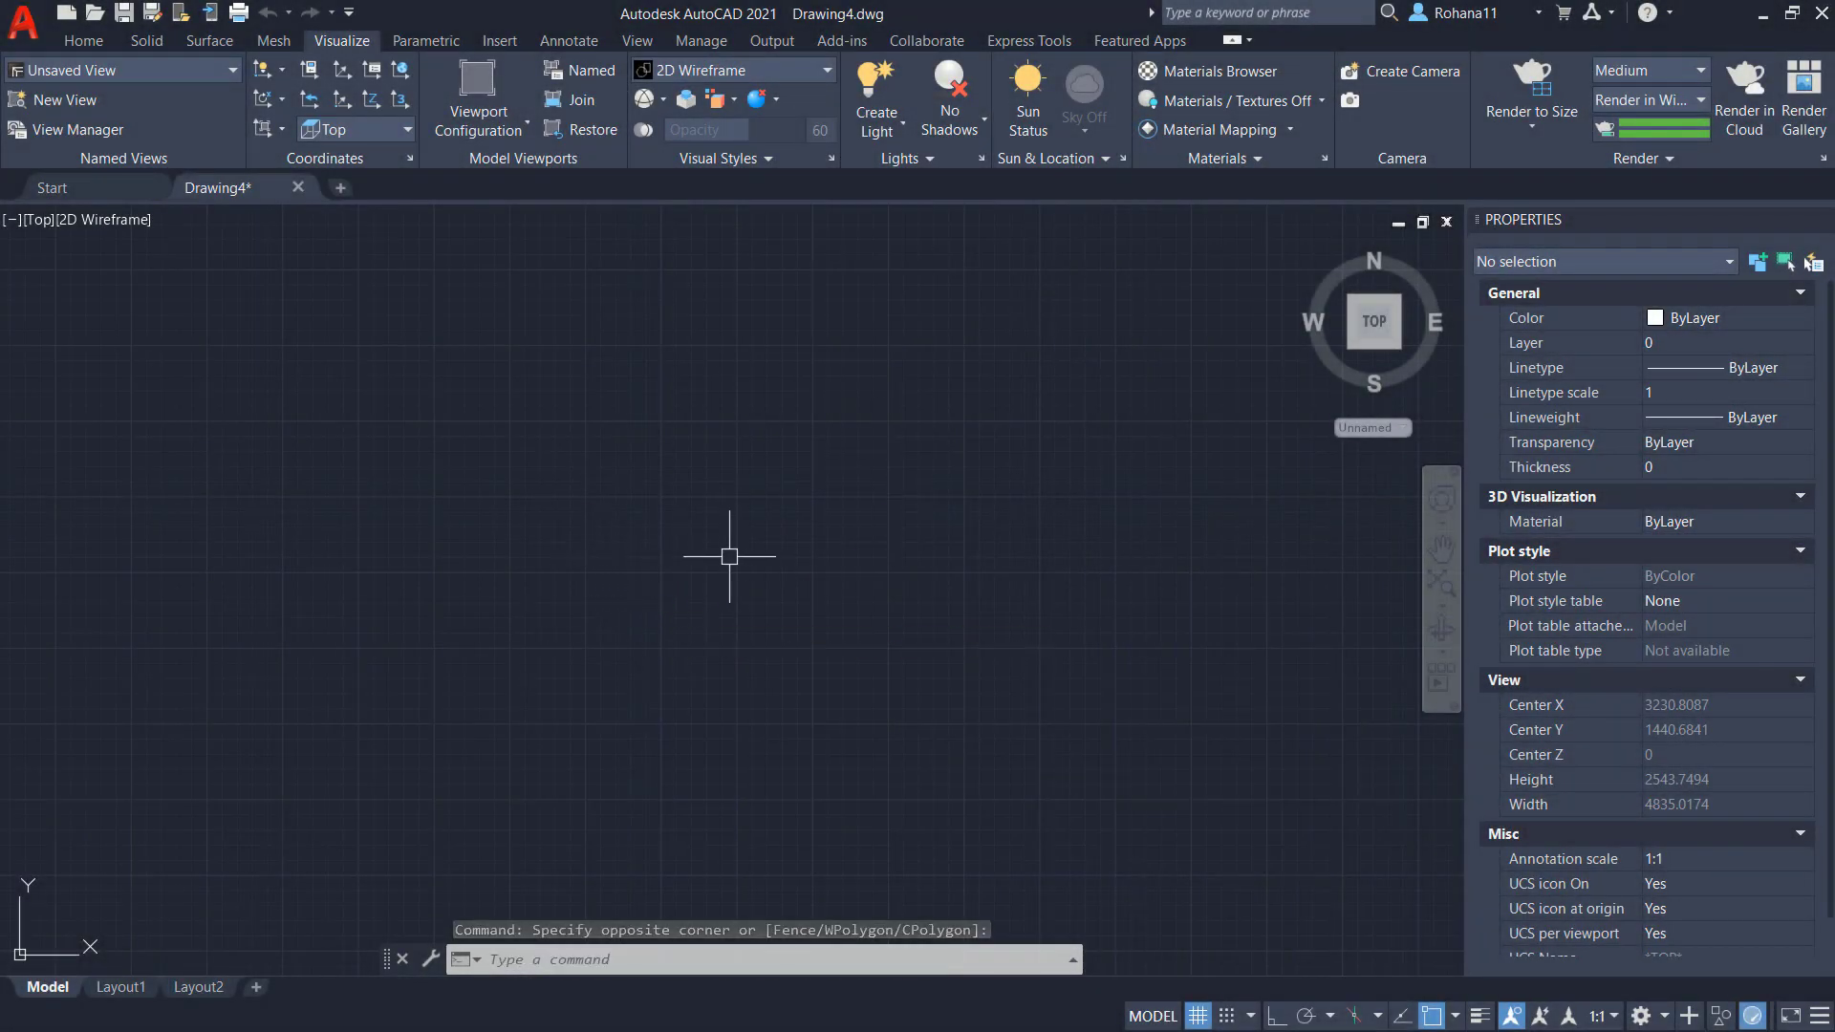
text(c)
key(Return)
click(568, 570)
text(250)
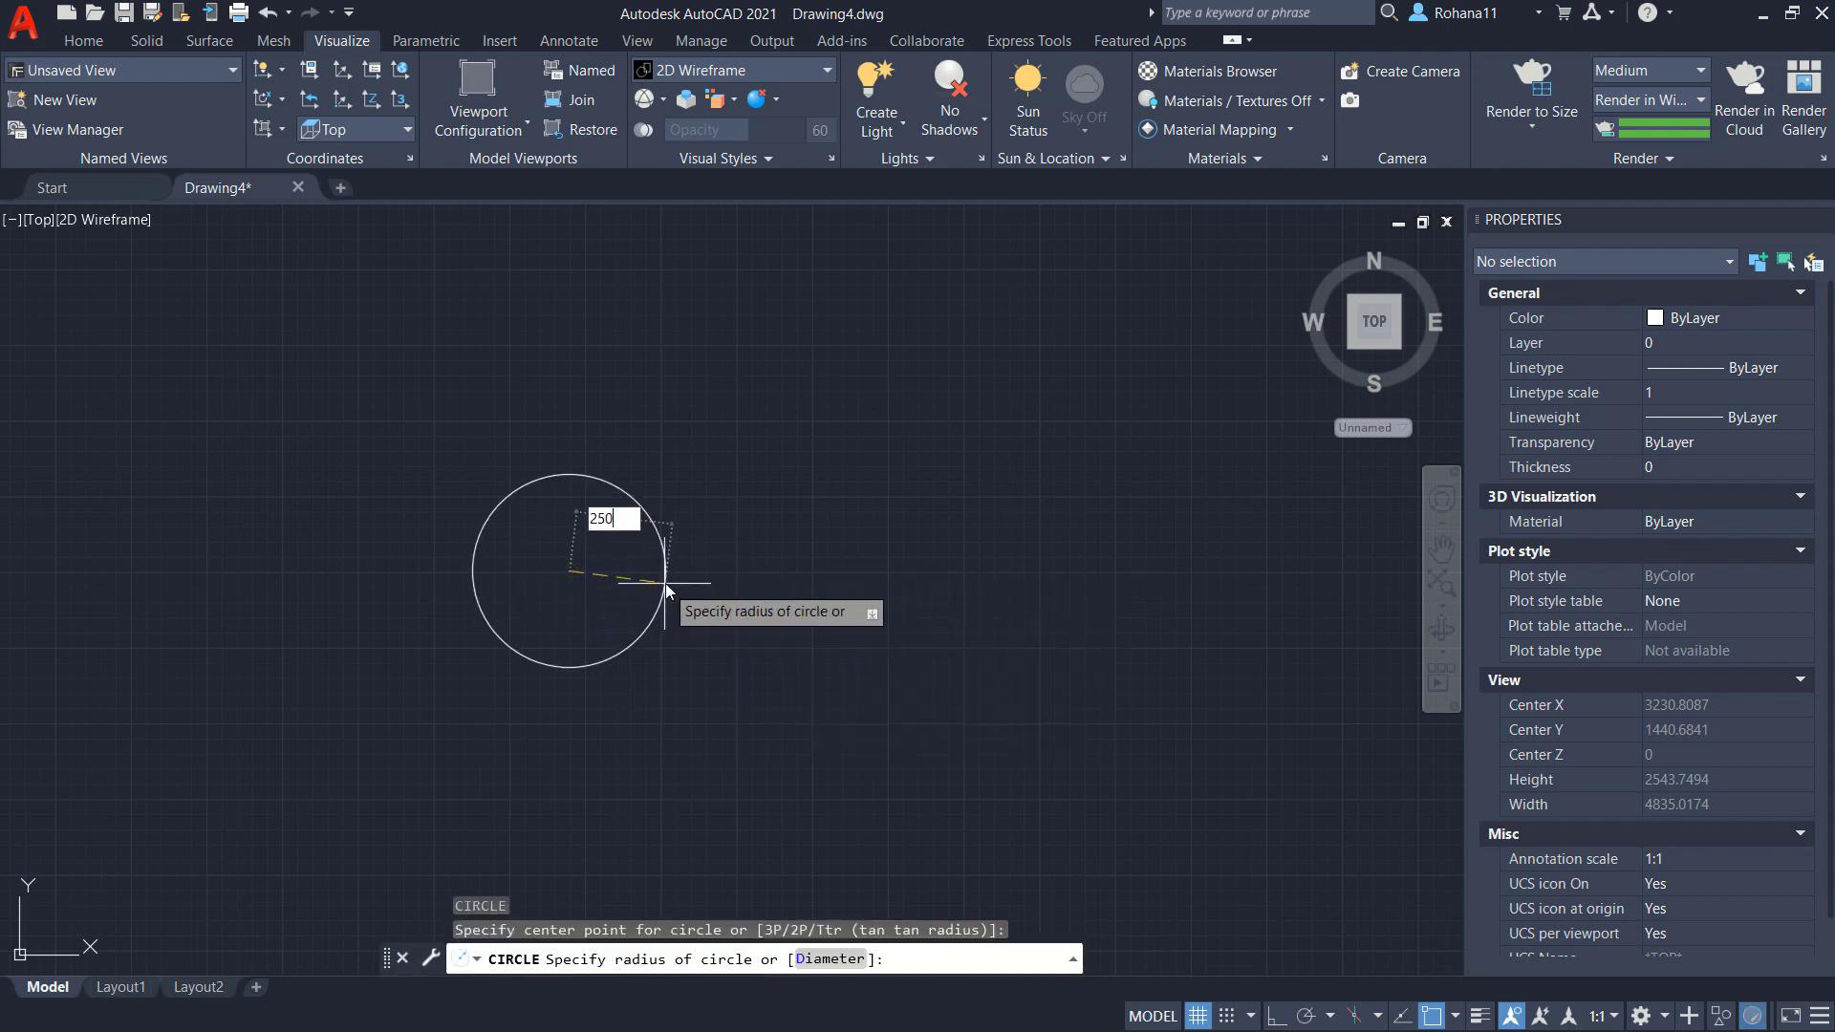
key(Return)
Create a sphere centred on the circle in a tilted 3D view and apply the Realistic visual style.
shift+middle_drag(643, 700, 711, 526)
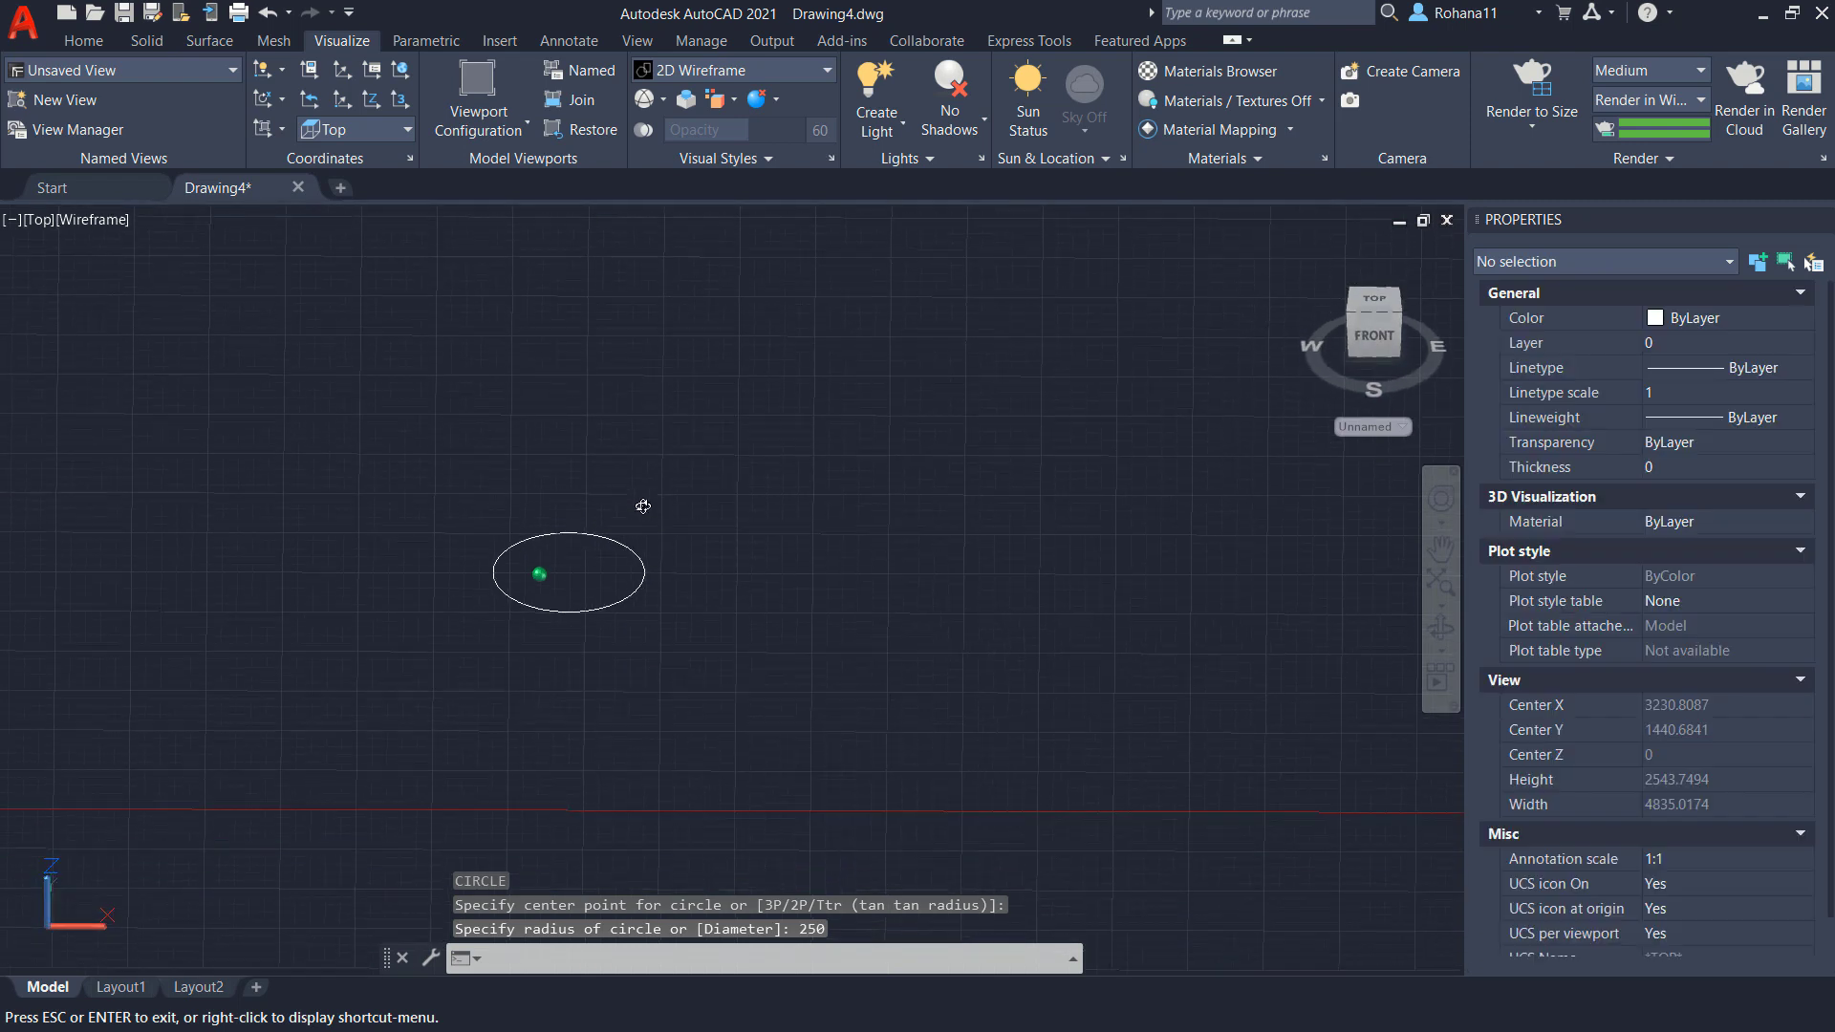
text(S)
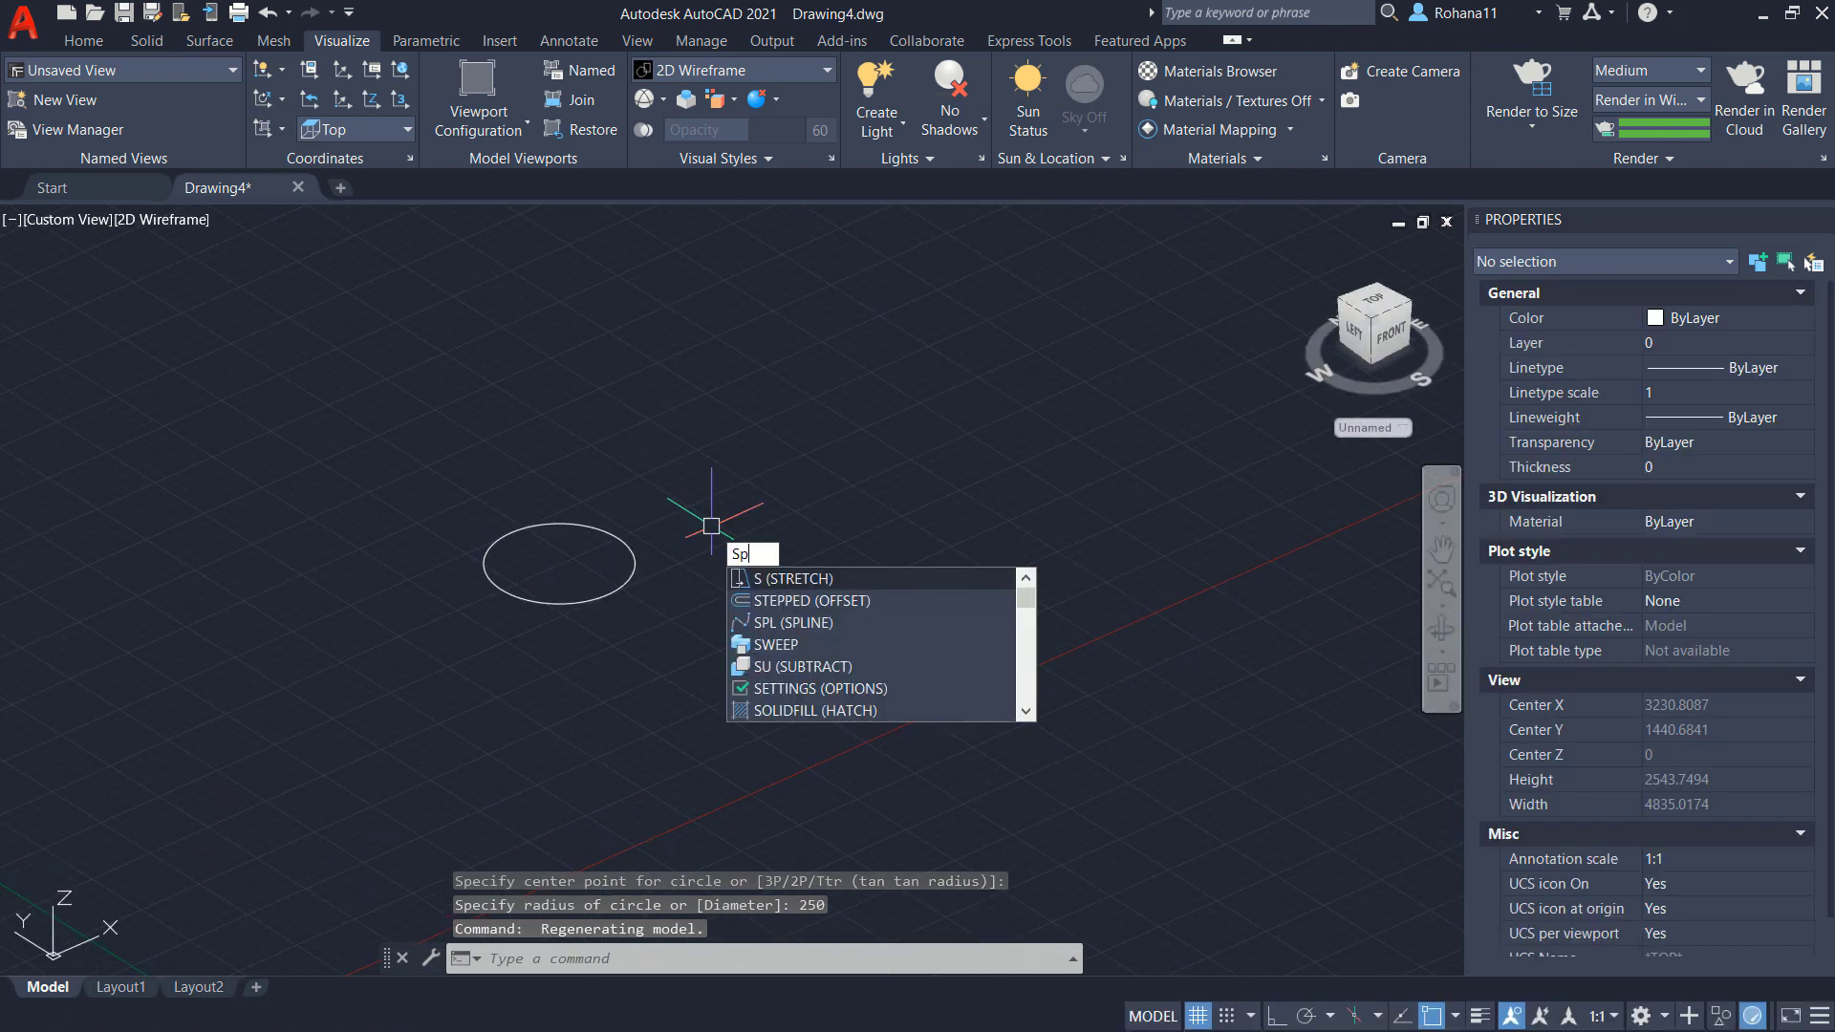
text(PHe)
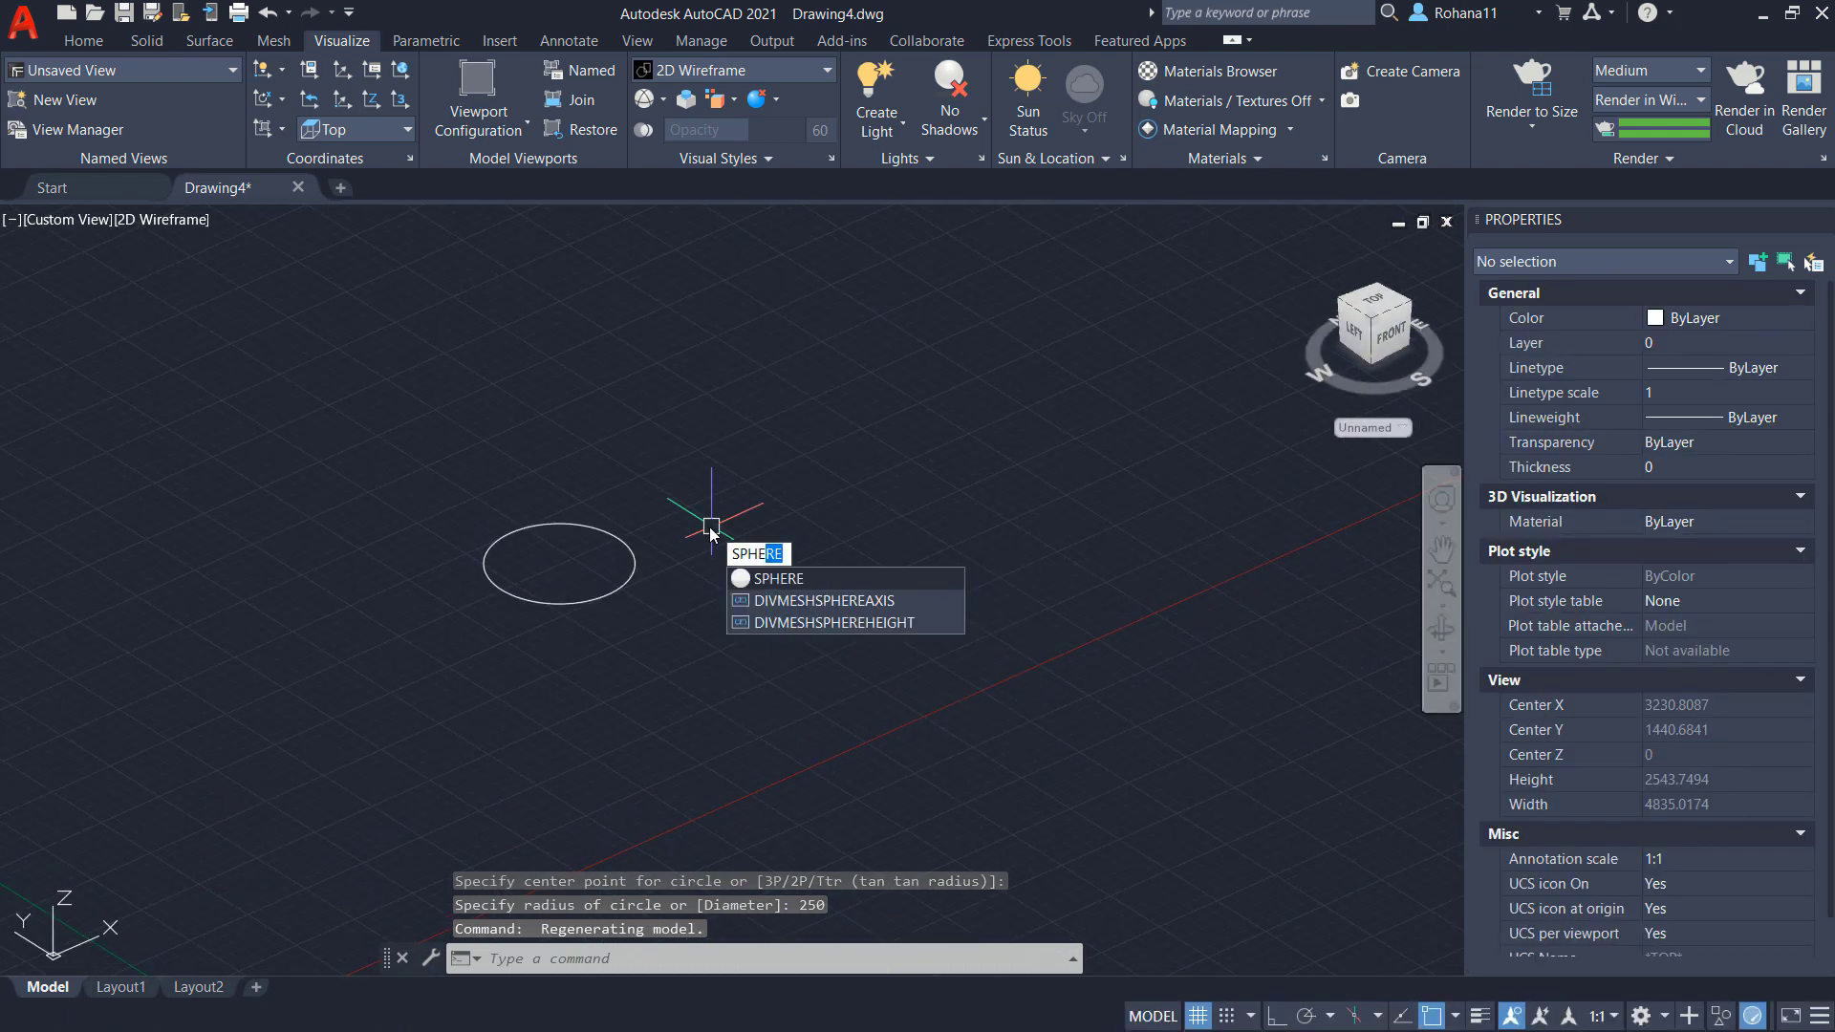
key(Return)
click(559, 564)
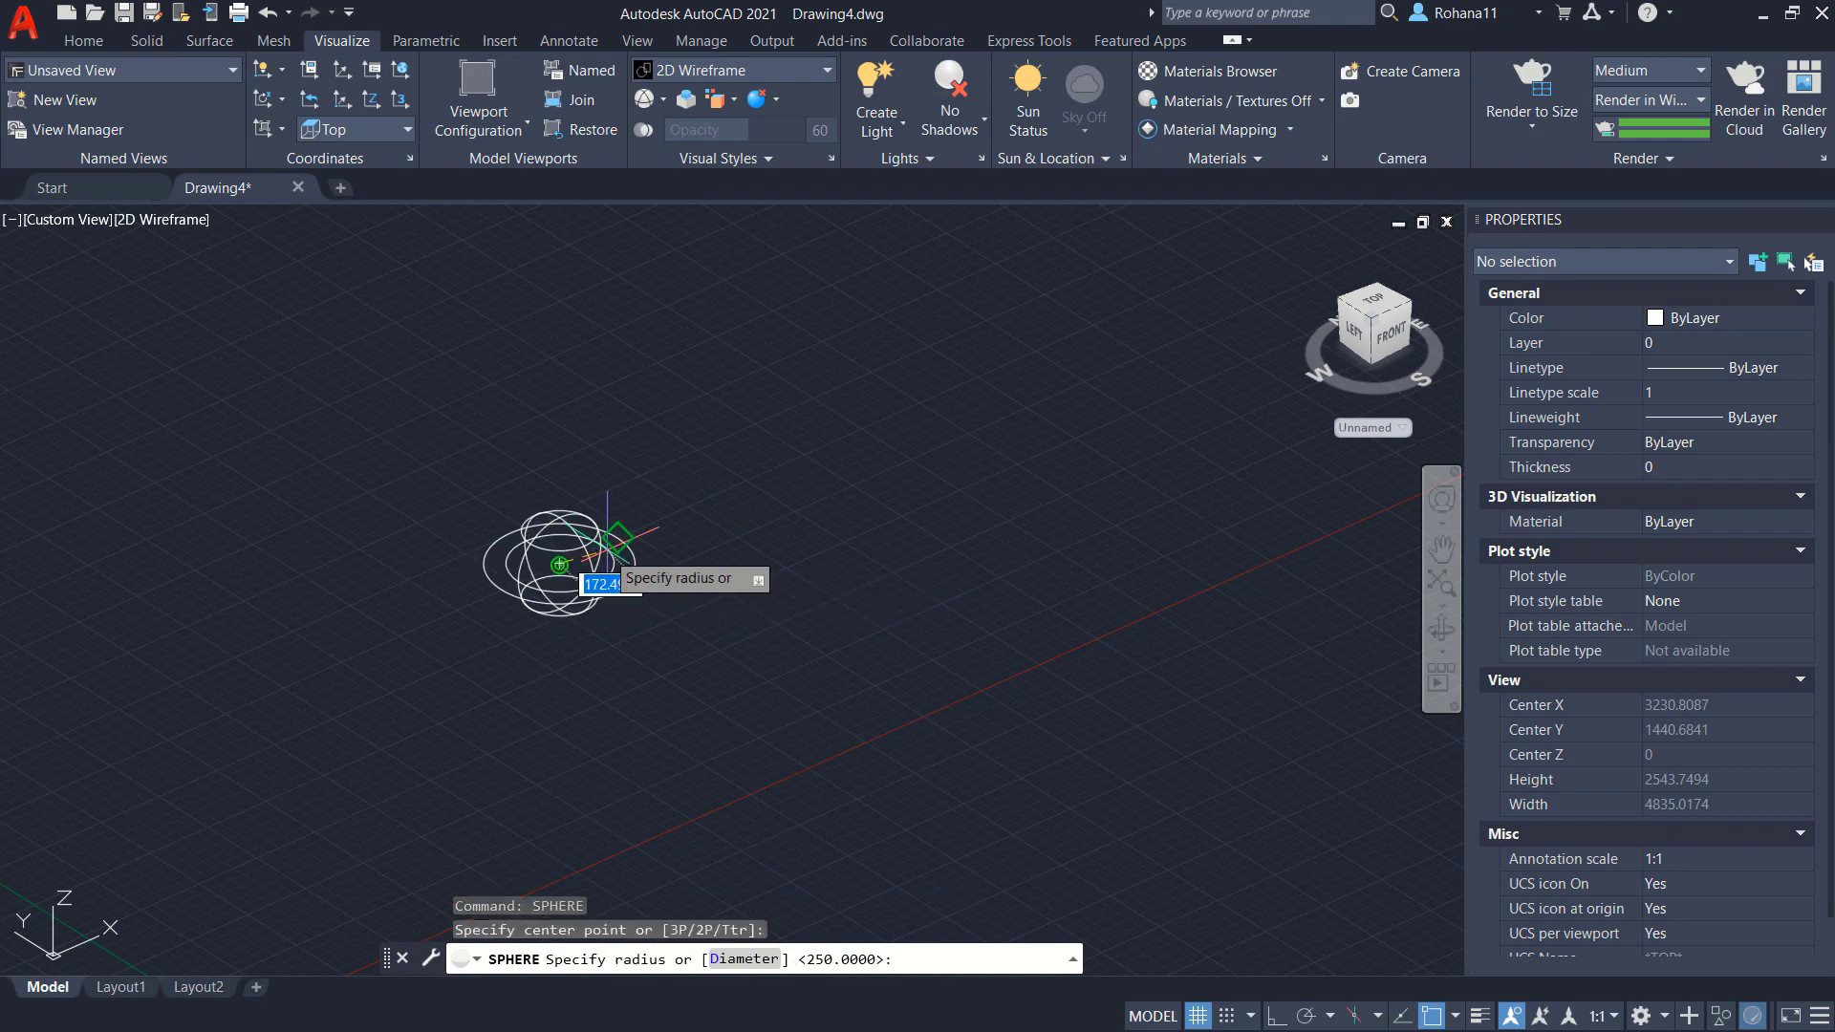
click(618, 537)
click(176, 219)
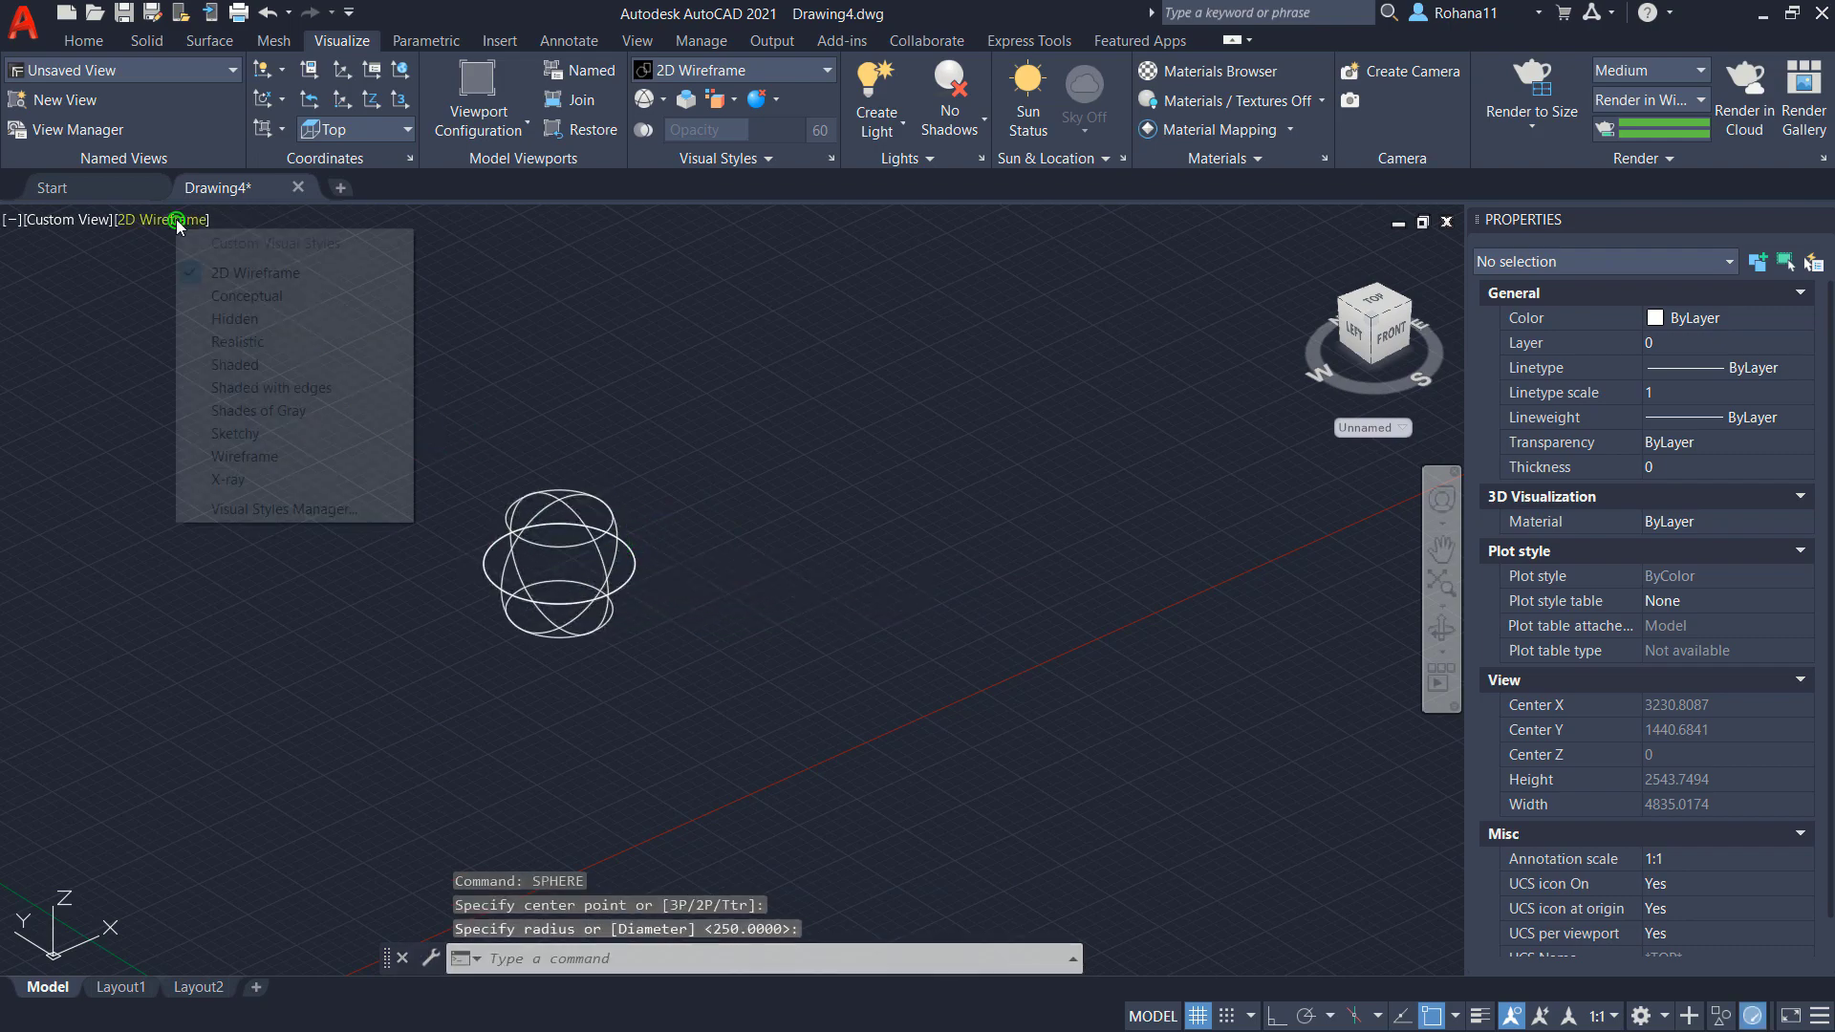
click(238, 341)
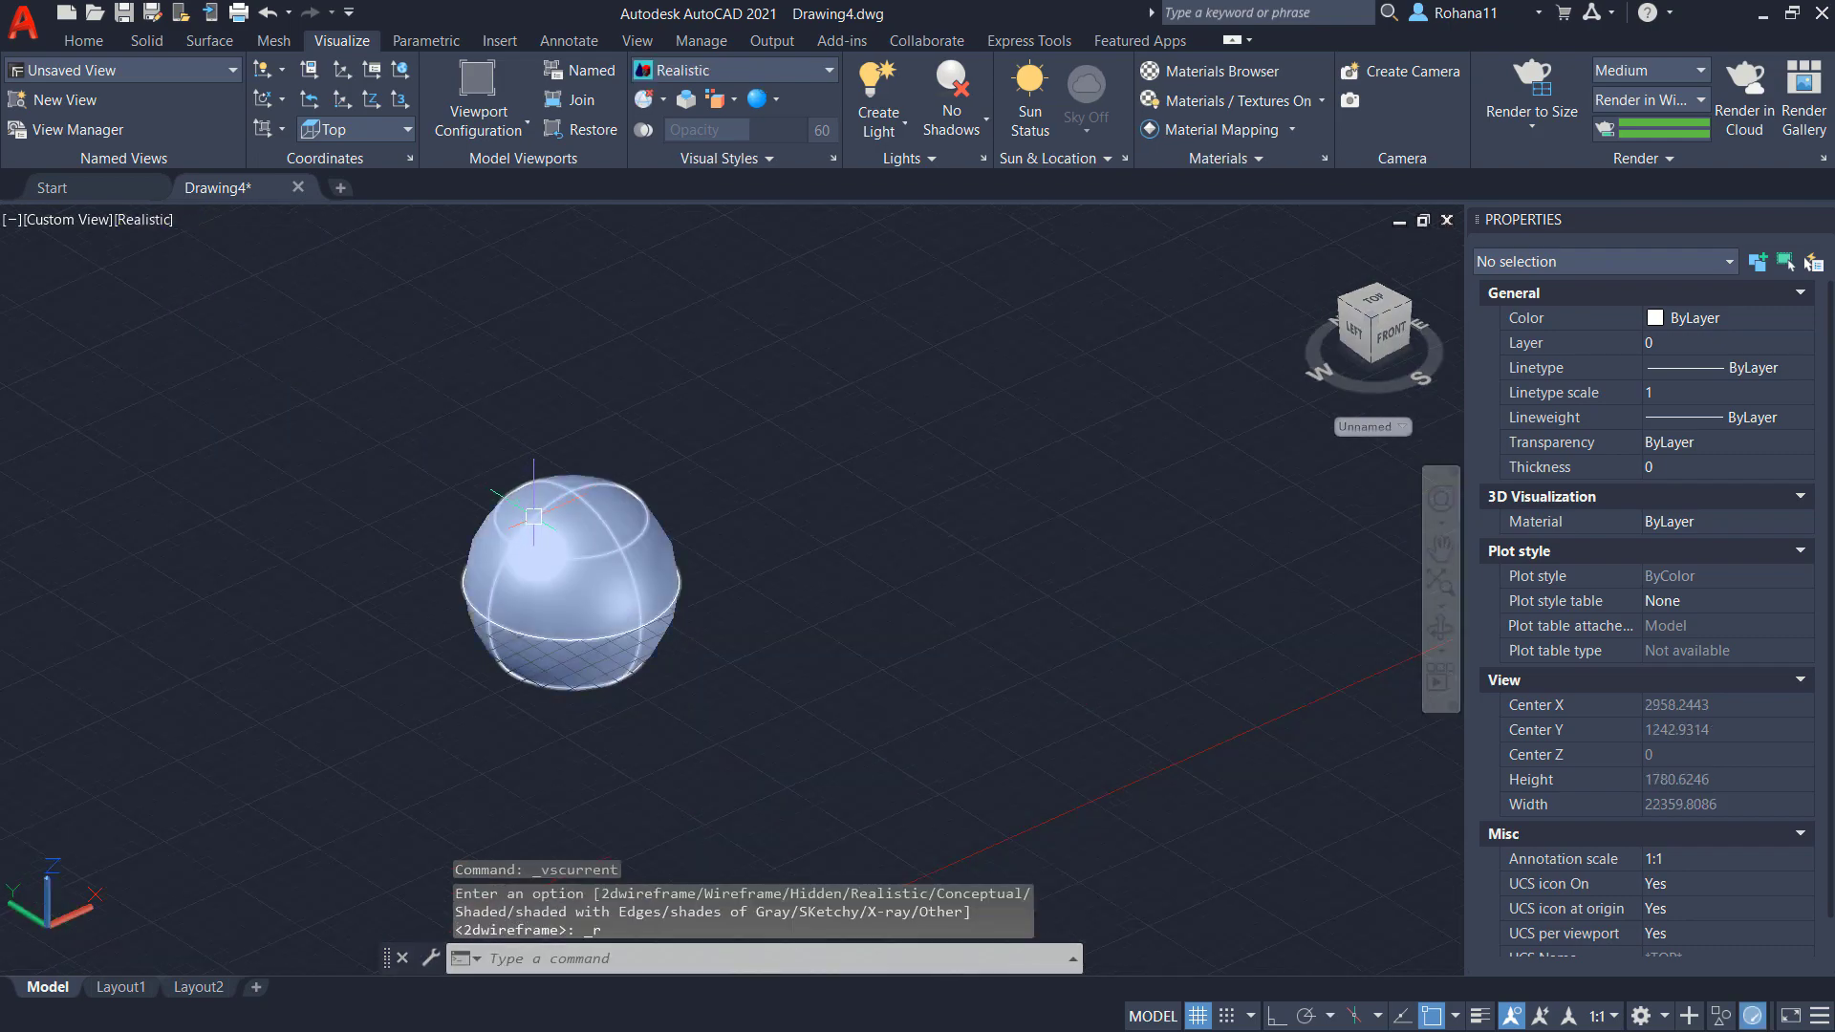
Move the sphere beside the circle and turn on Polar Tracking.
middle_drag(534, 516, 519, 574)
text(m)
key(Return)
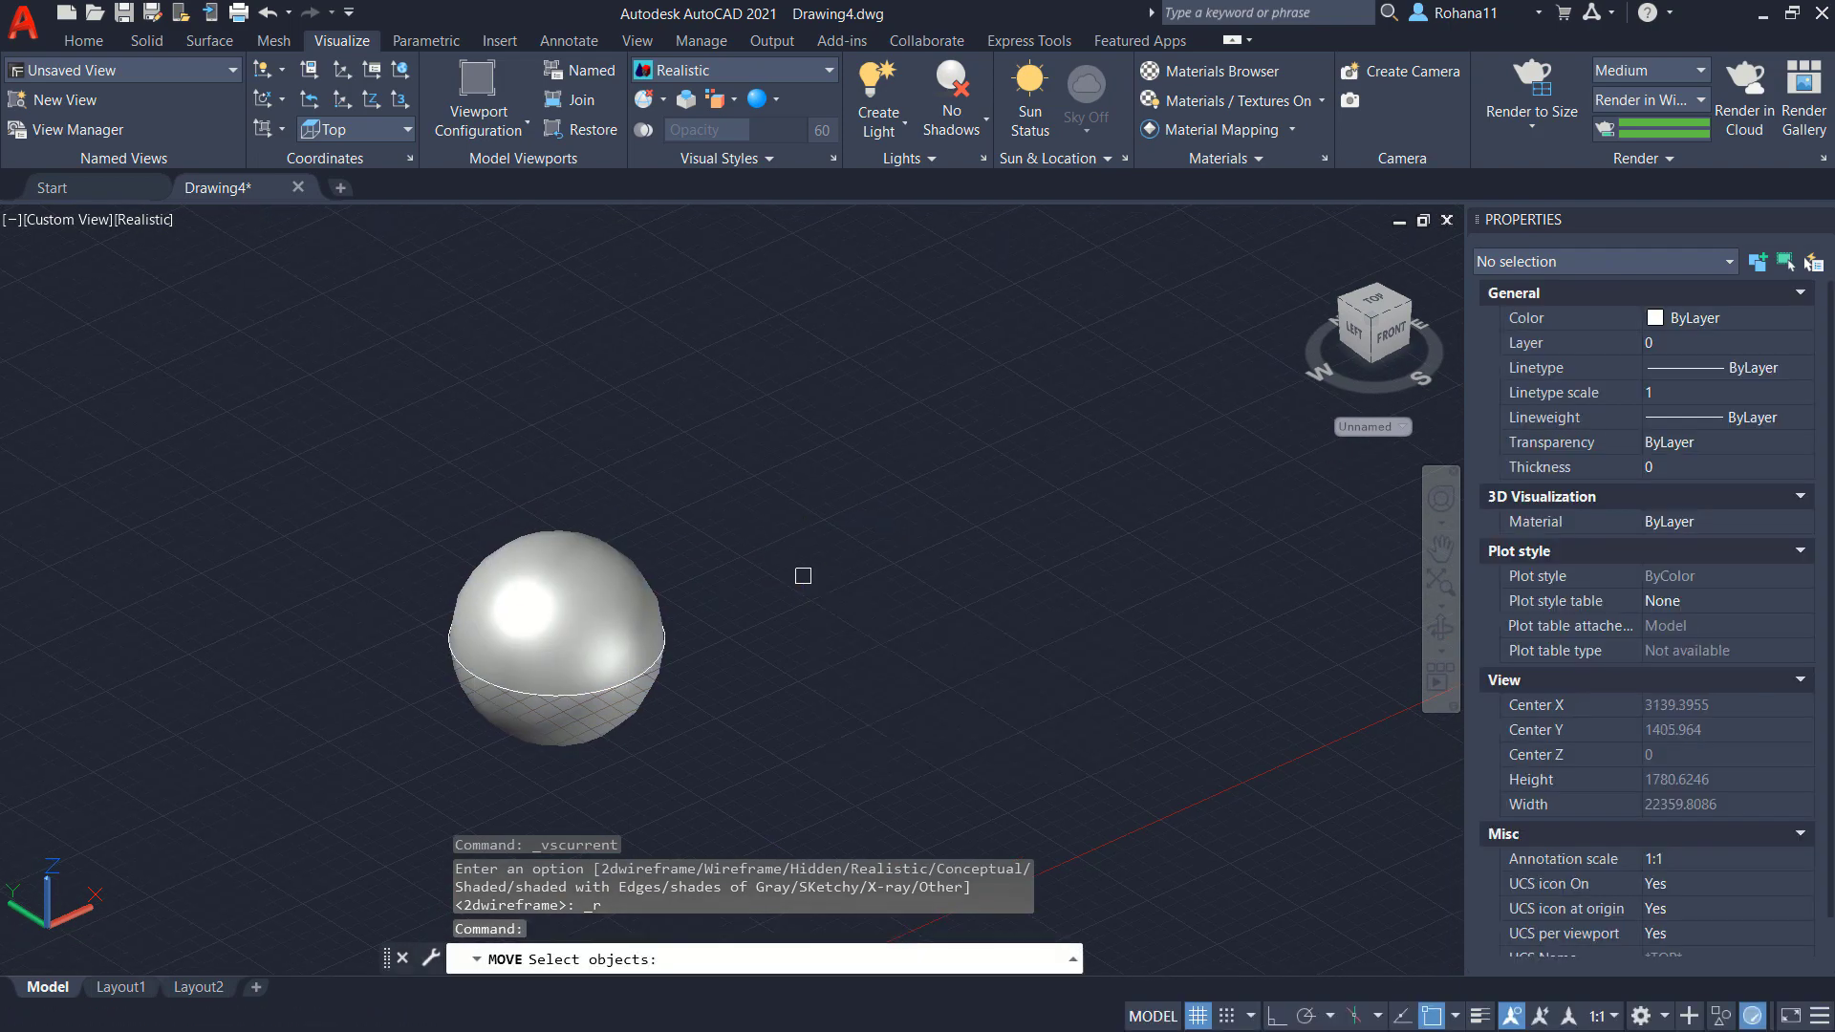
click(564, 630)
key(Return)
click(765, 690)
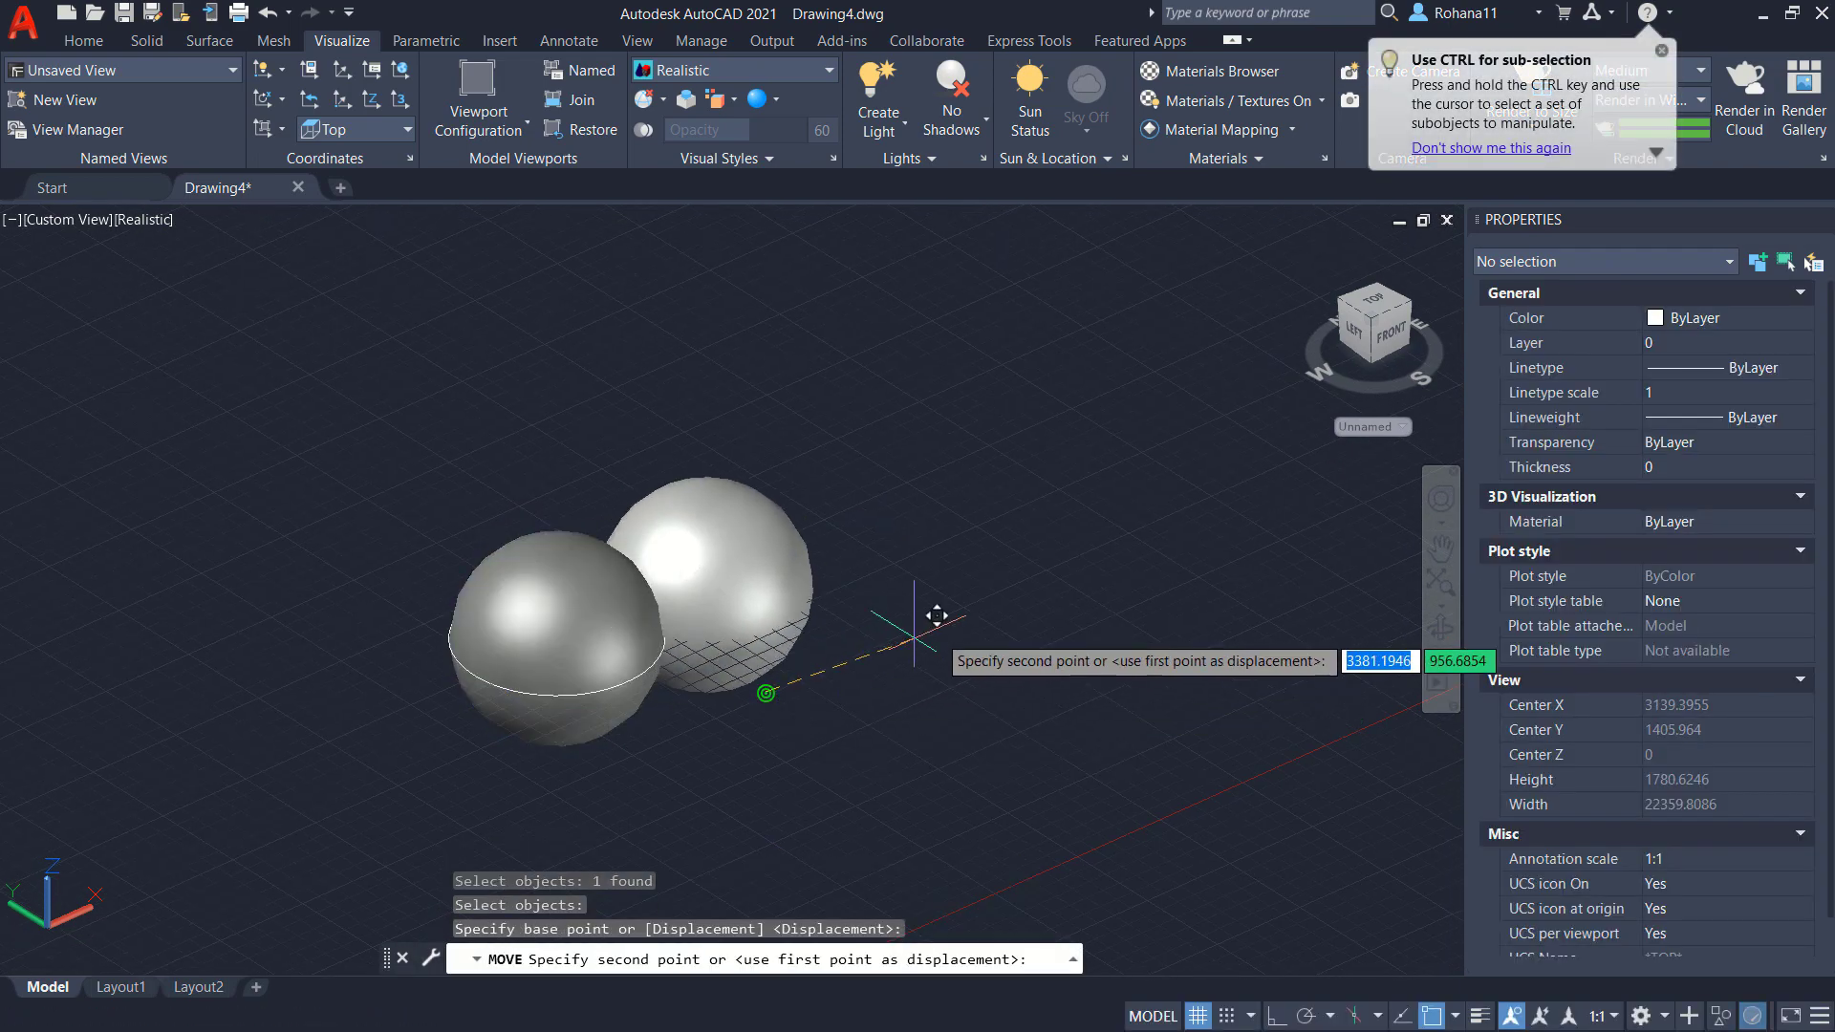
click(1006, 586)
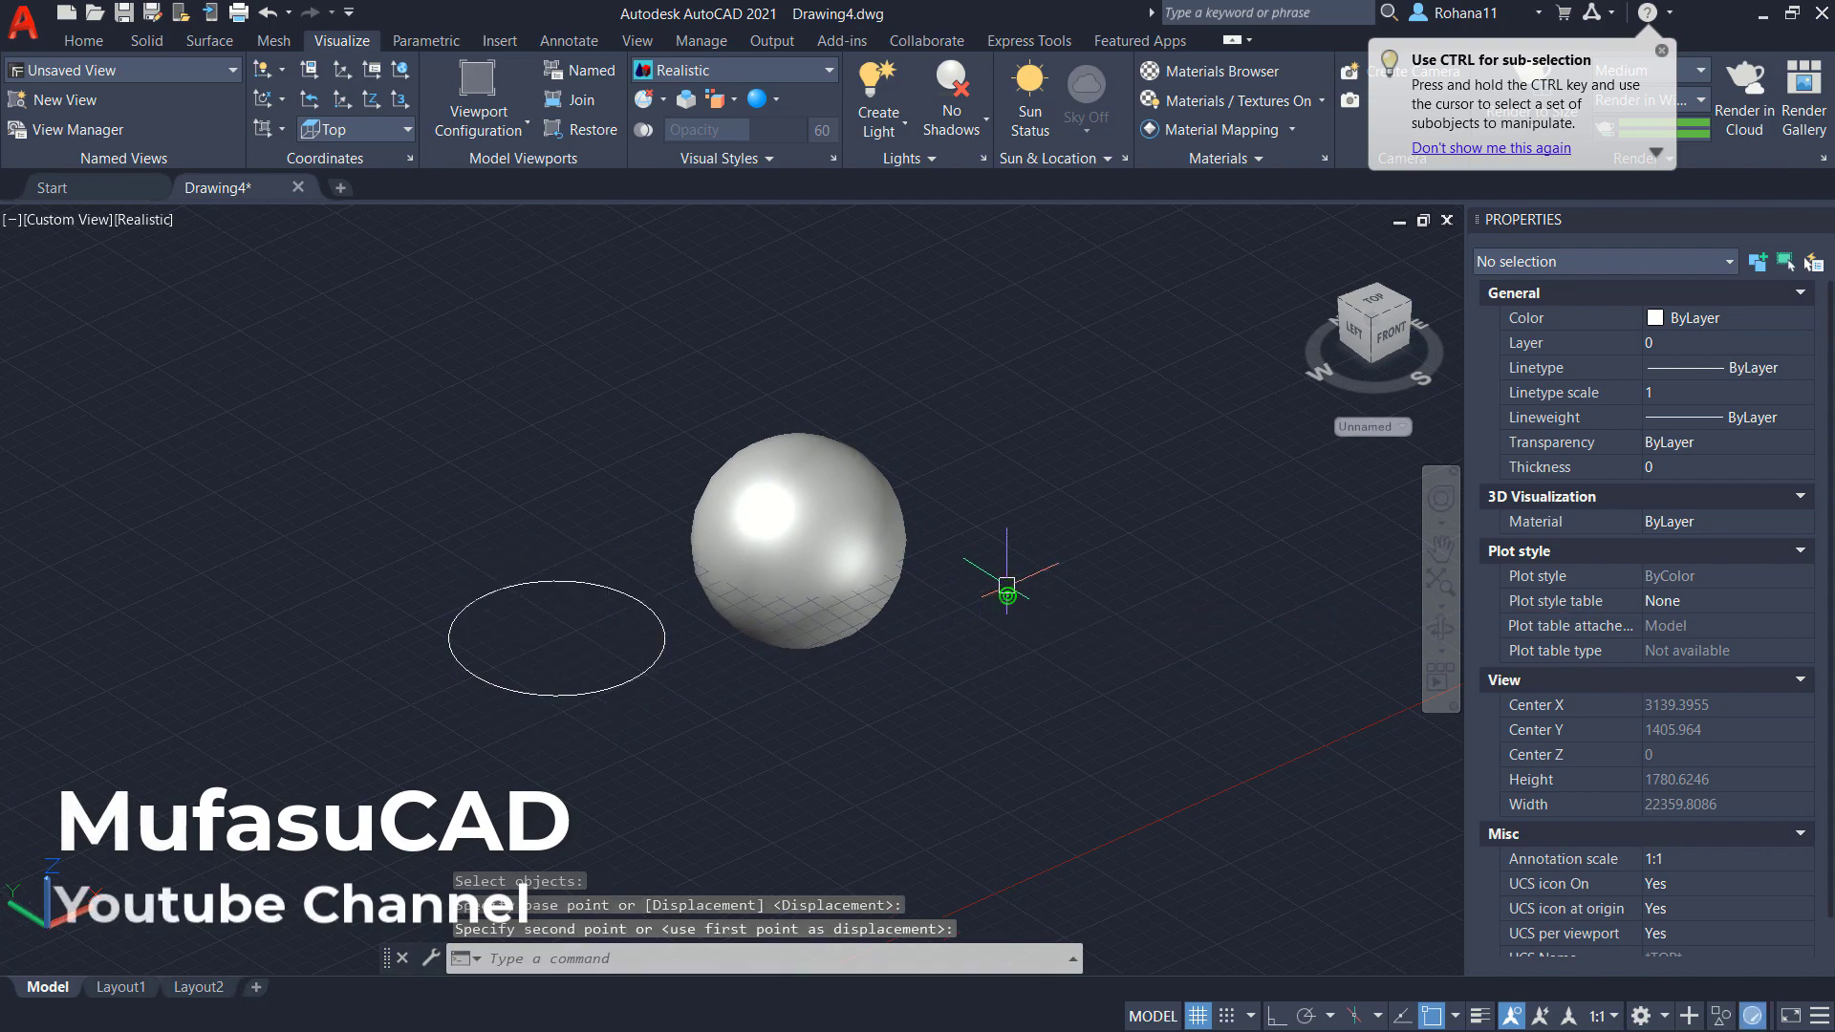
click(1308, 1017)
text(ex)
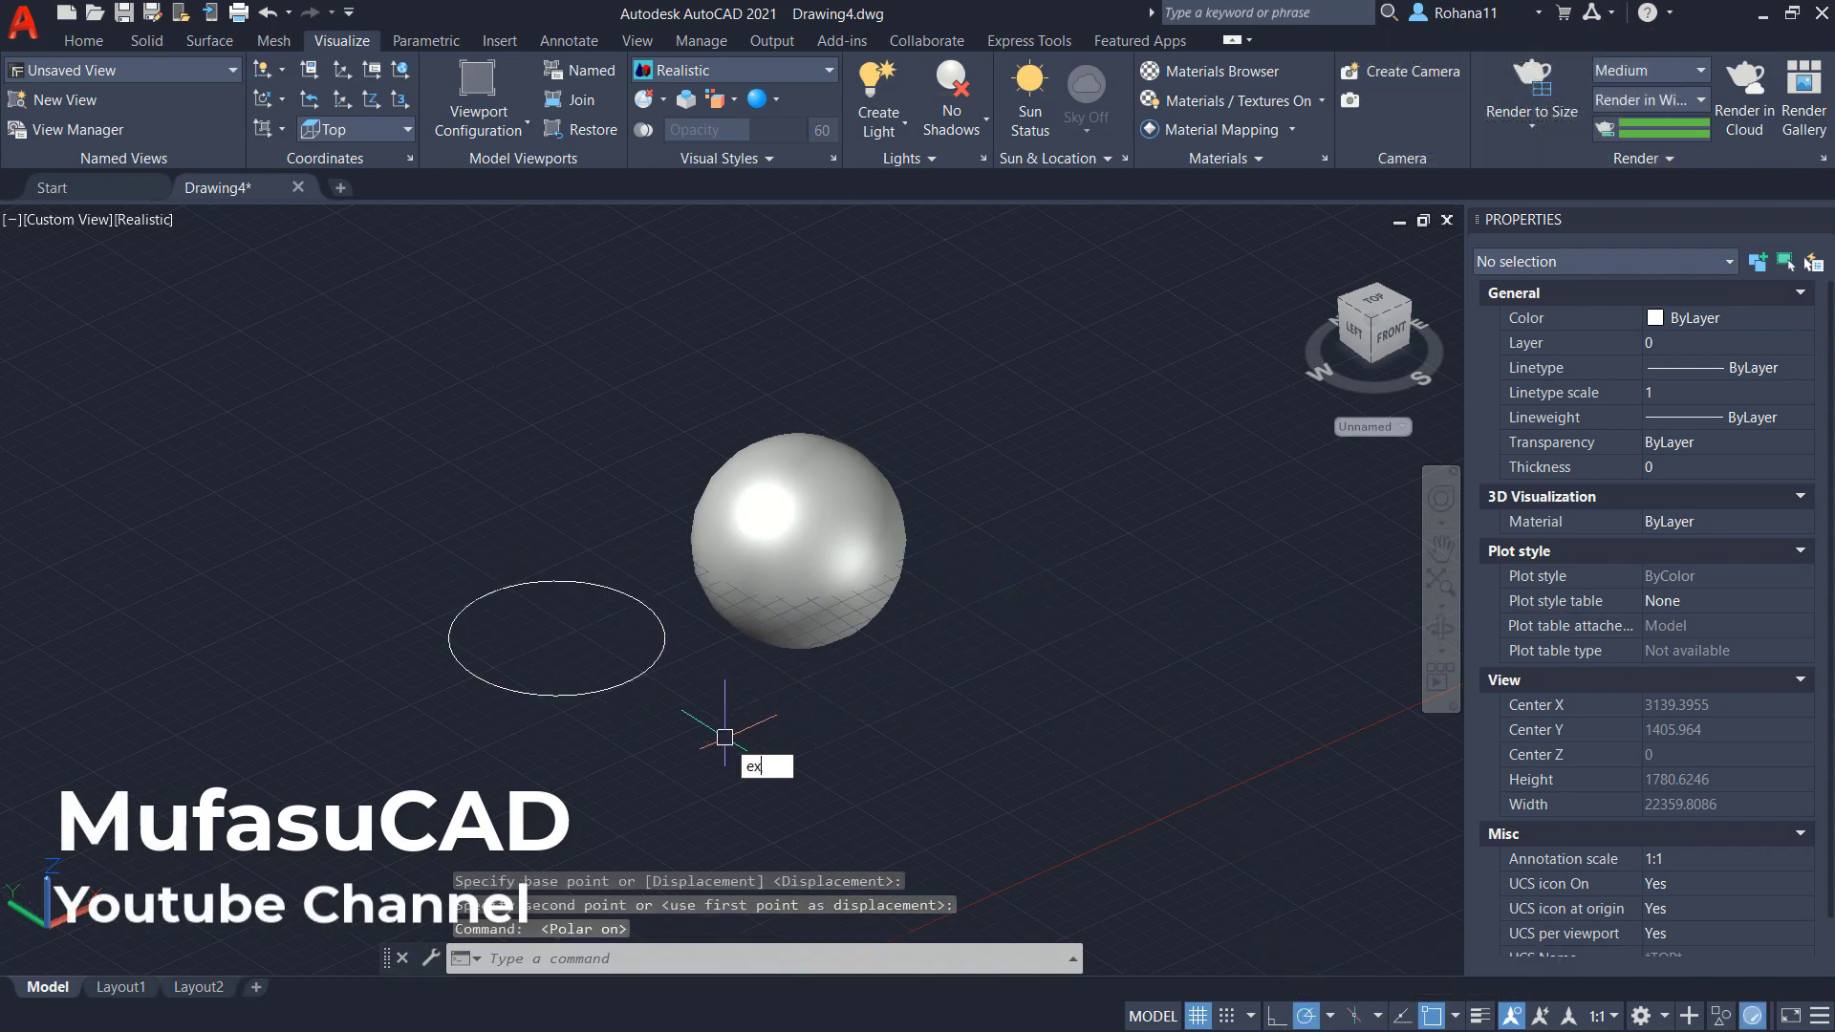
Extrude the circle into a solid cylinder.
text(t)
key(Return)
click(633, 684)
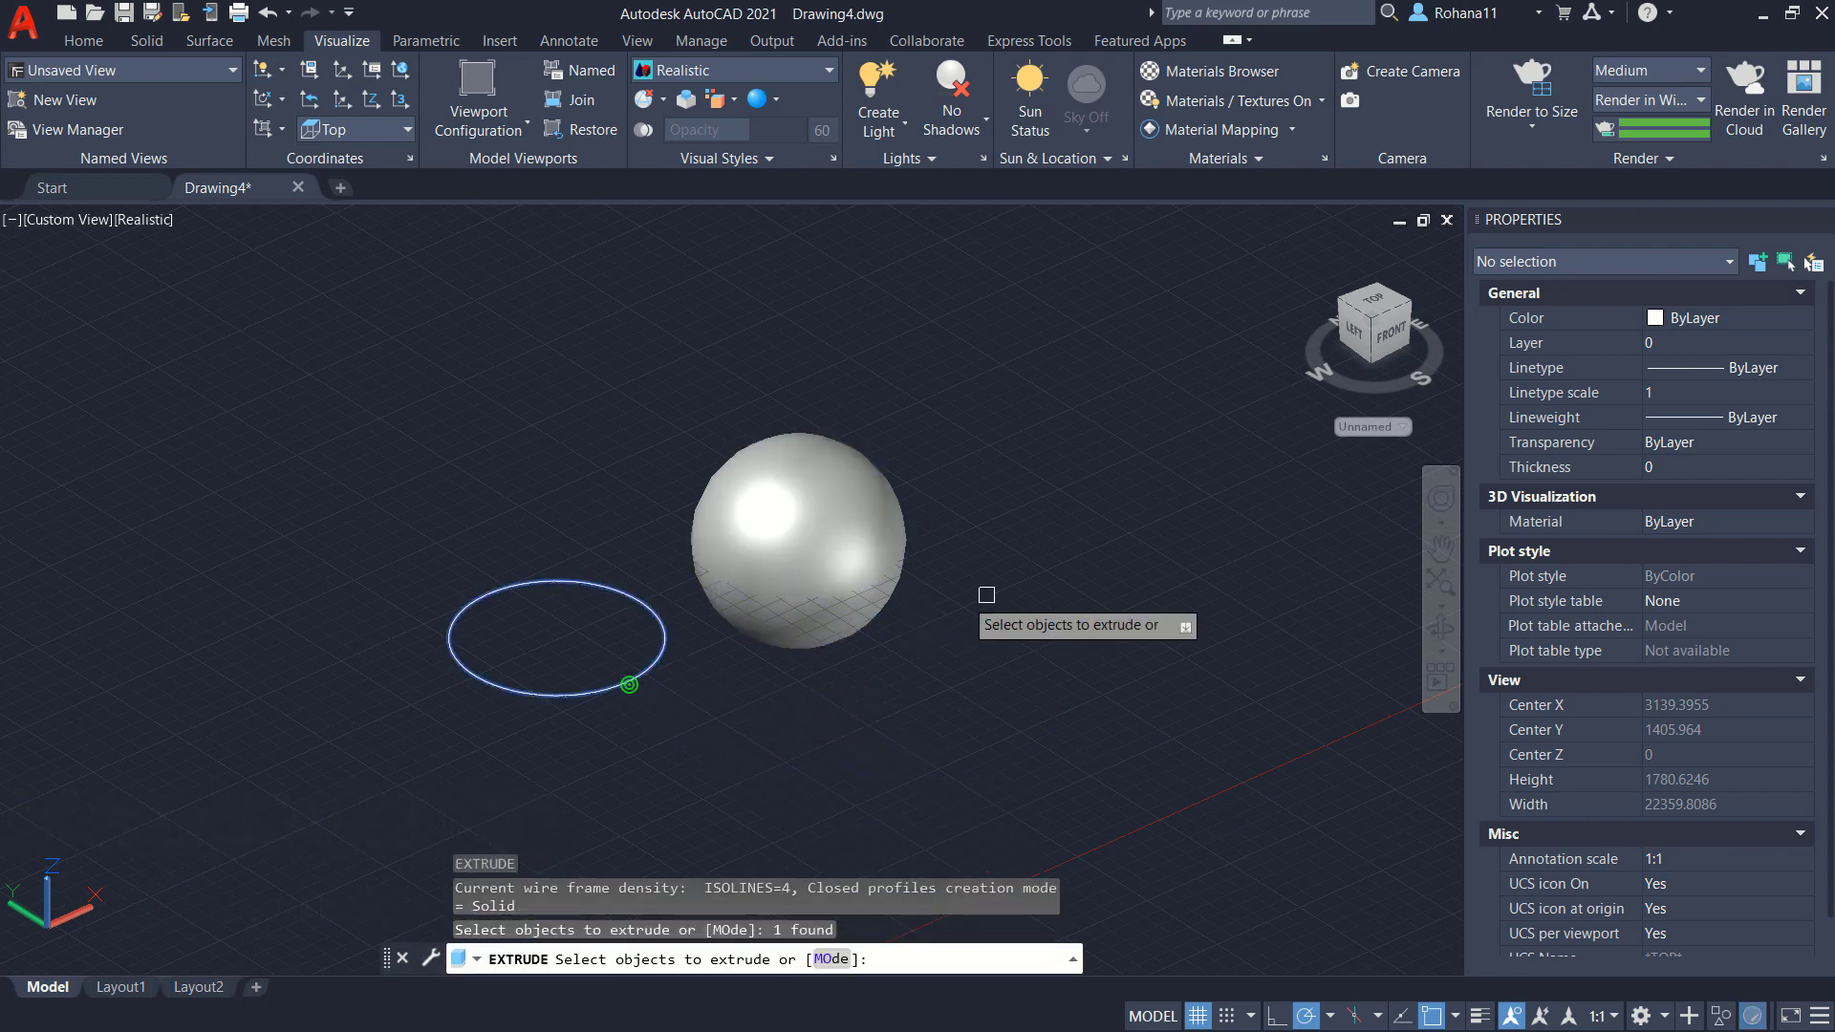
key(Return)
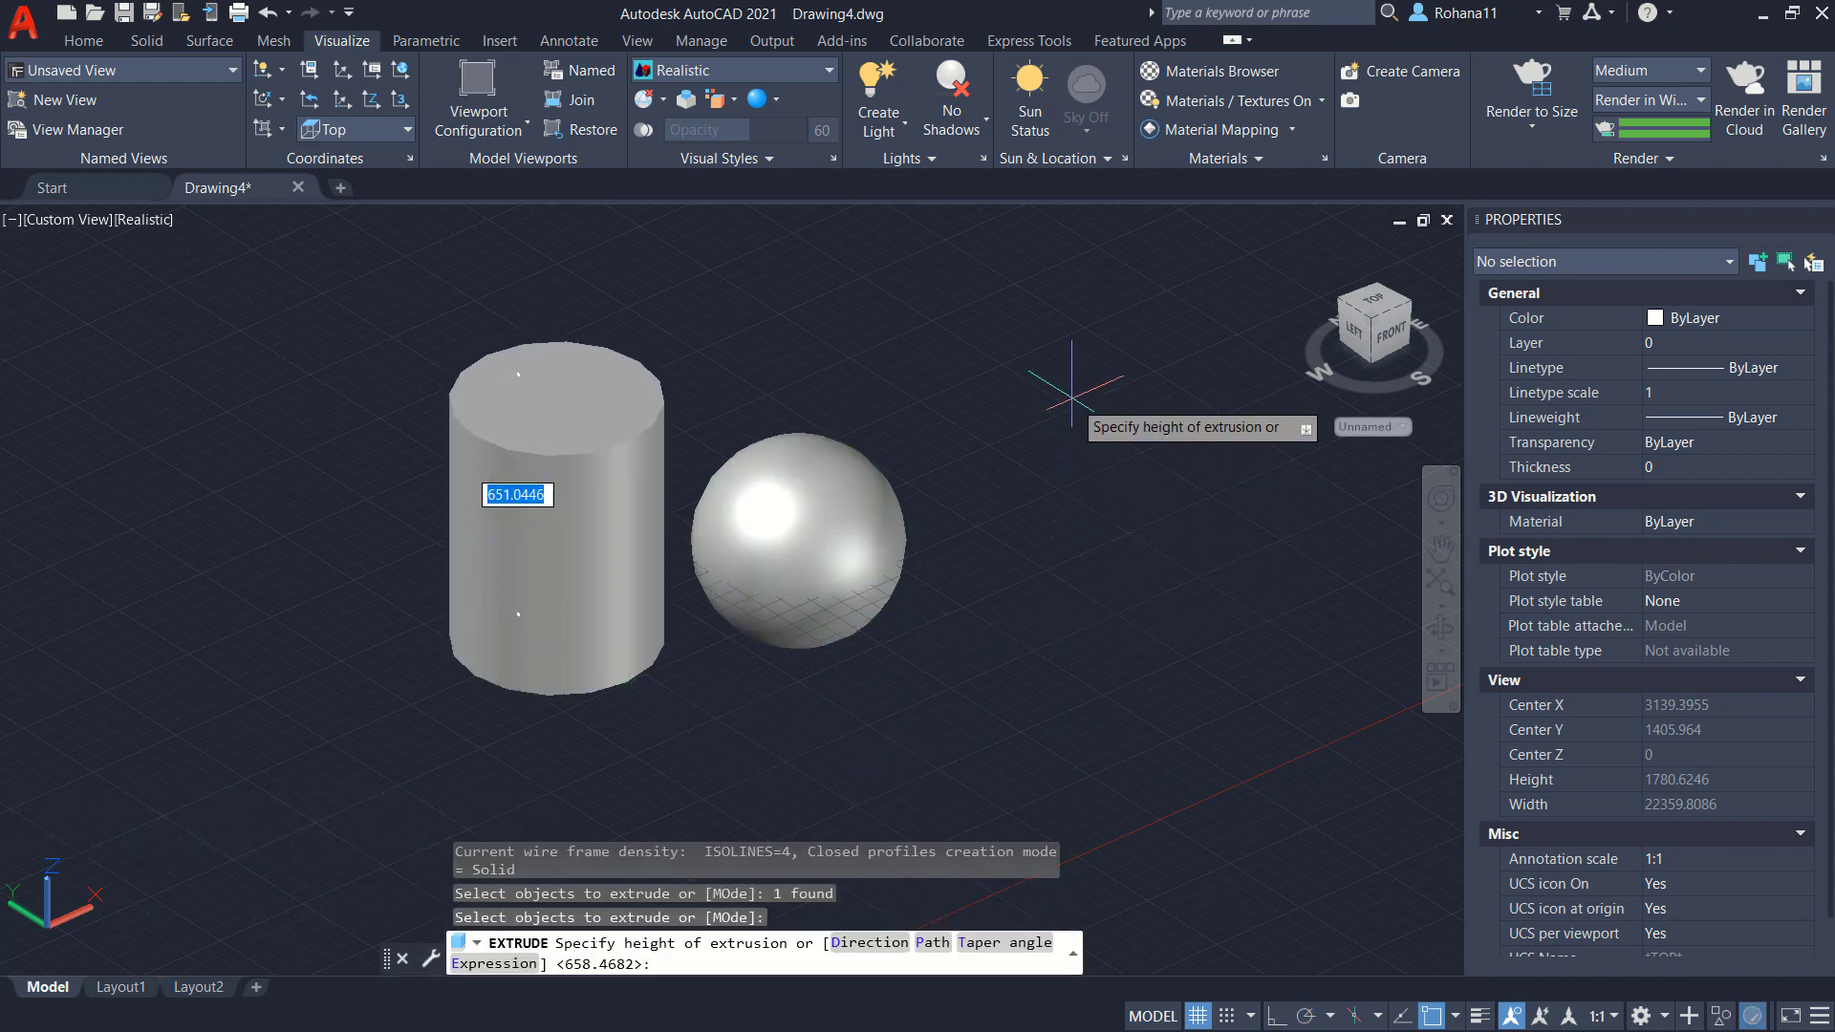
click(1071, 394)
text(FA)
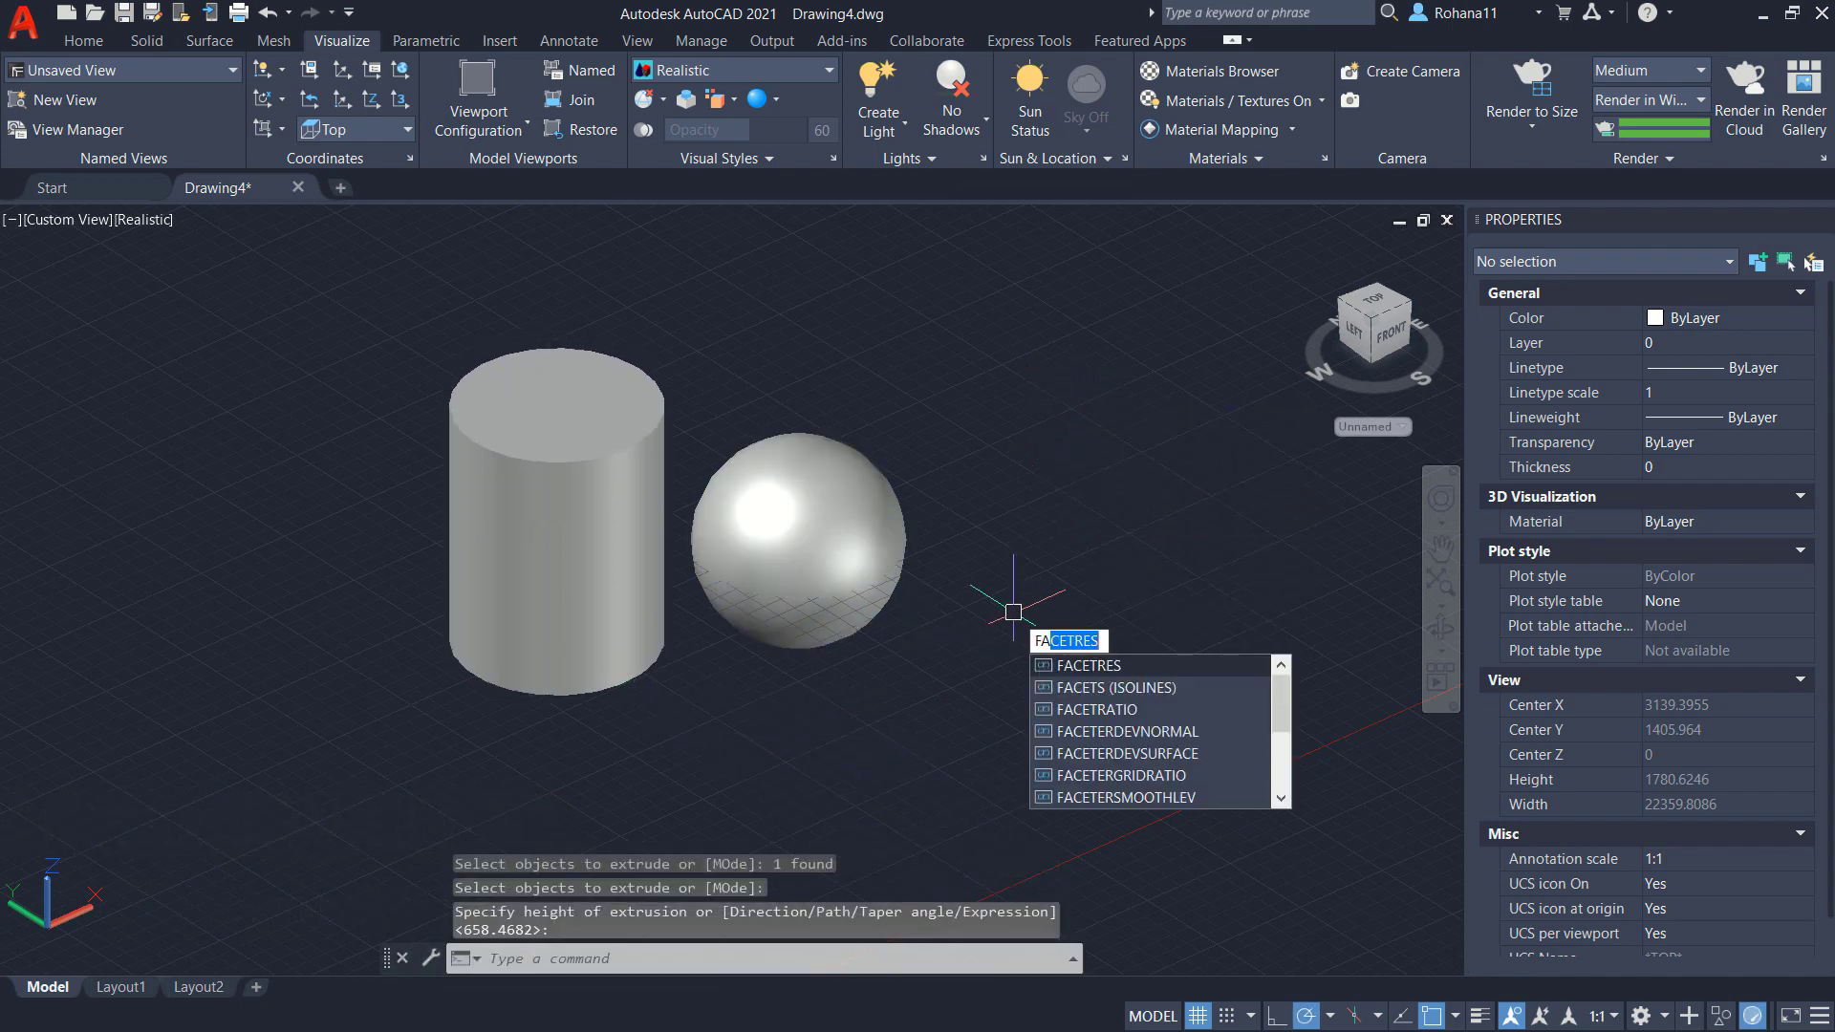
Set FACETRES to 10 for smoother curved surfaces.
text(cet)
key(Return)
text(10)
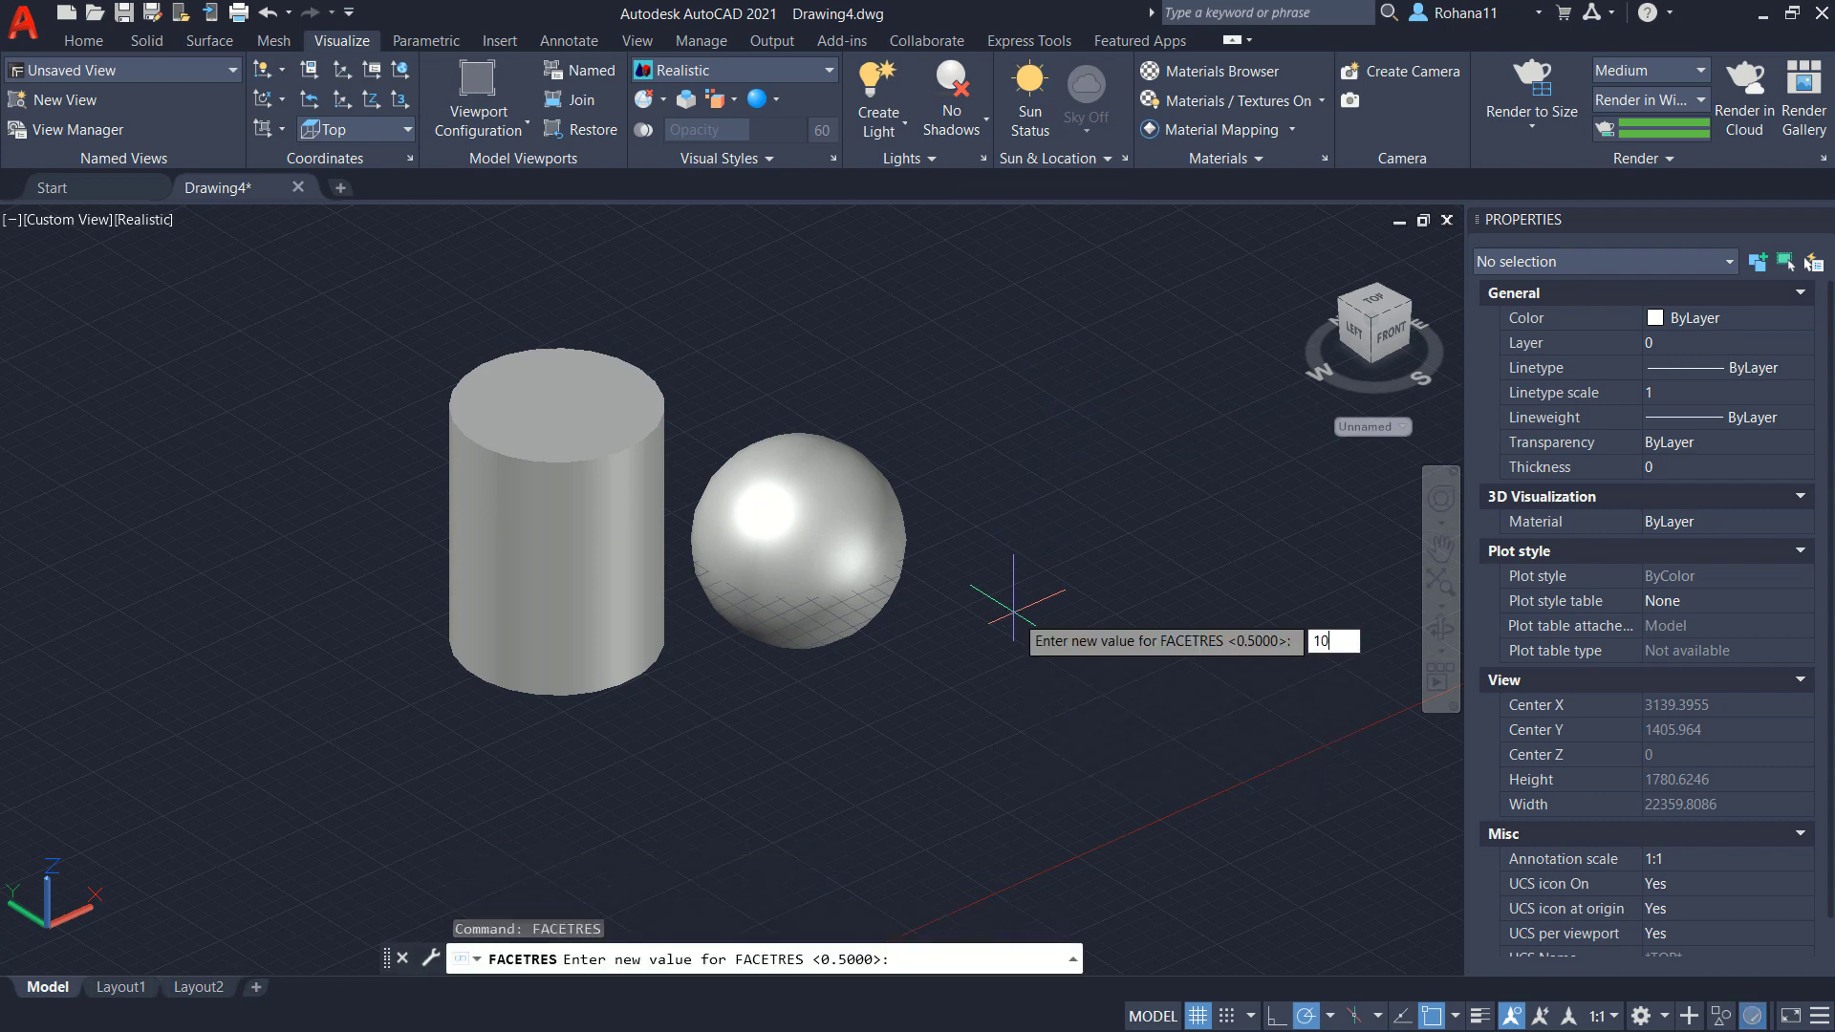
key(Return)
text(F)
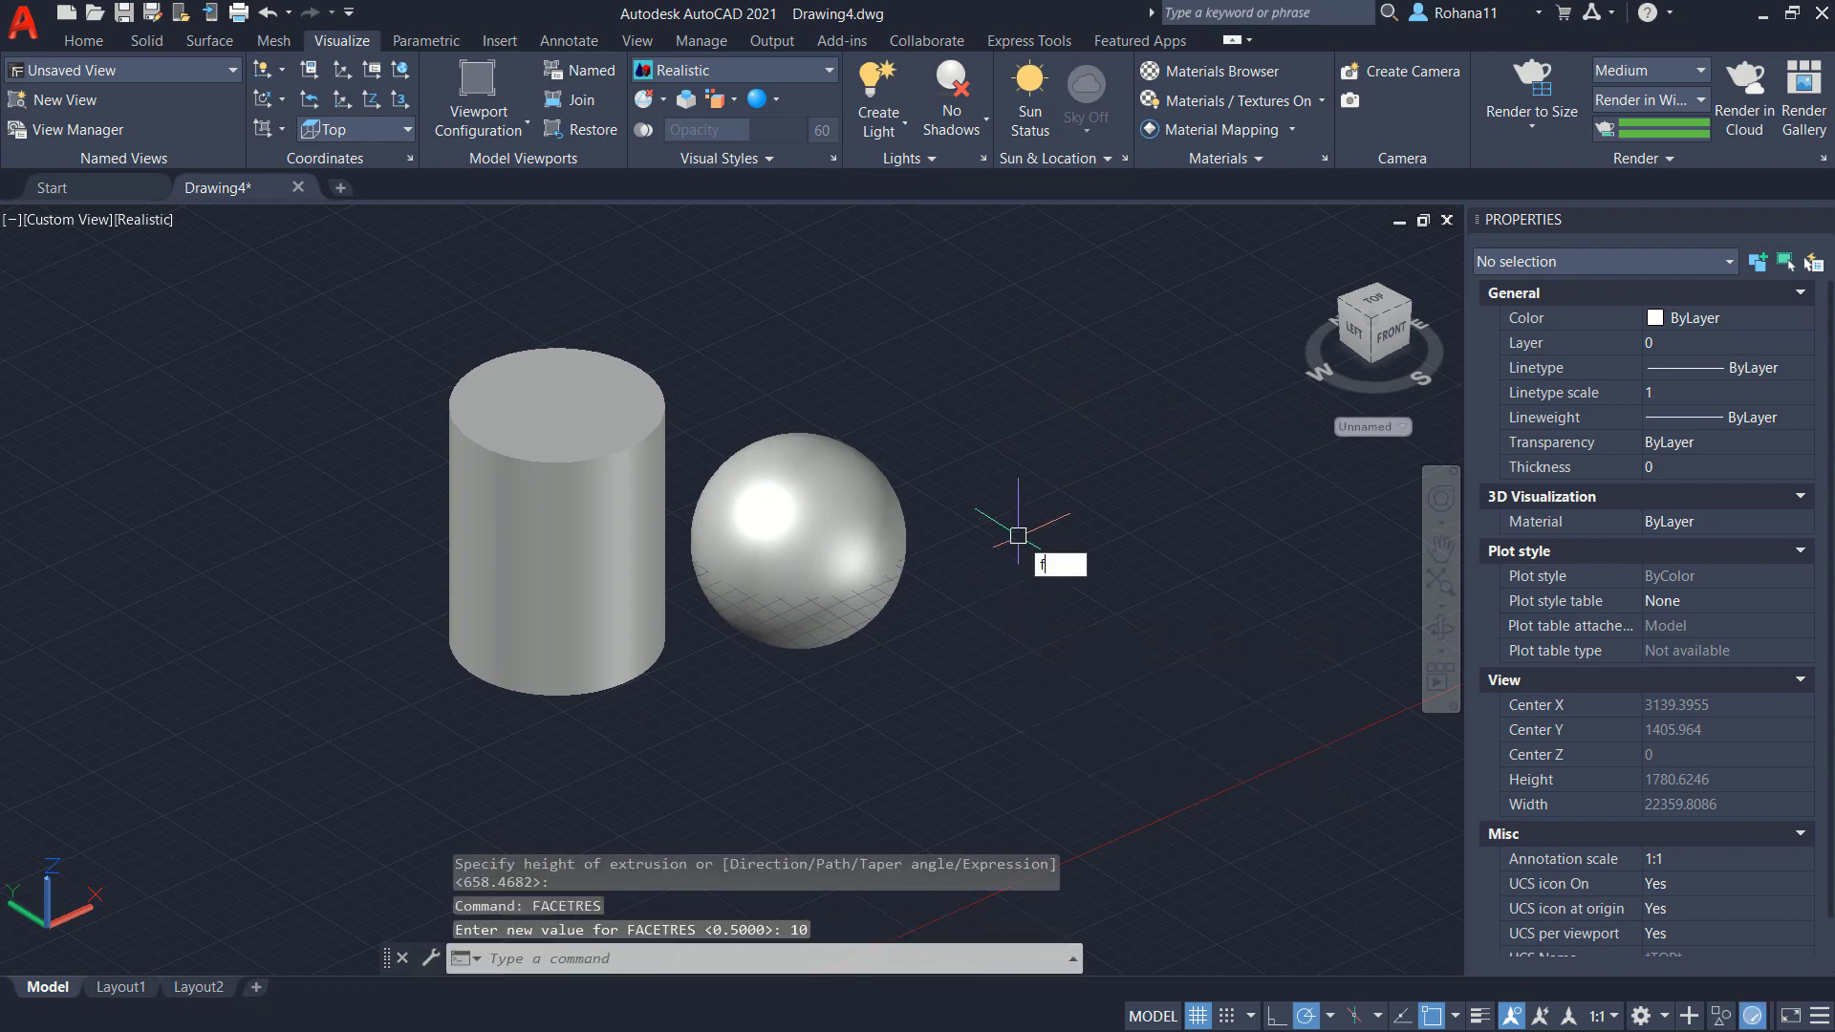
Fillet the cylinder's top and bottom edges with radius 109.0118.
key(Return)
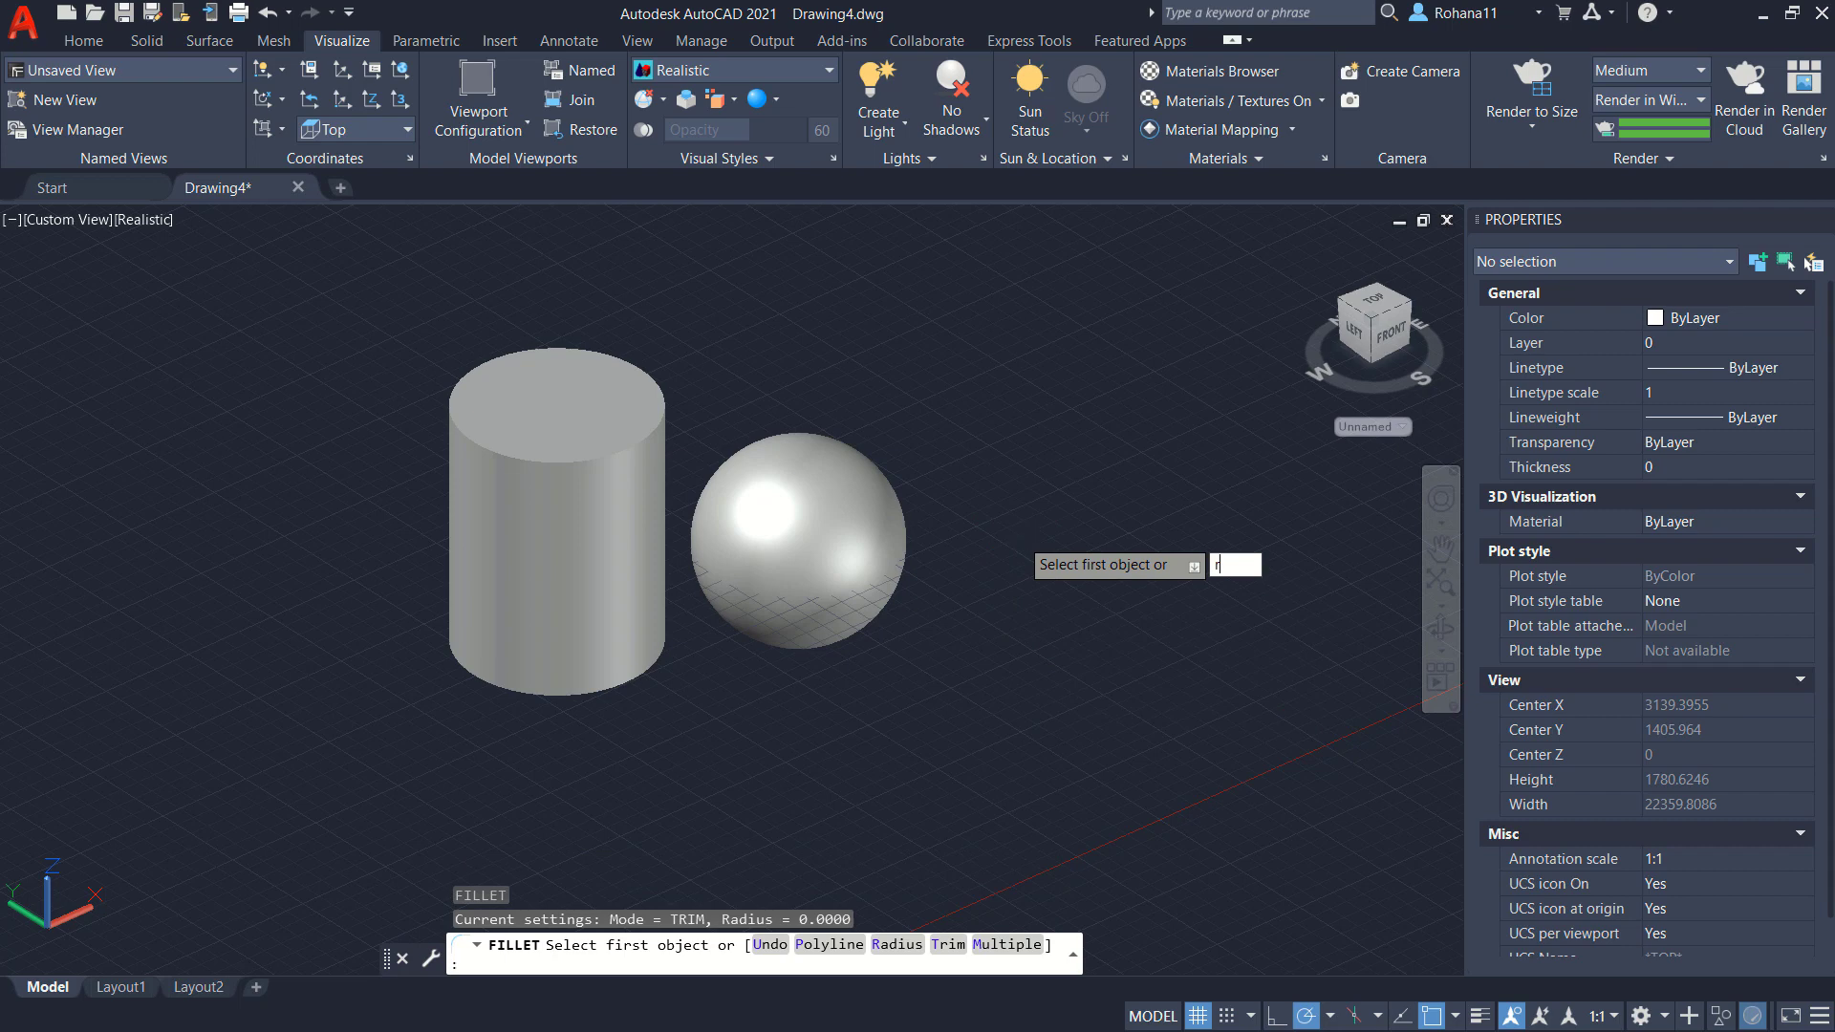
key(Return)
click(790, 352)
click(800, 346)
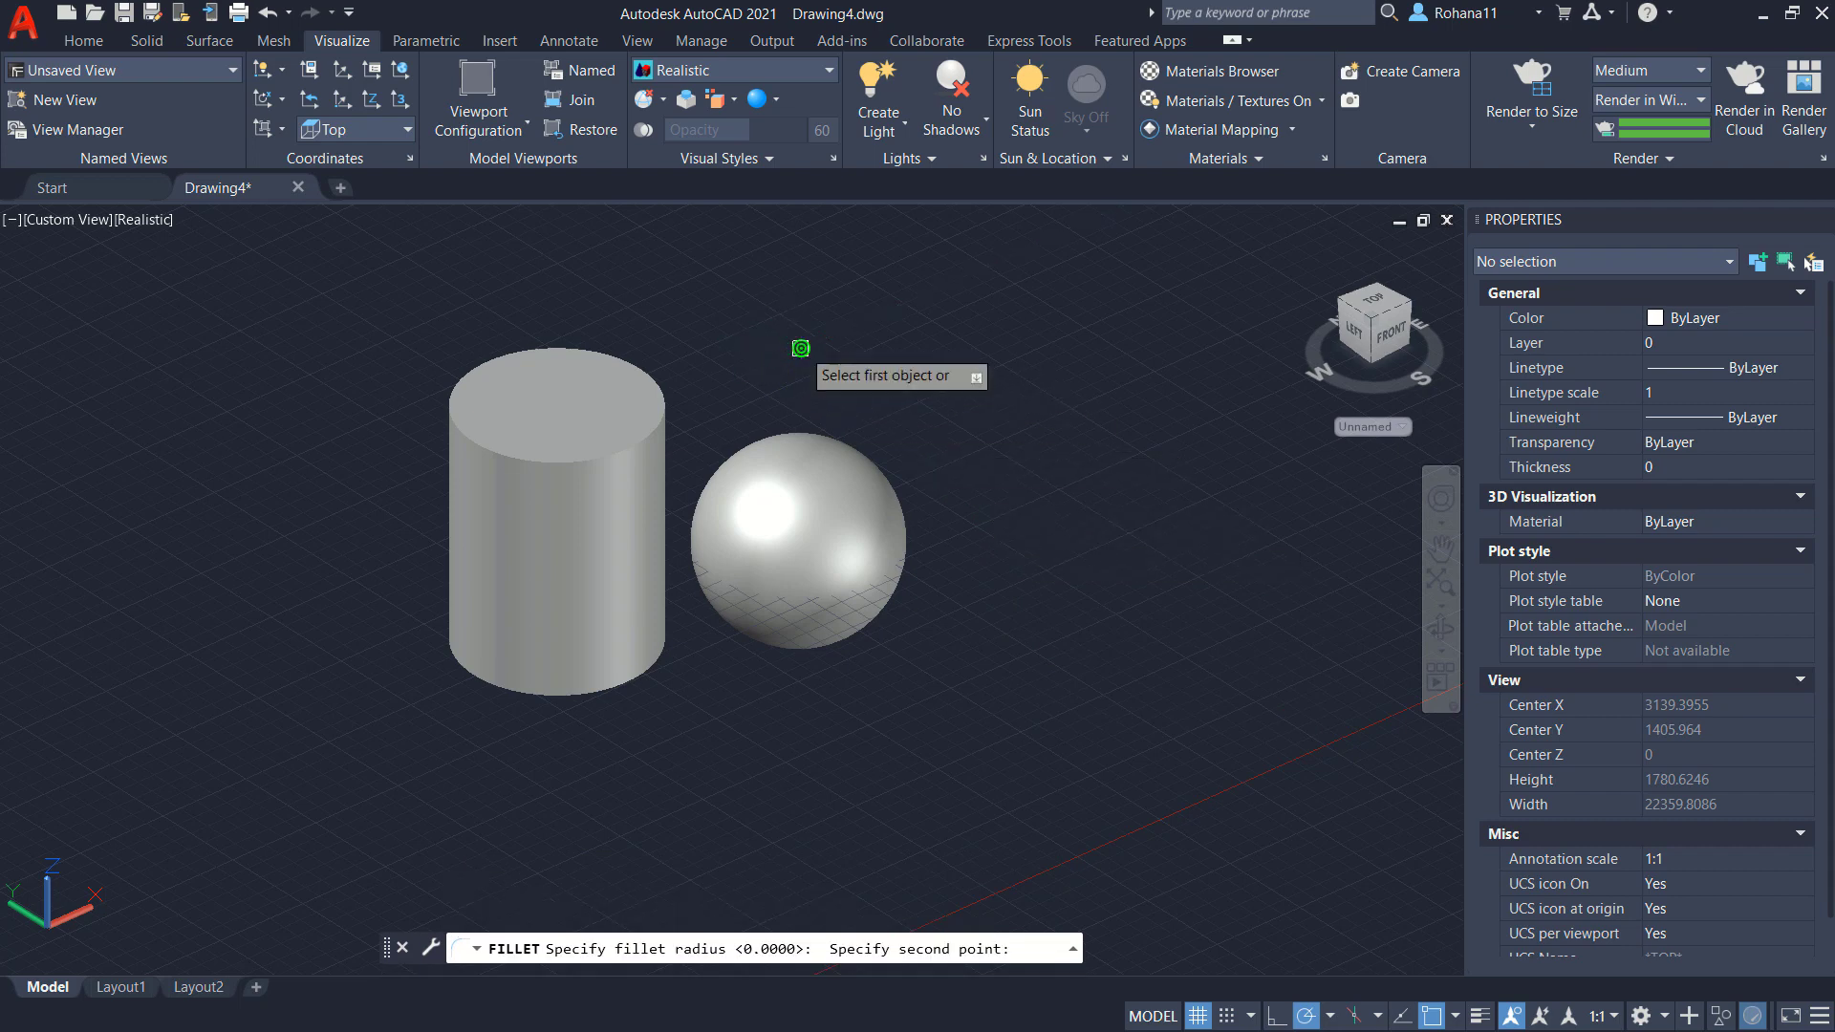
click(638, 446)
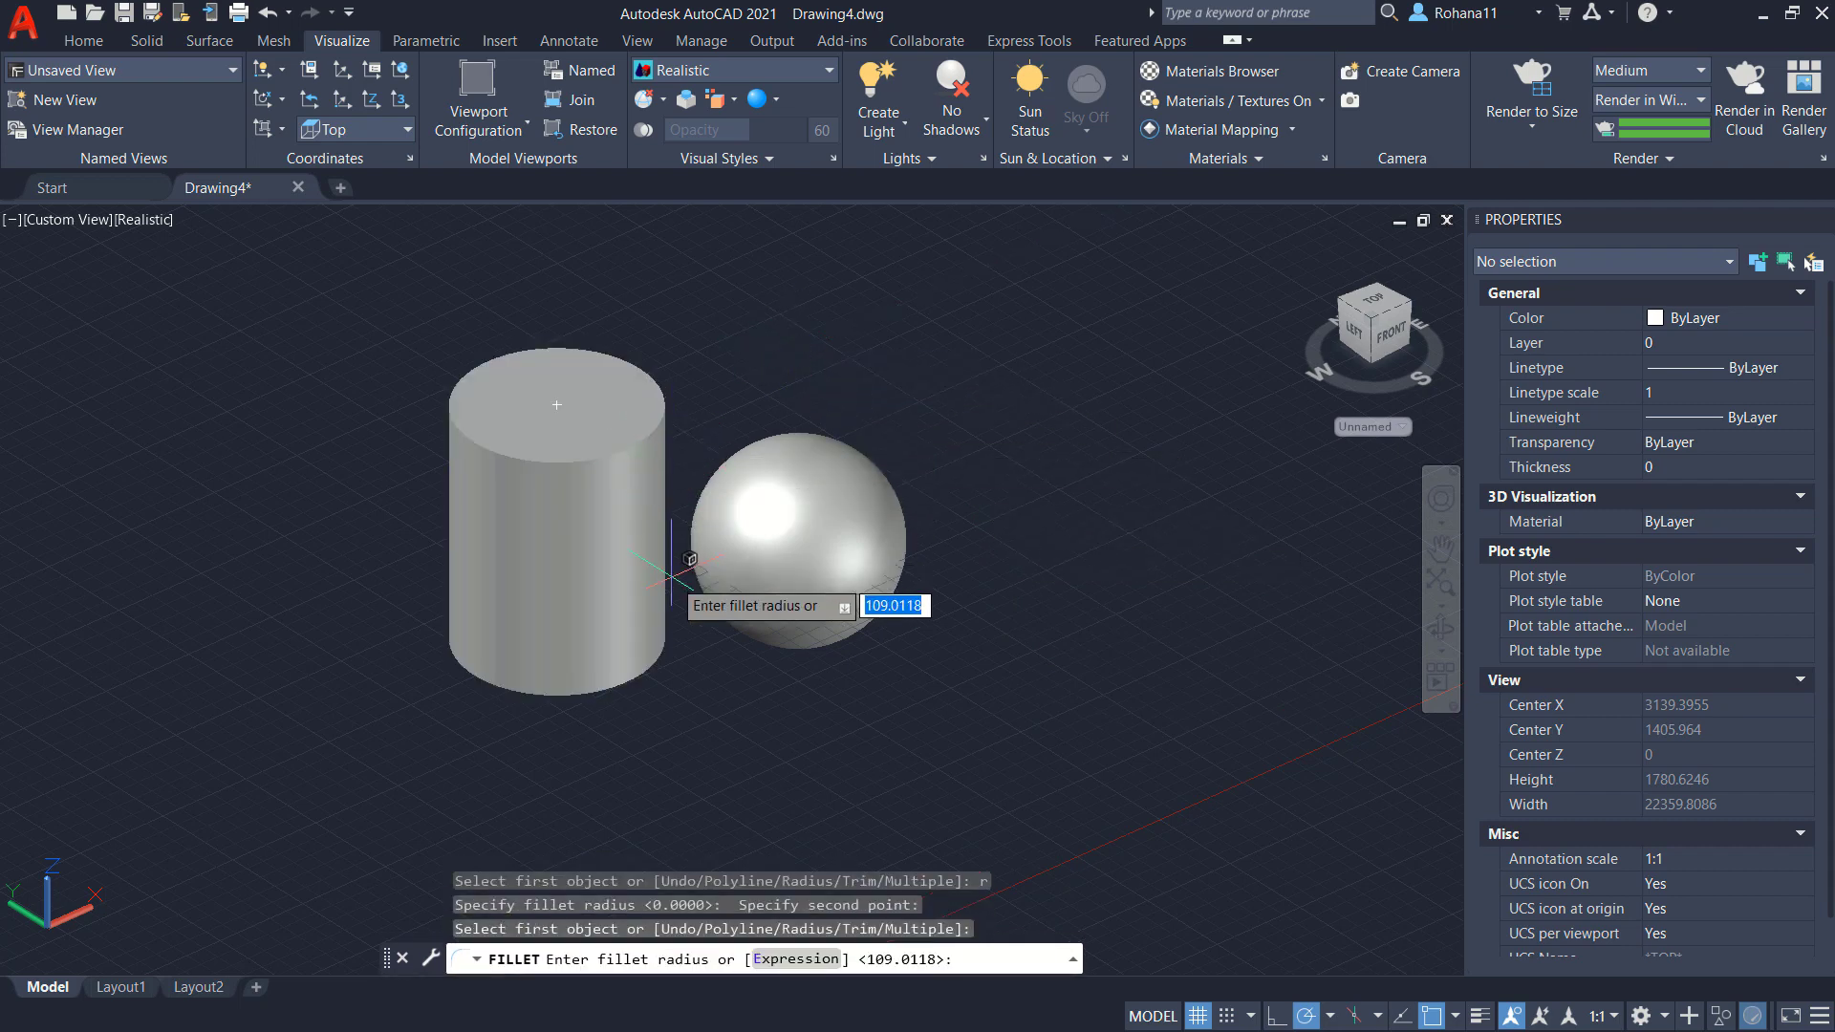
key(Return)
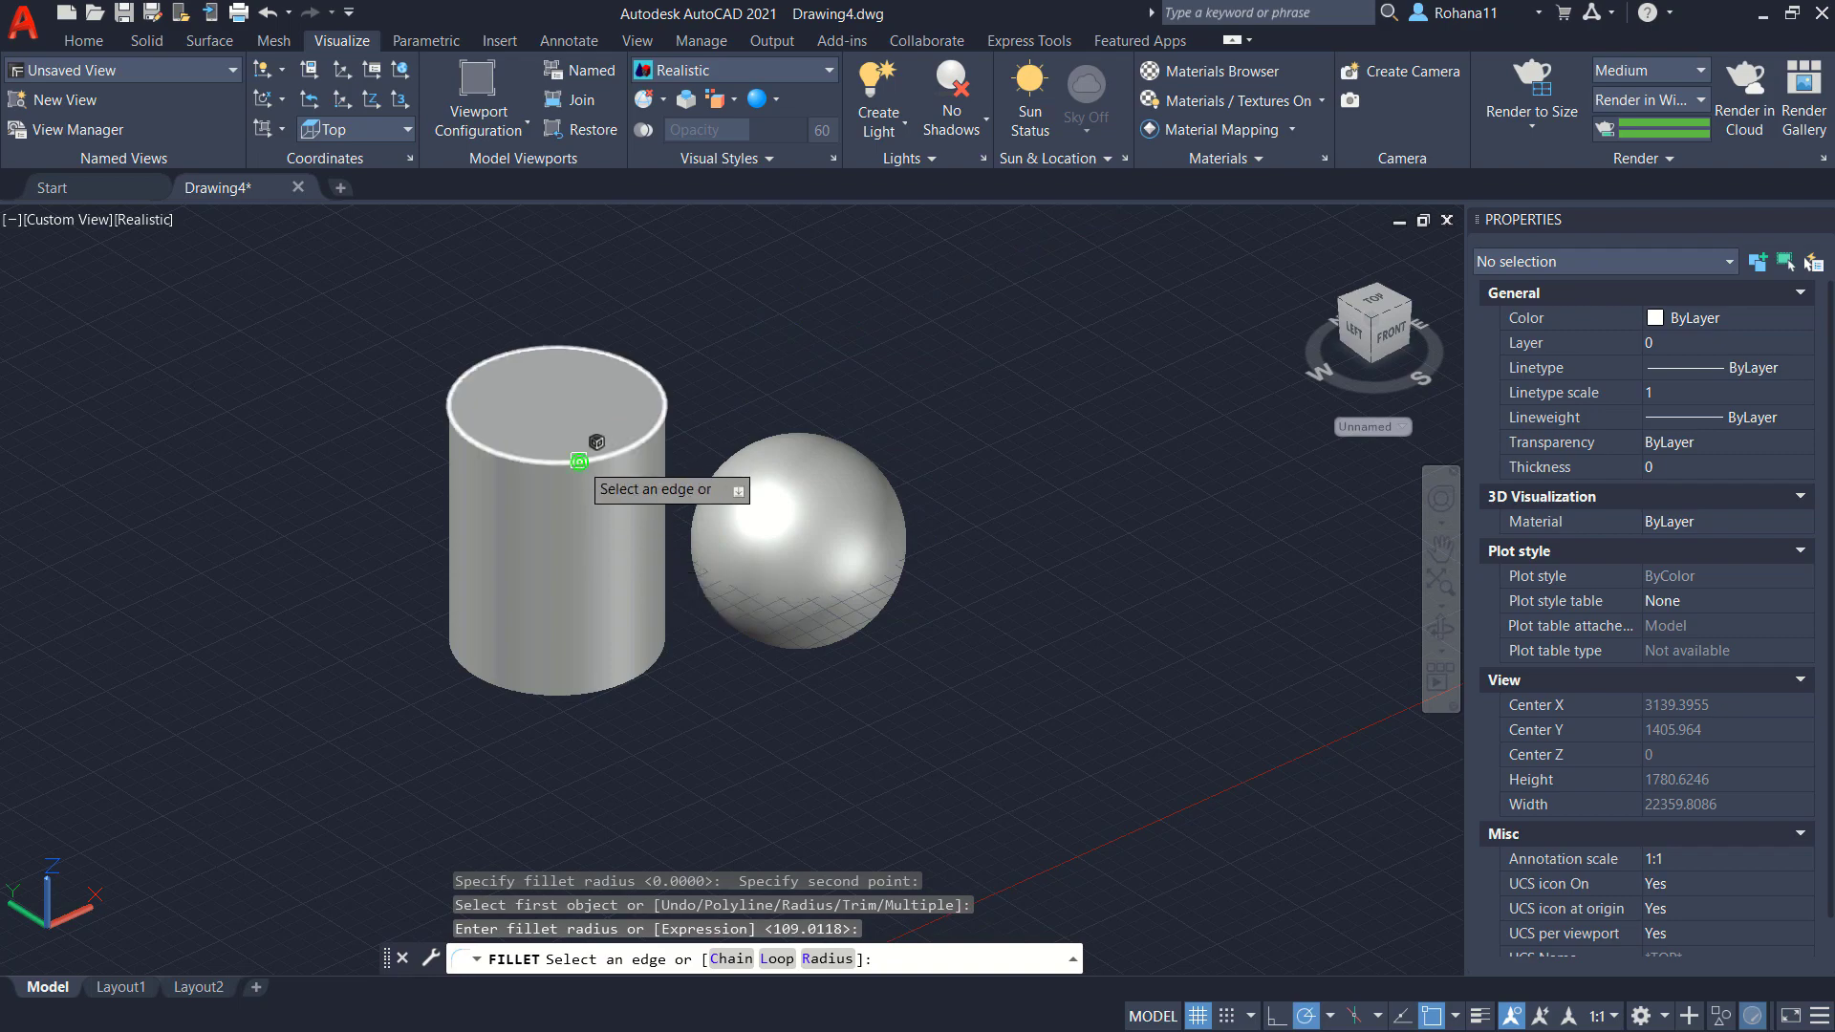
click(578, 461)
click(616, 686)
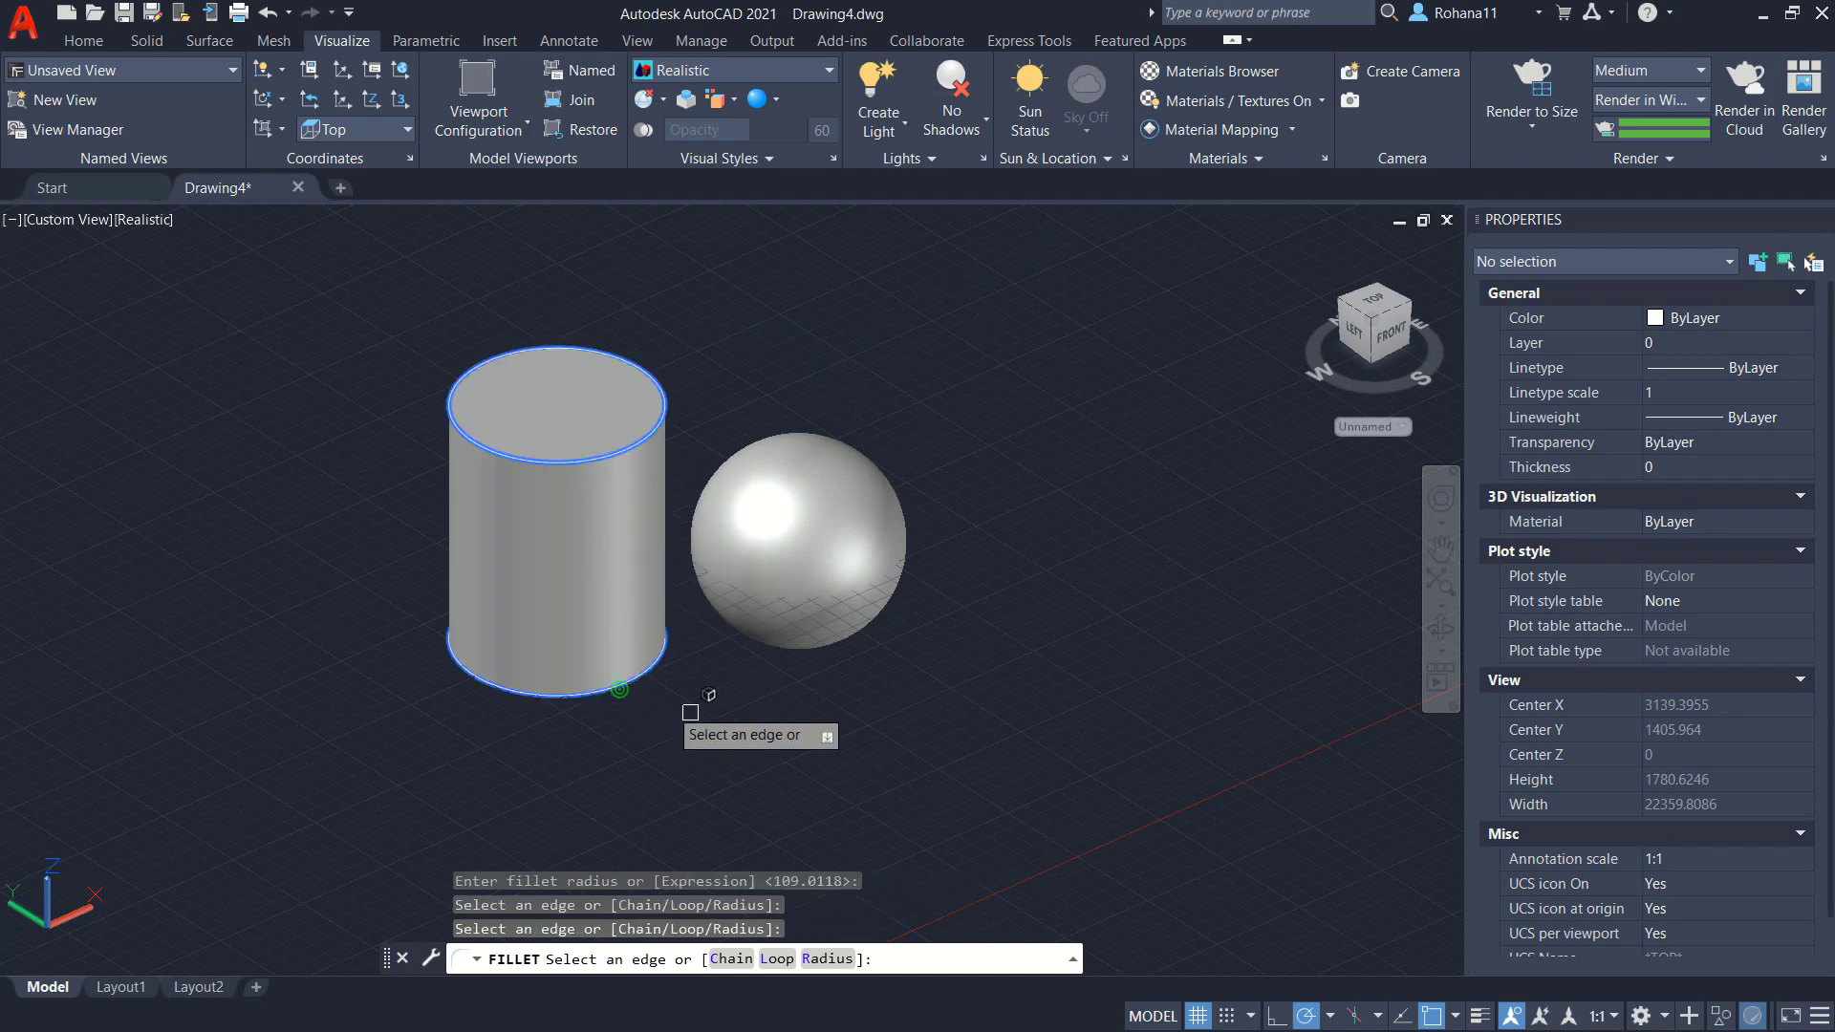
key(Return)
Switch the view to the Front preset.
mouse_move(921, 717)
shift+middle_down()
mouse_move(805, 626)
mouse_move(866, 642)
mouse_move(891, 613)
shift+middle_up()
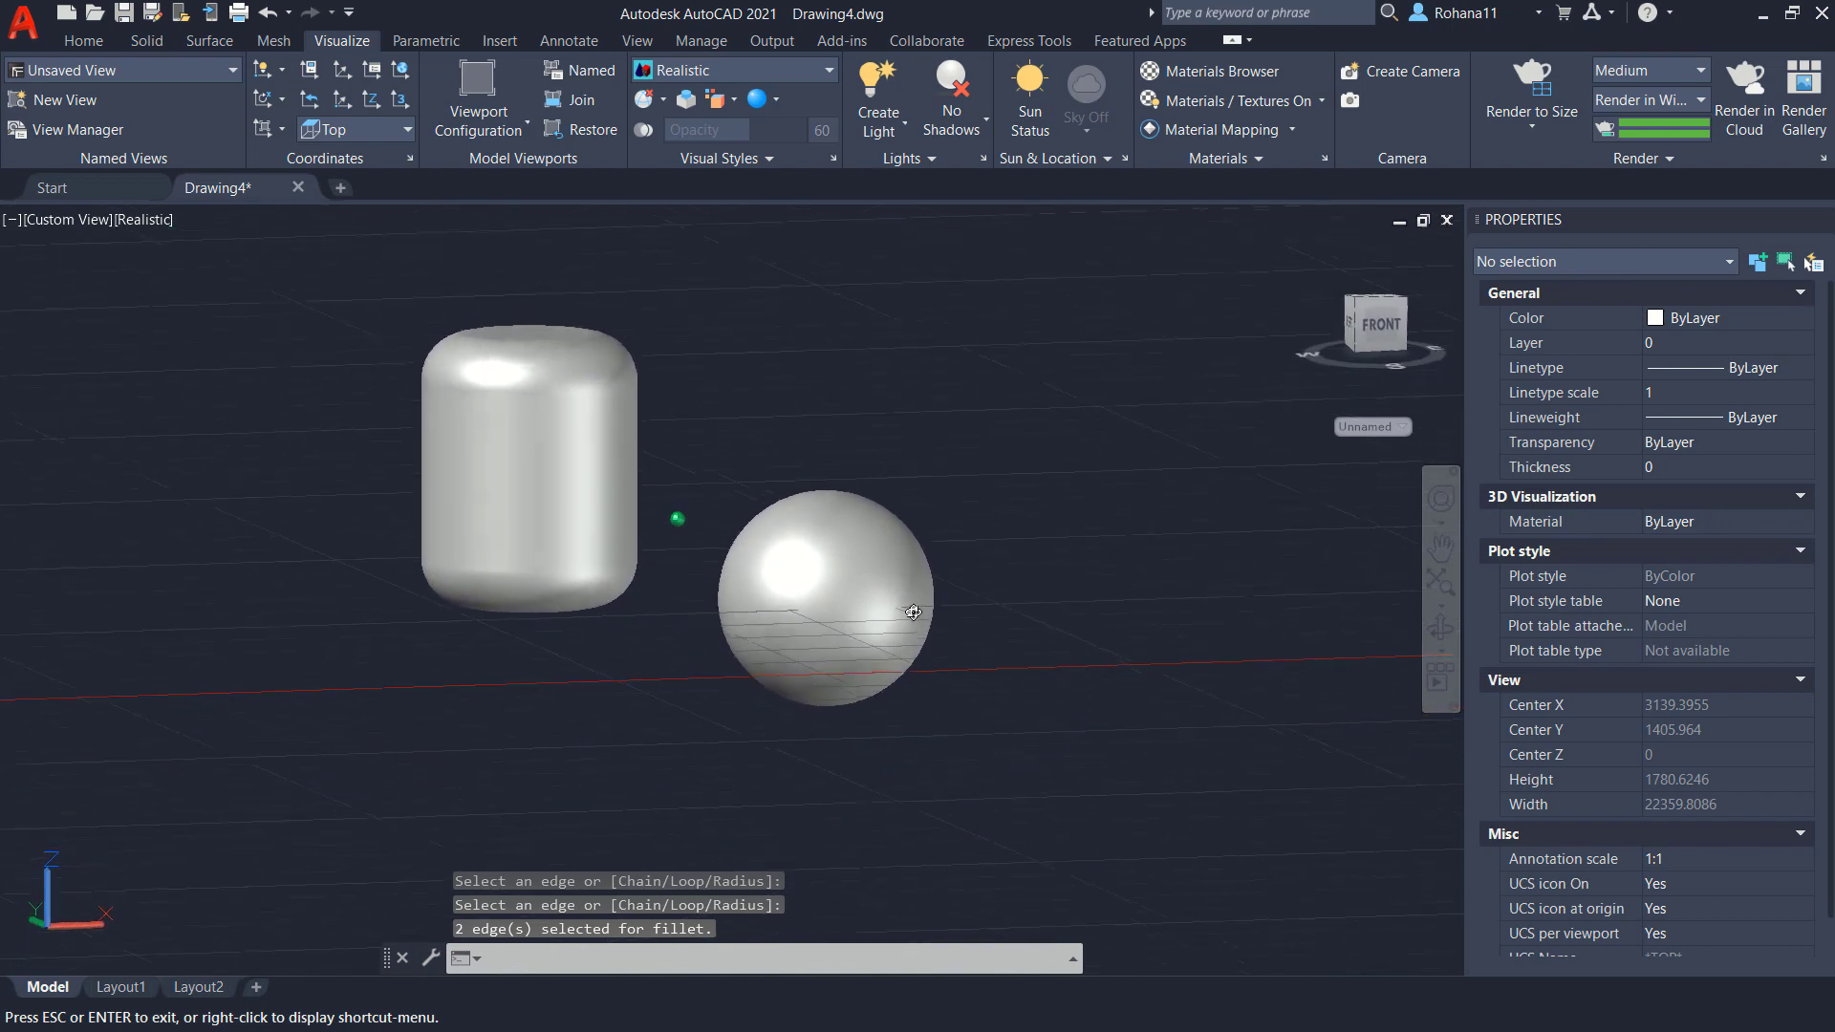
click(73, 224)
click(143, 366)
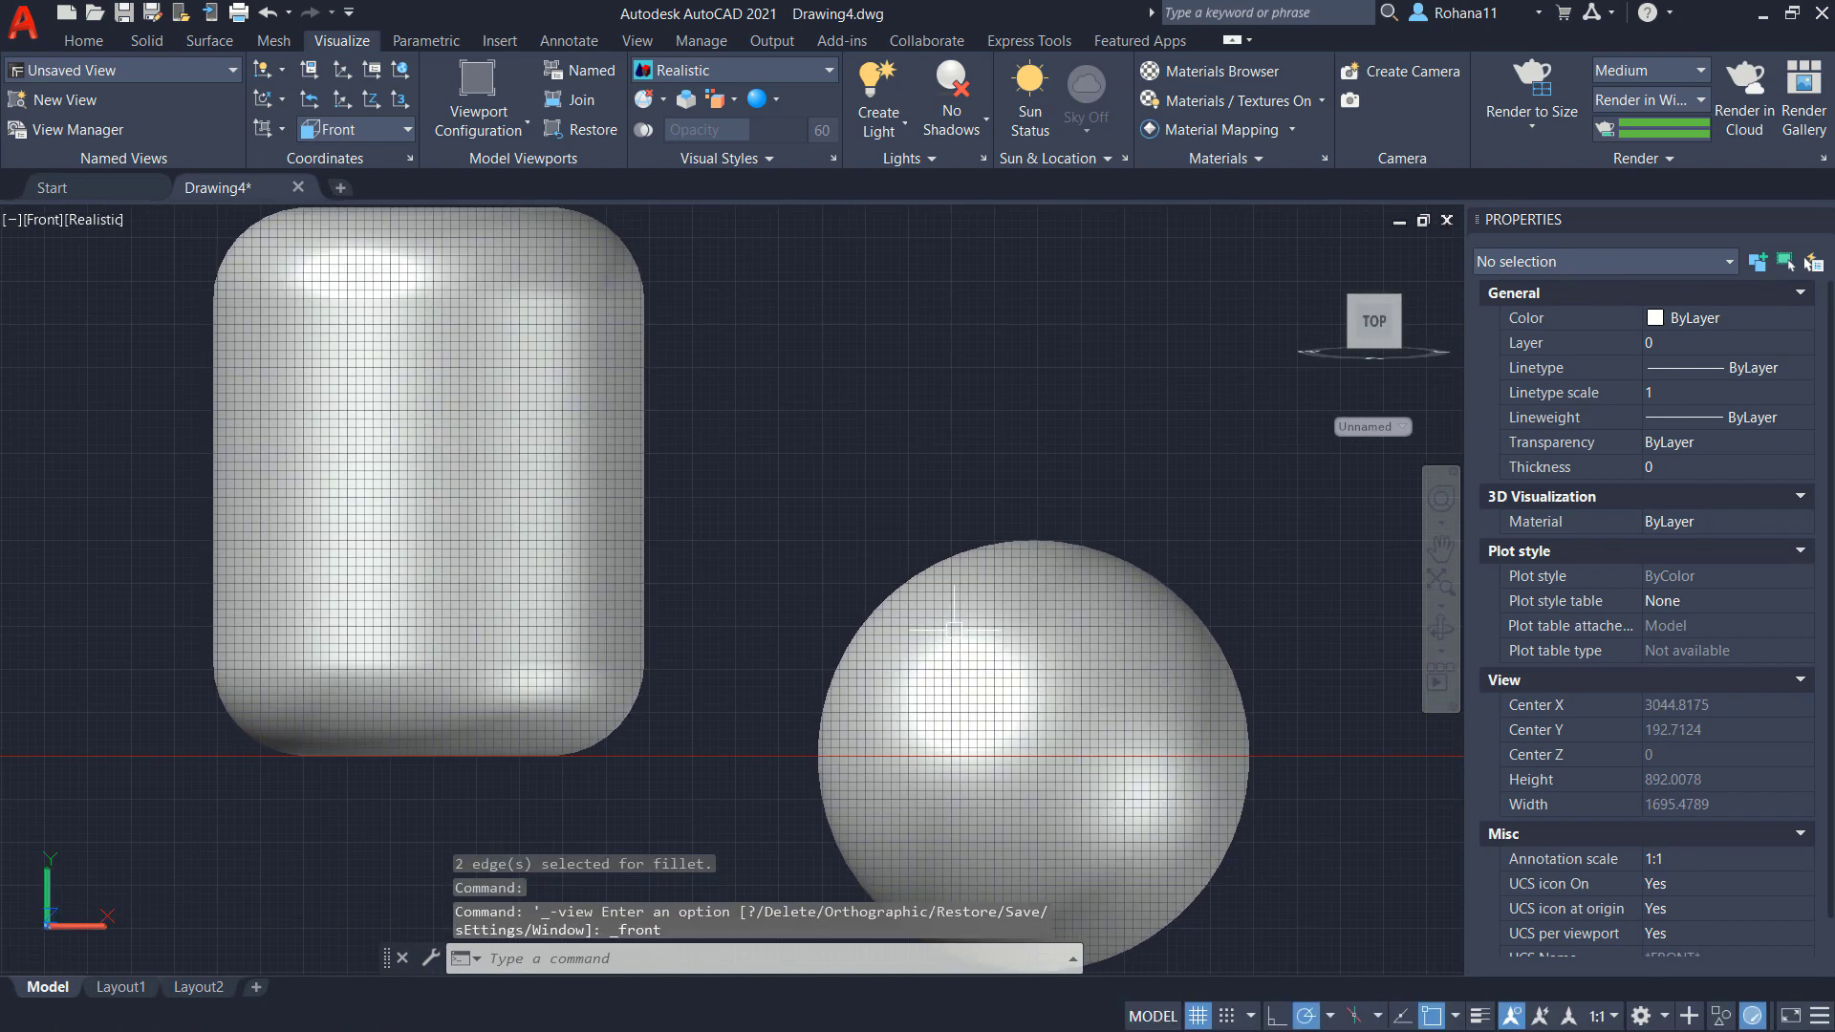
Move the sphere up to a new height.
scroll(953, 627, down, 2)
middle_drag(1101, 675, 1045, 577)
text(m)
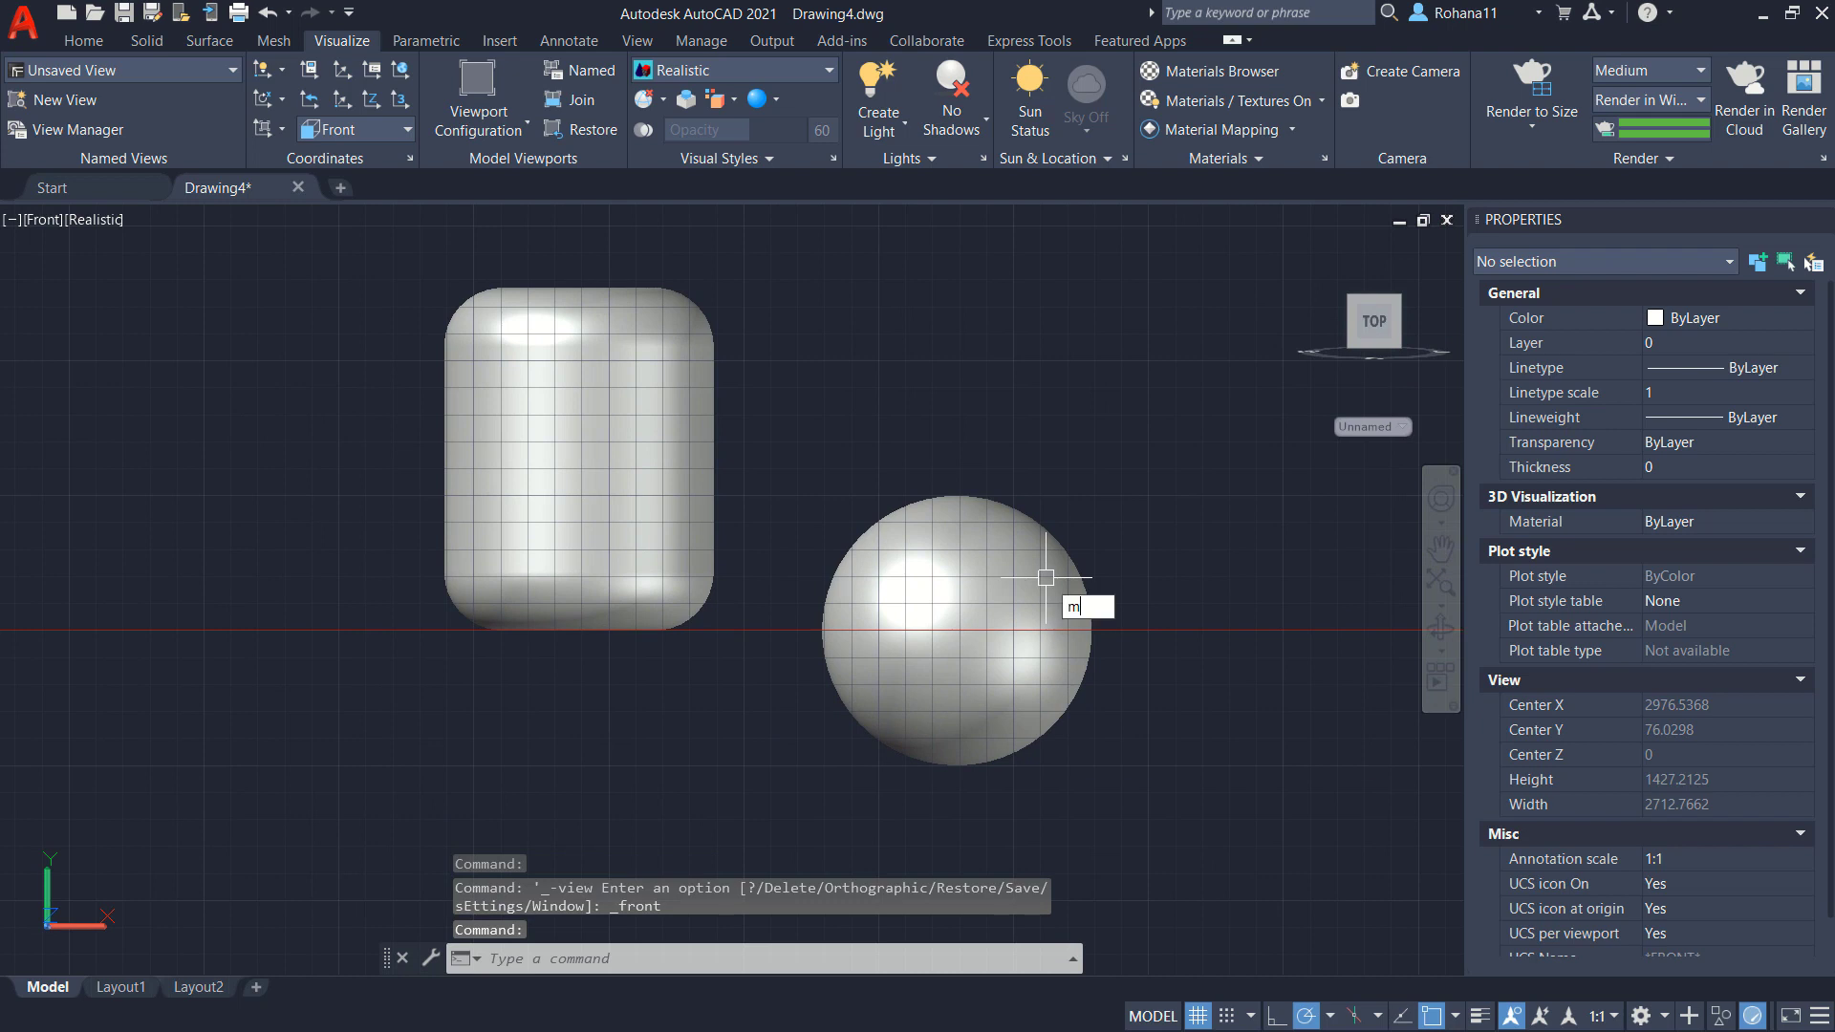
key(Return)
click(983, 615)
key(Return)
click(1272, 761)
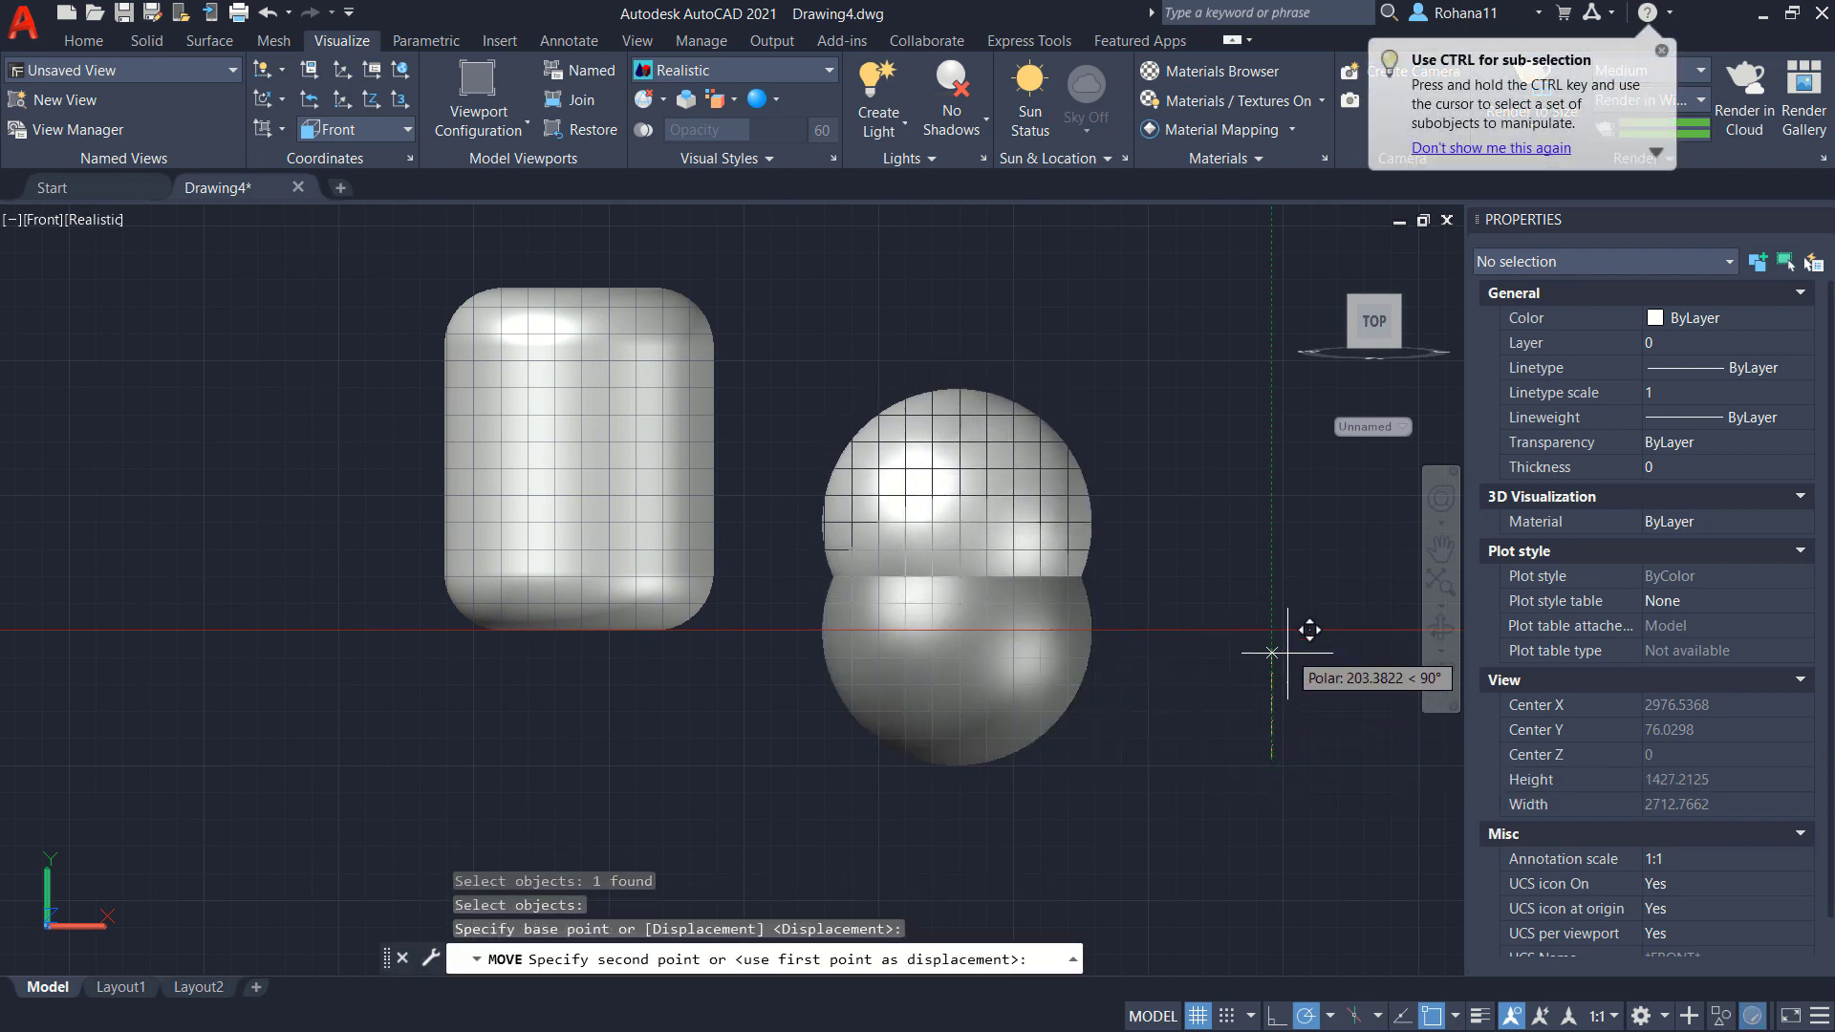
click(1287, 660)
Move the sphere to its final spot next to the cylinder.
key(Return)
click(994, 541)
key(Return)
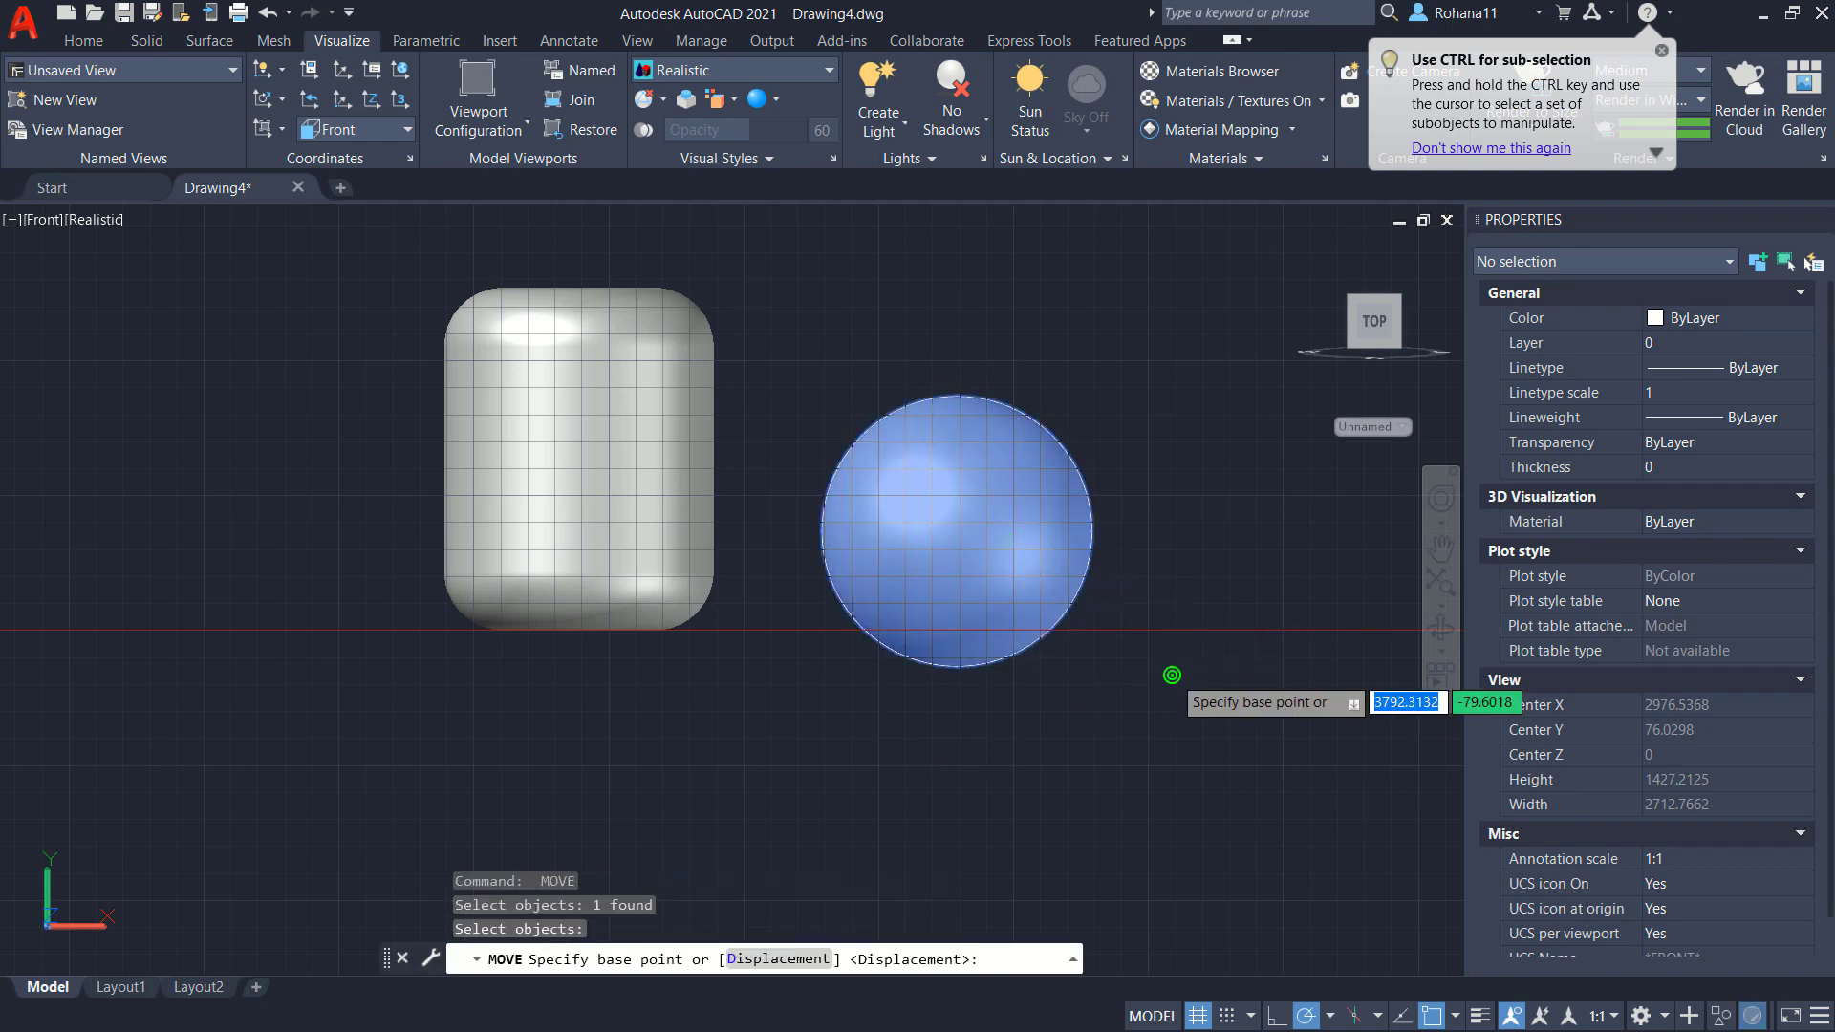
click(1174, 673)
scroll(1004, 660, down, 3)
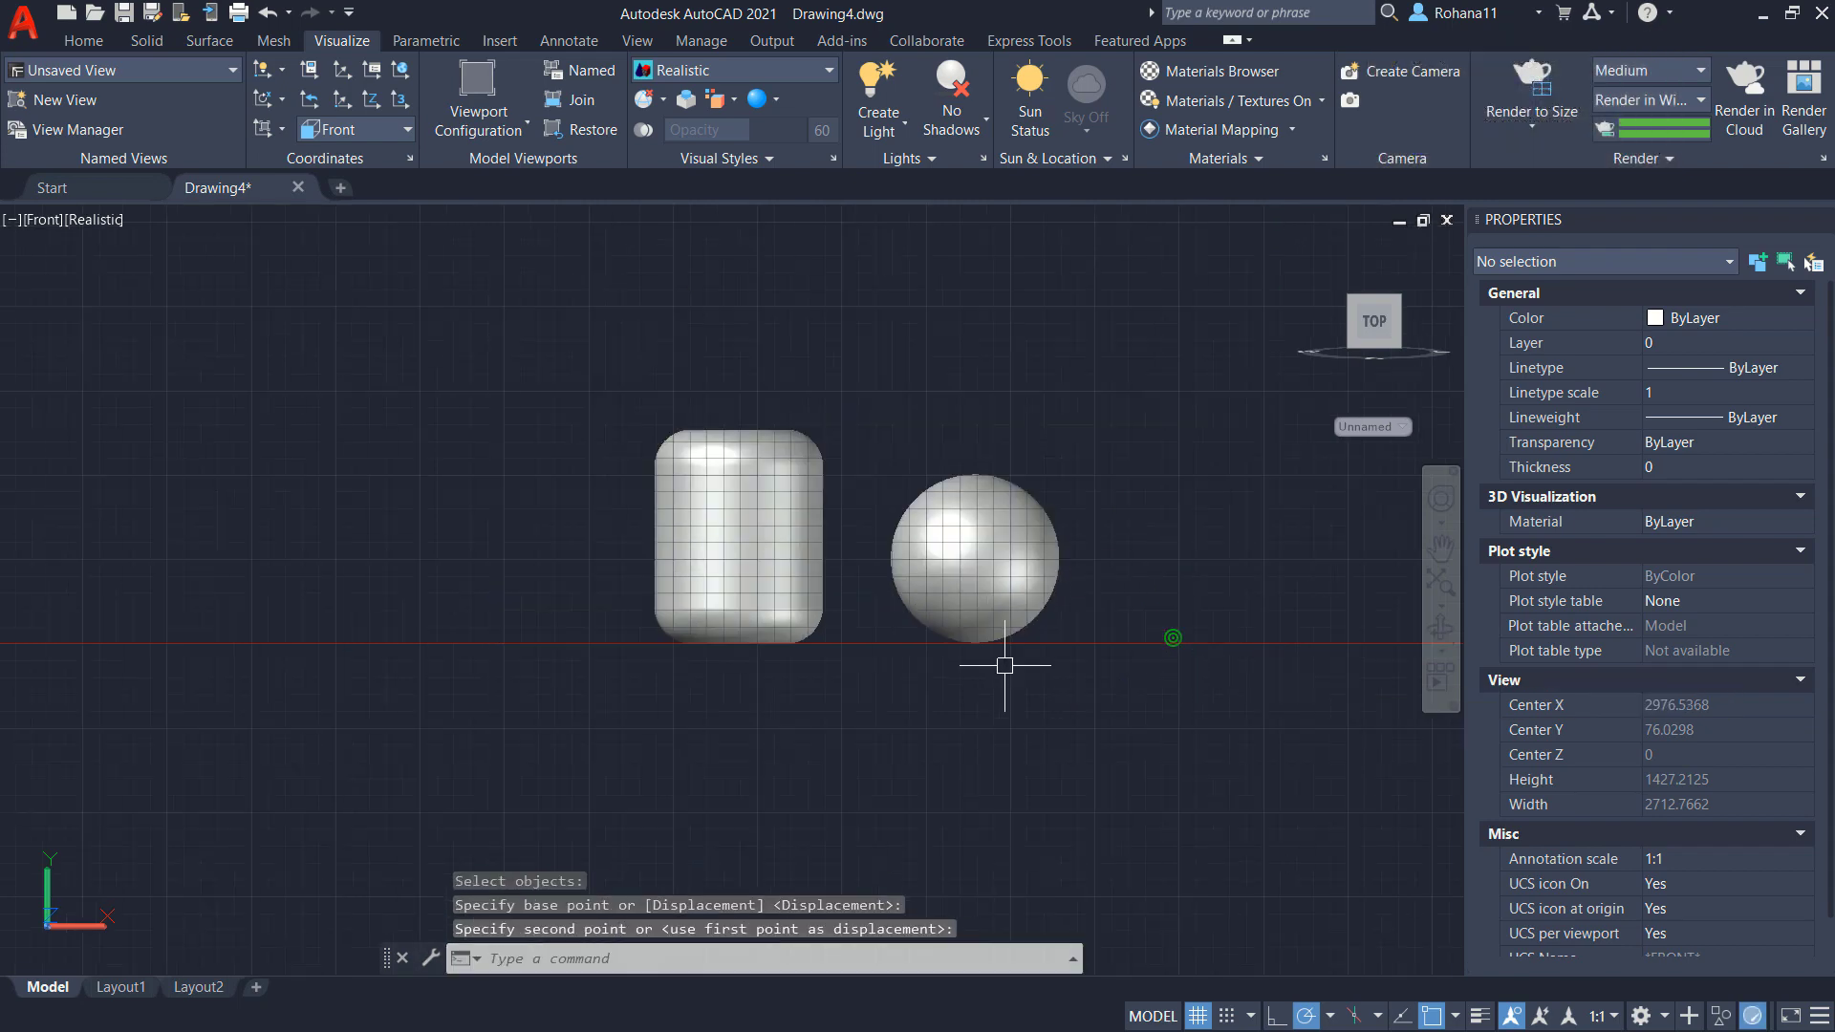
shift+middle_drag(1003, 659, 968, 770)
click(1017, 634)
scroll(1024, 628, up, 3)
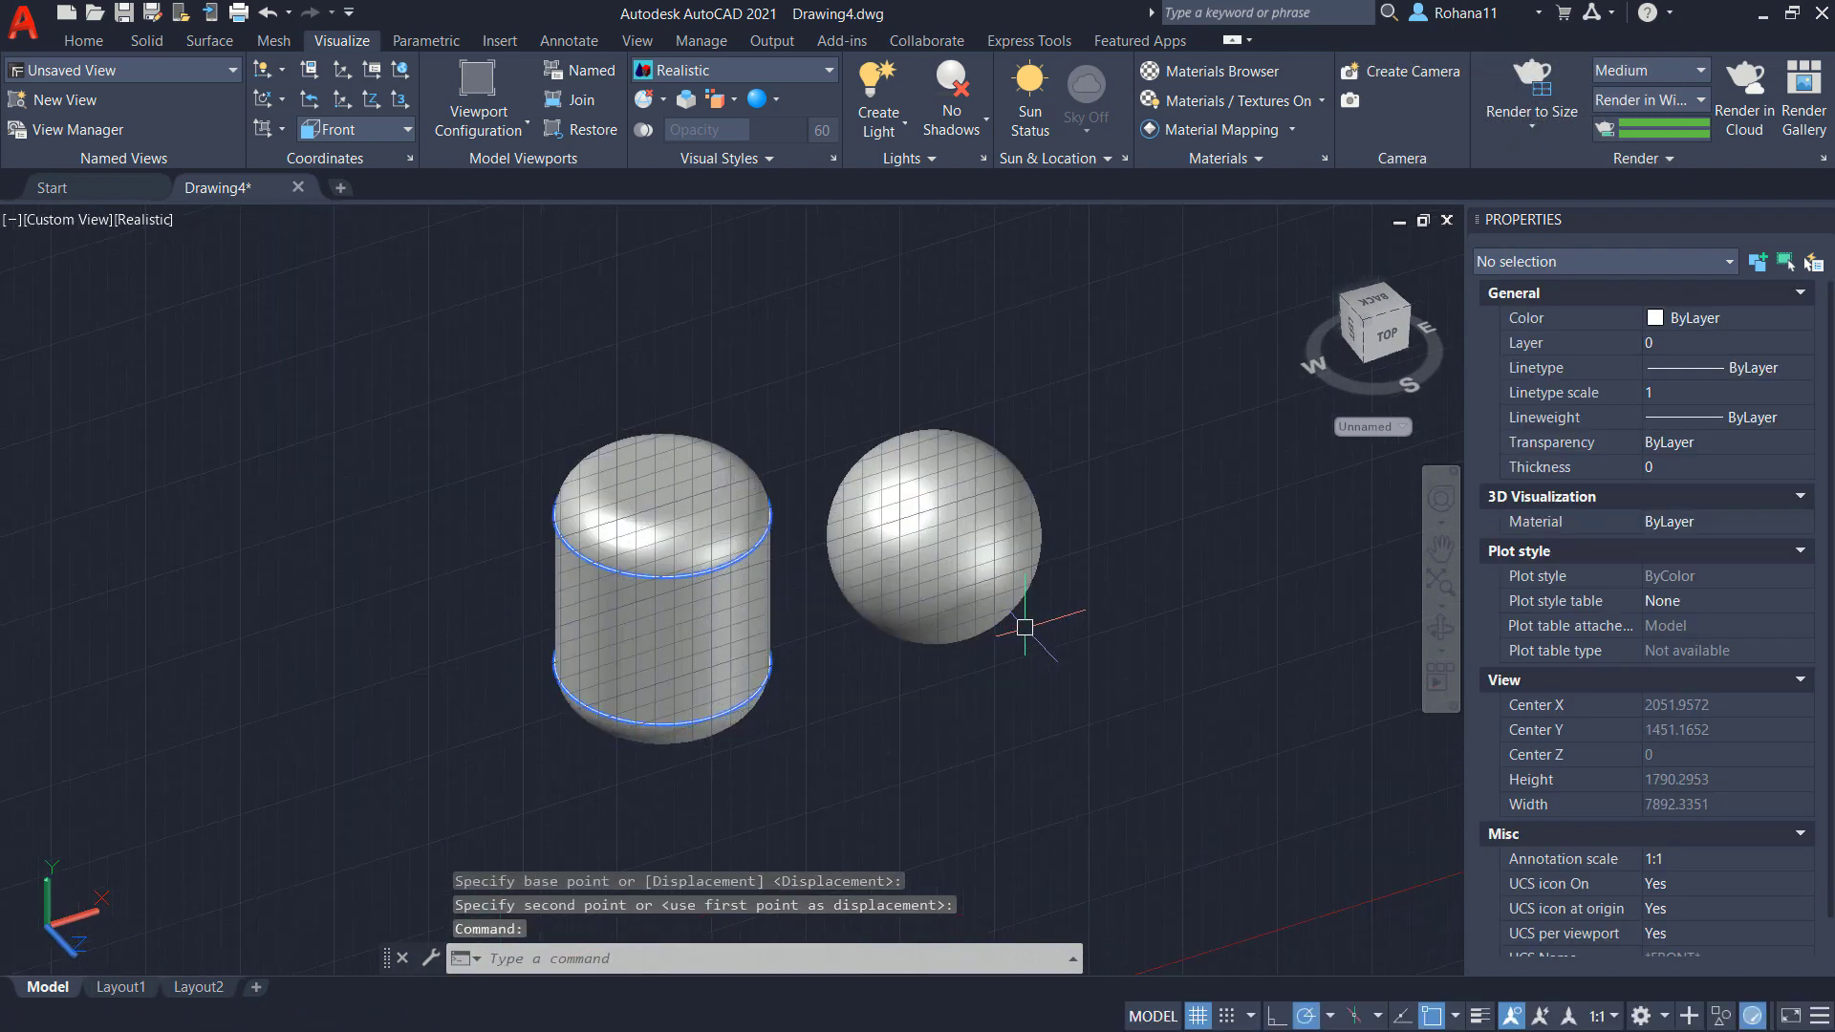
Turn off the grid and cancel the window selection of both solids.
key(F7)
click(1056, 765)
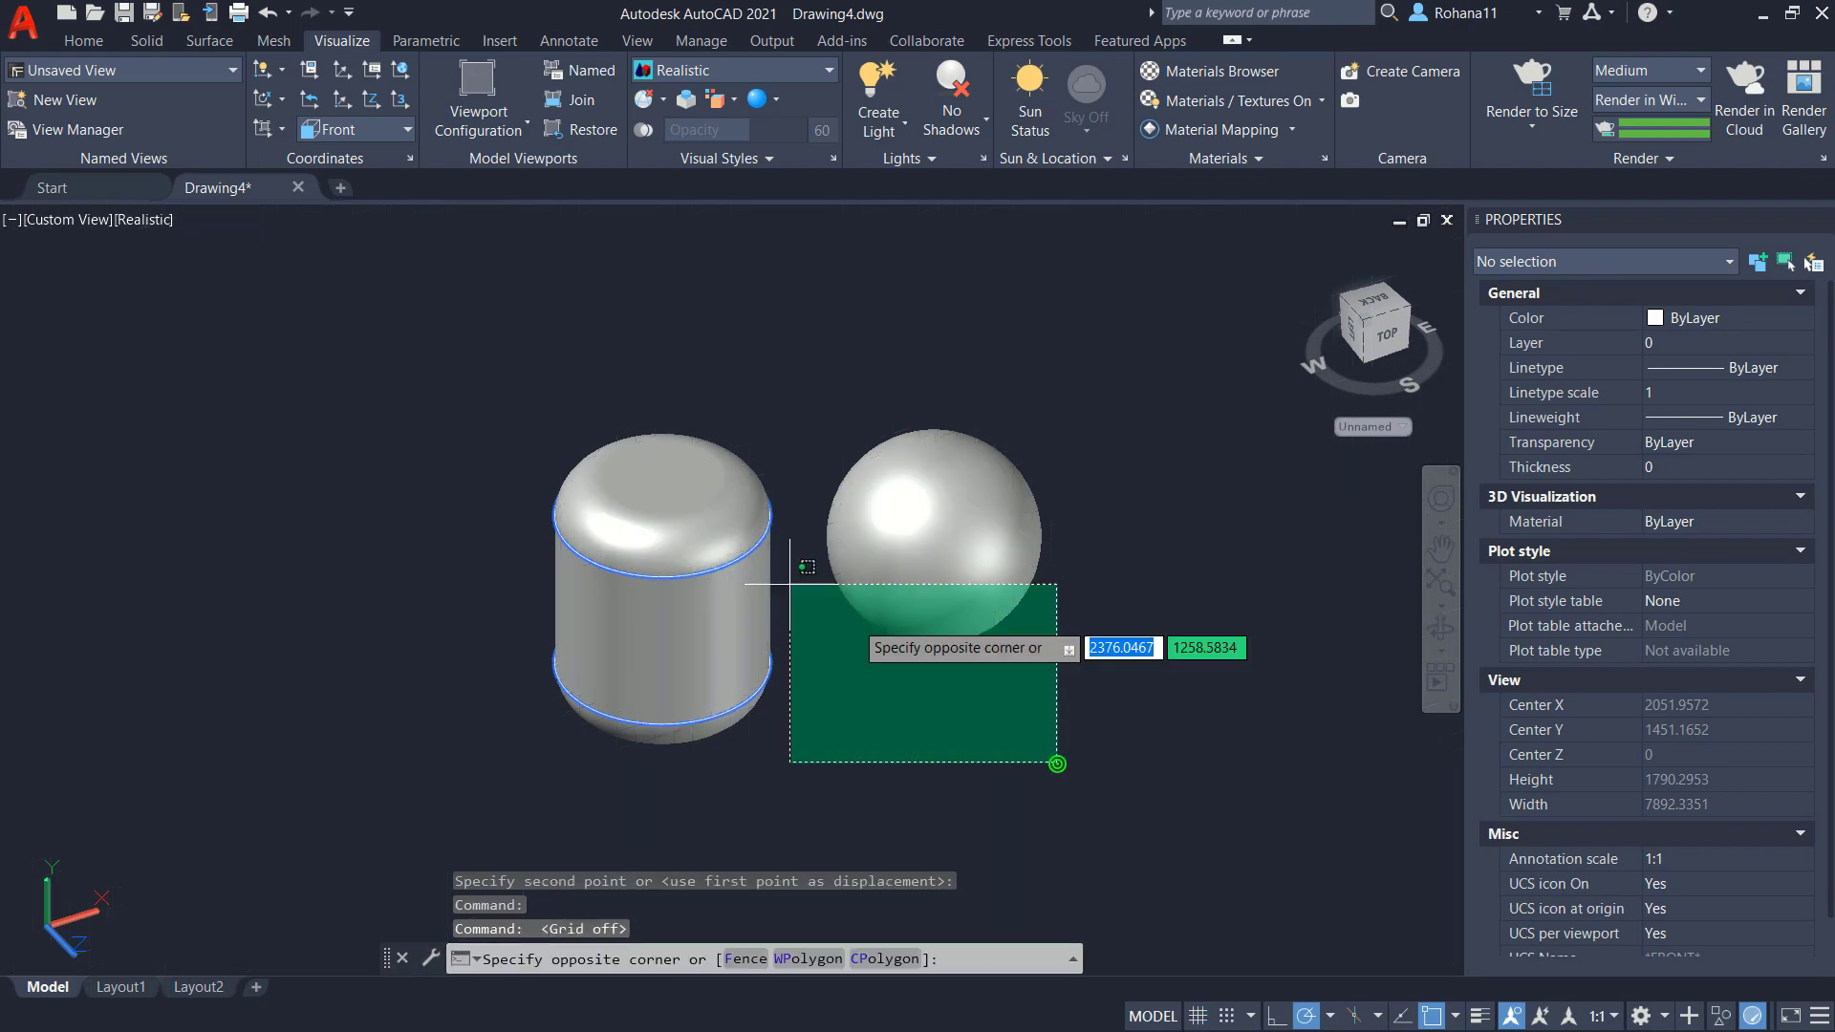
click(588, 401)
key(Escape)
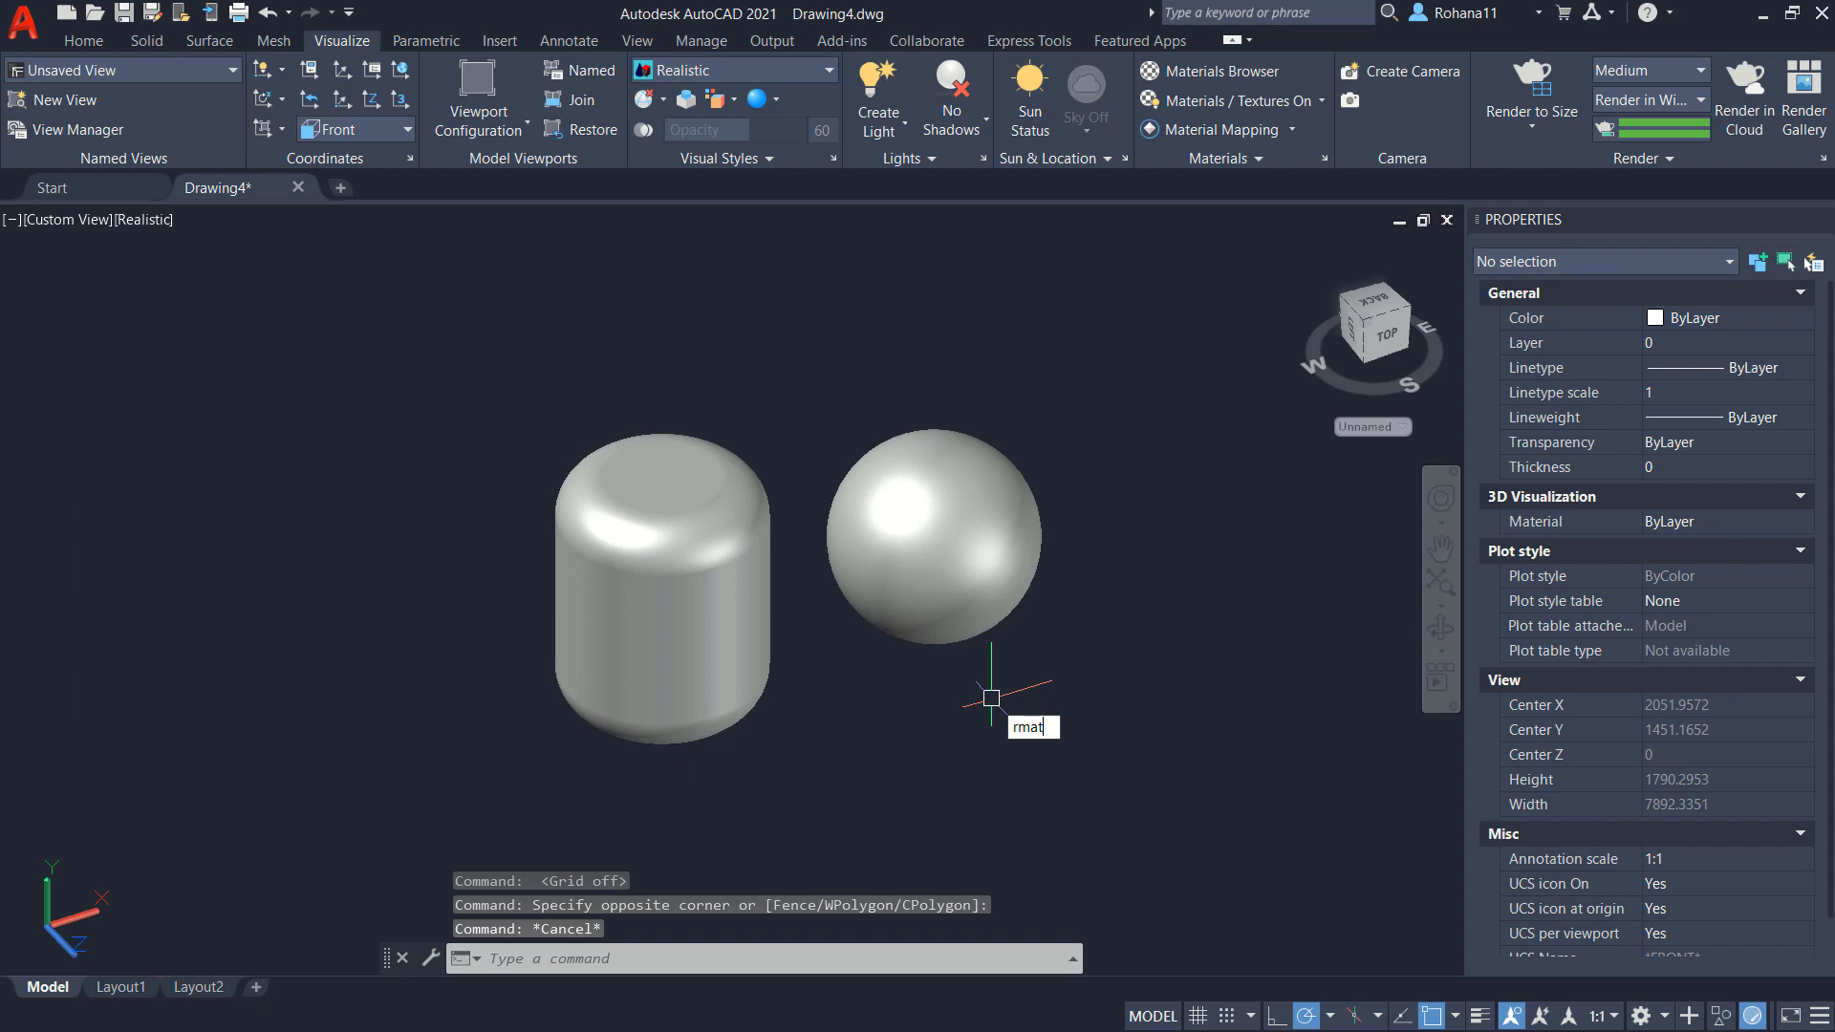
Duplicate the Global material as a new material named 'Coca Cola'.
key(Return)
click(242, 340)
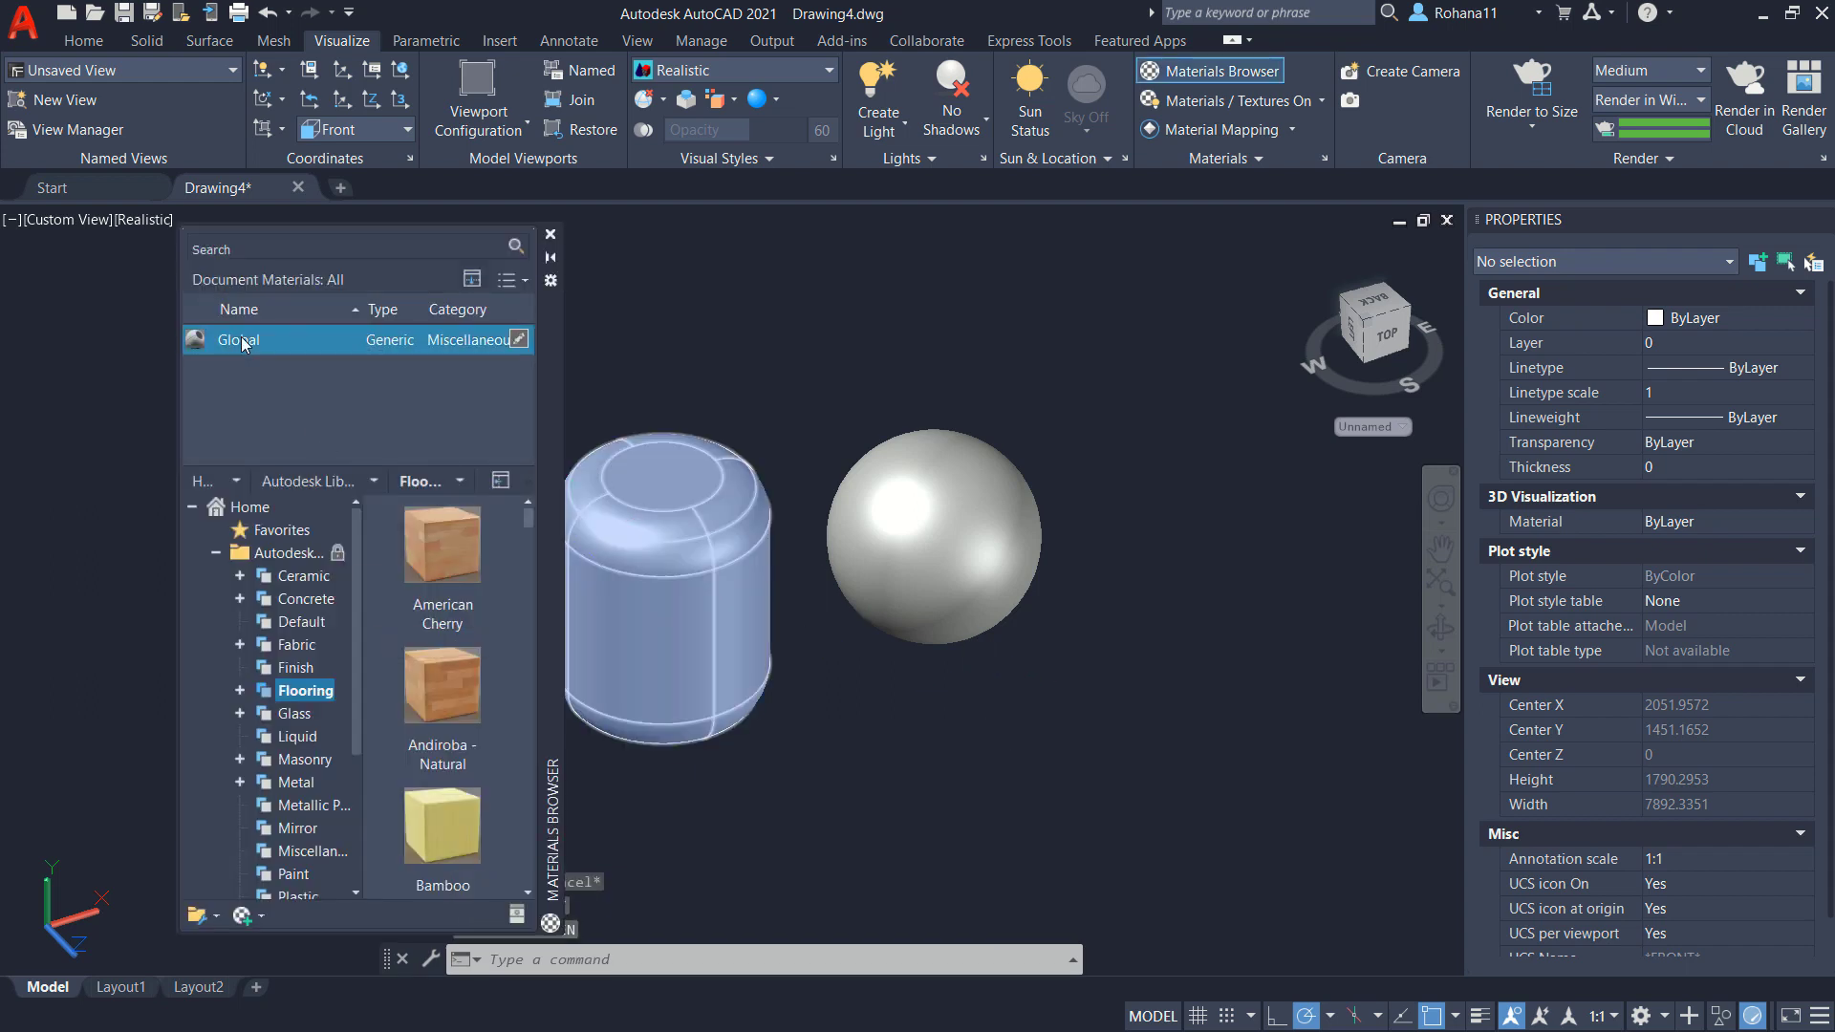
right_click(242, 343)
click(279, 418)
text(Coca Cola)
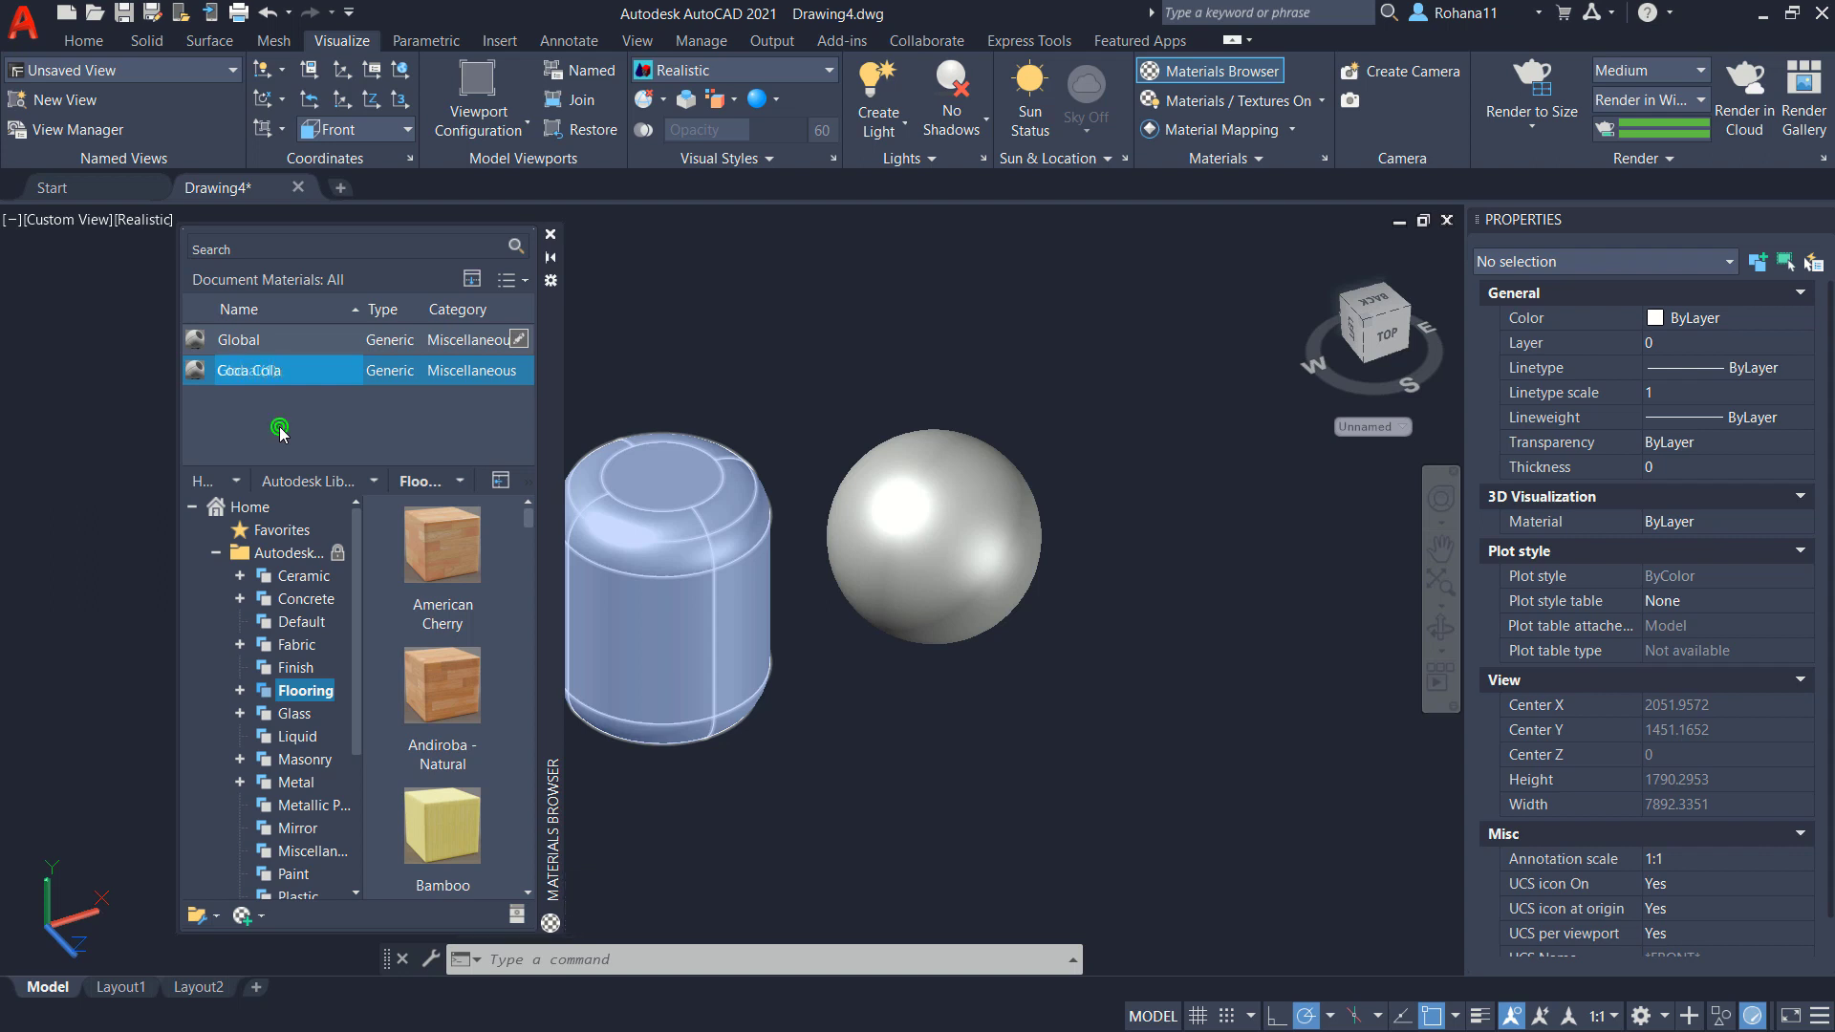
key(Return)
Make a second Global copy named 'Ball' and open it for editing.
right_click(262, 381)
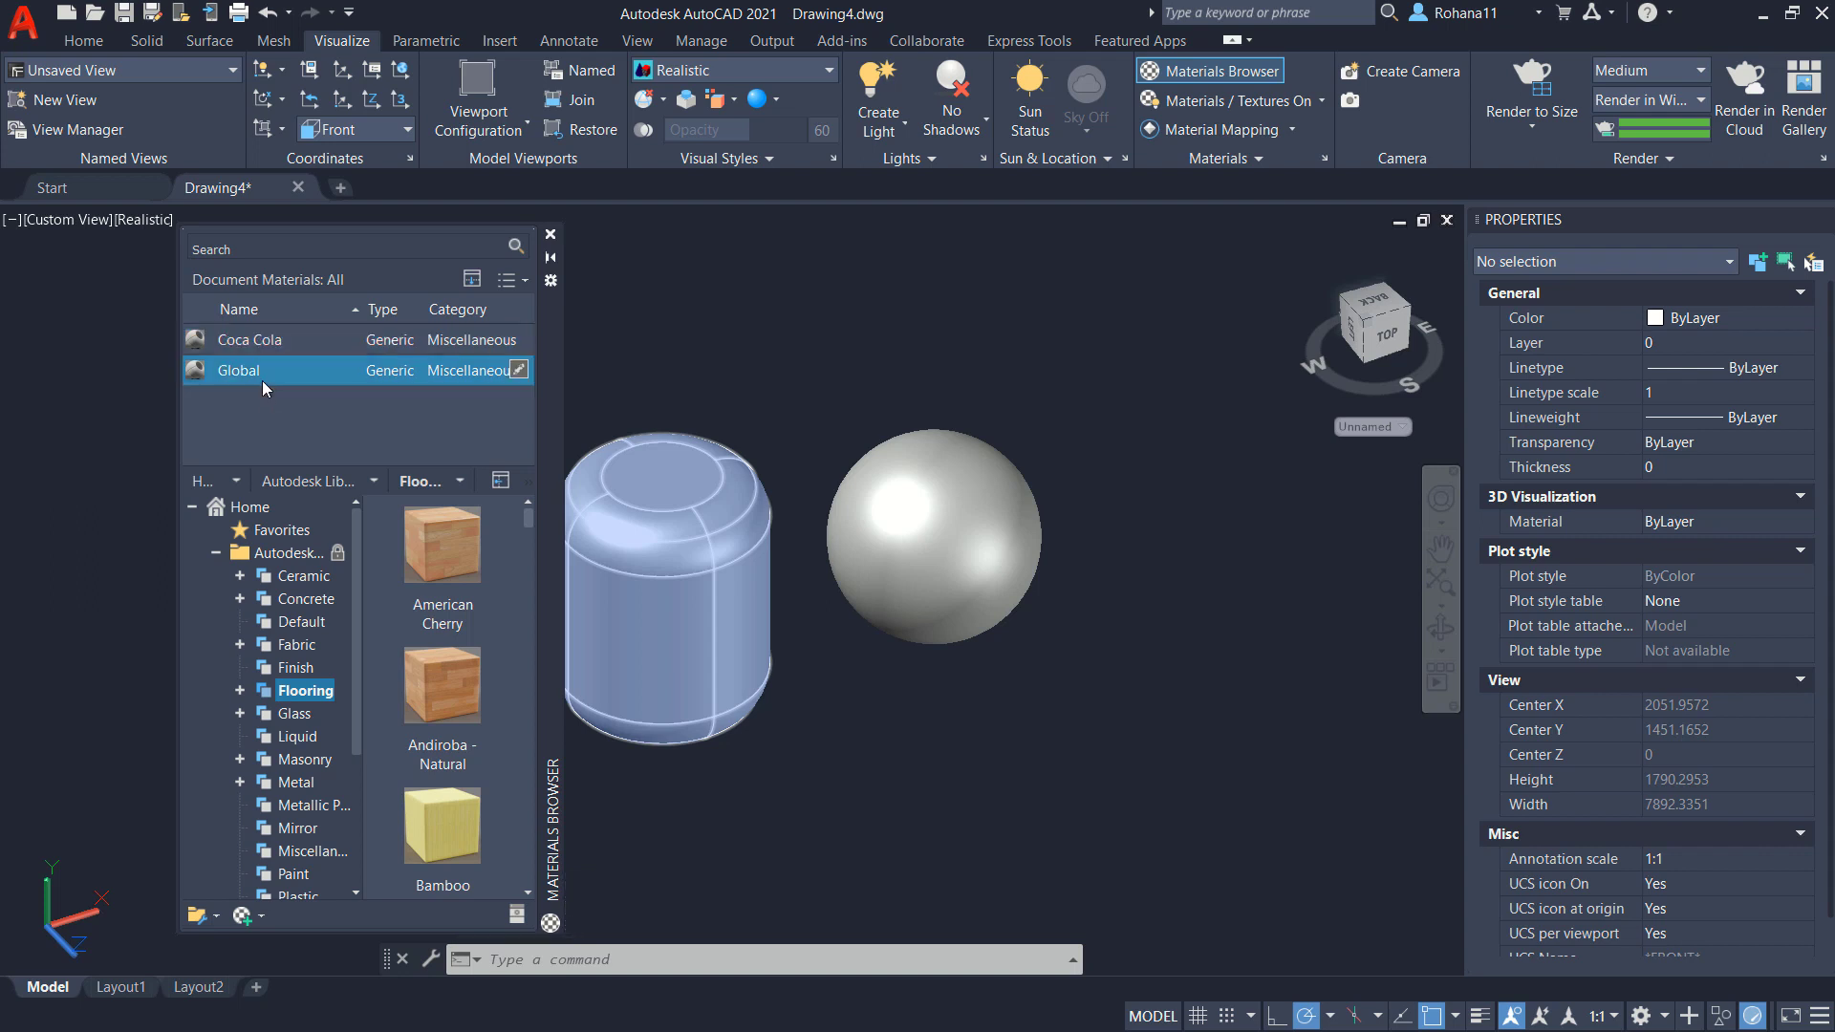
click(304, 479)
text(Ball)
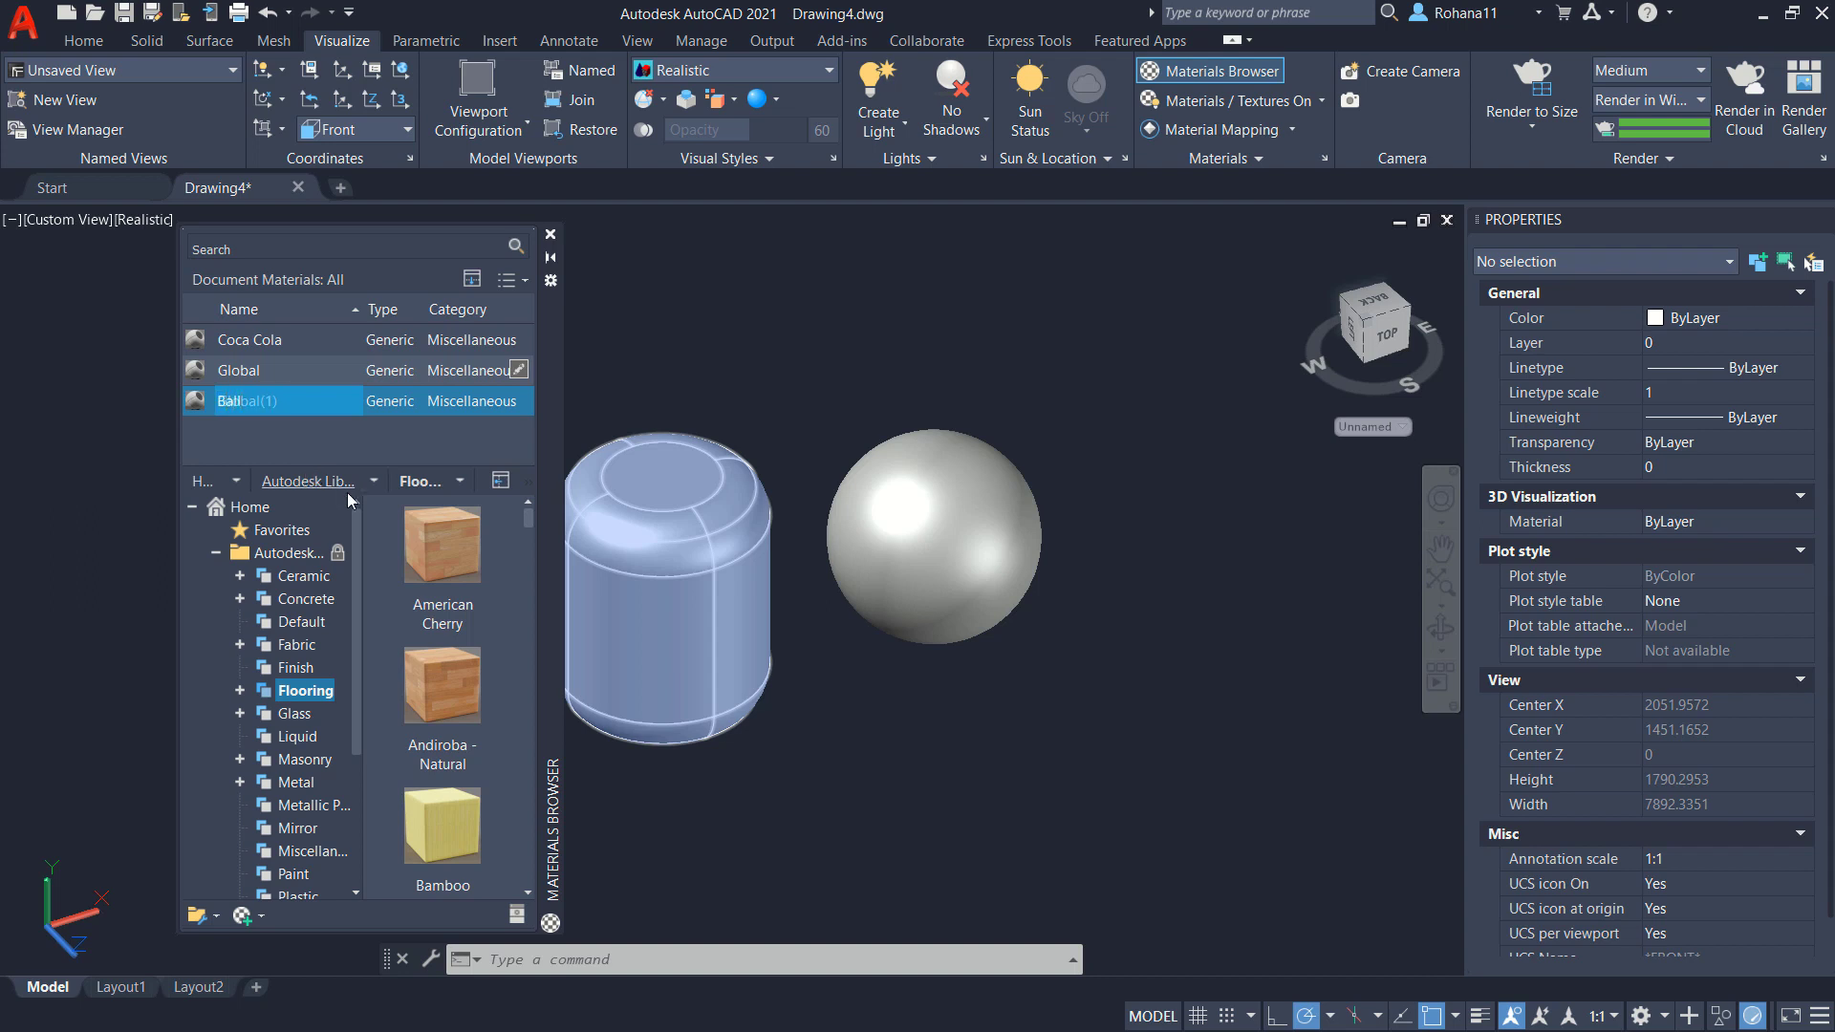
click(298, 436)
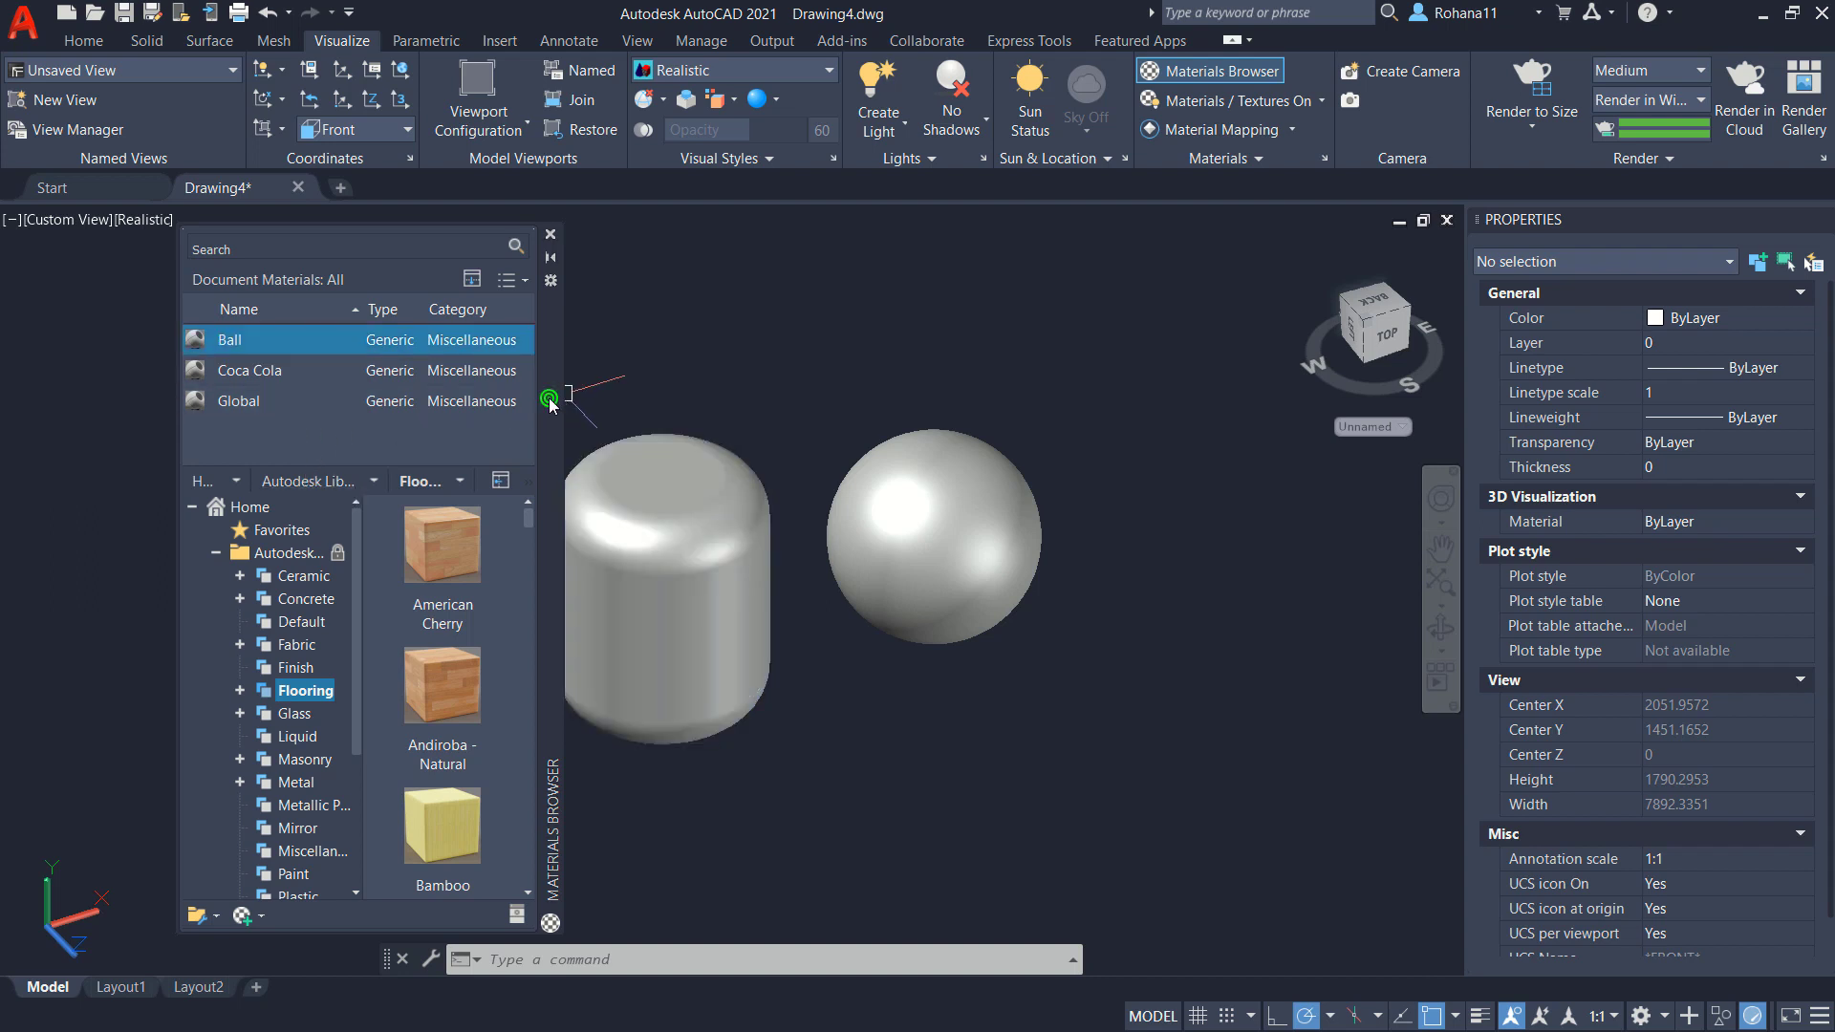
drag(551, 405, 376, 429)
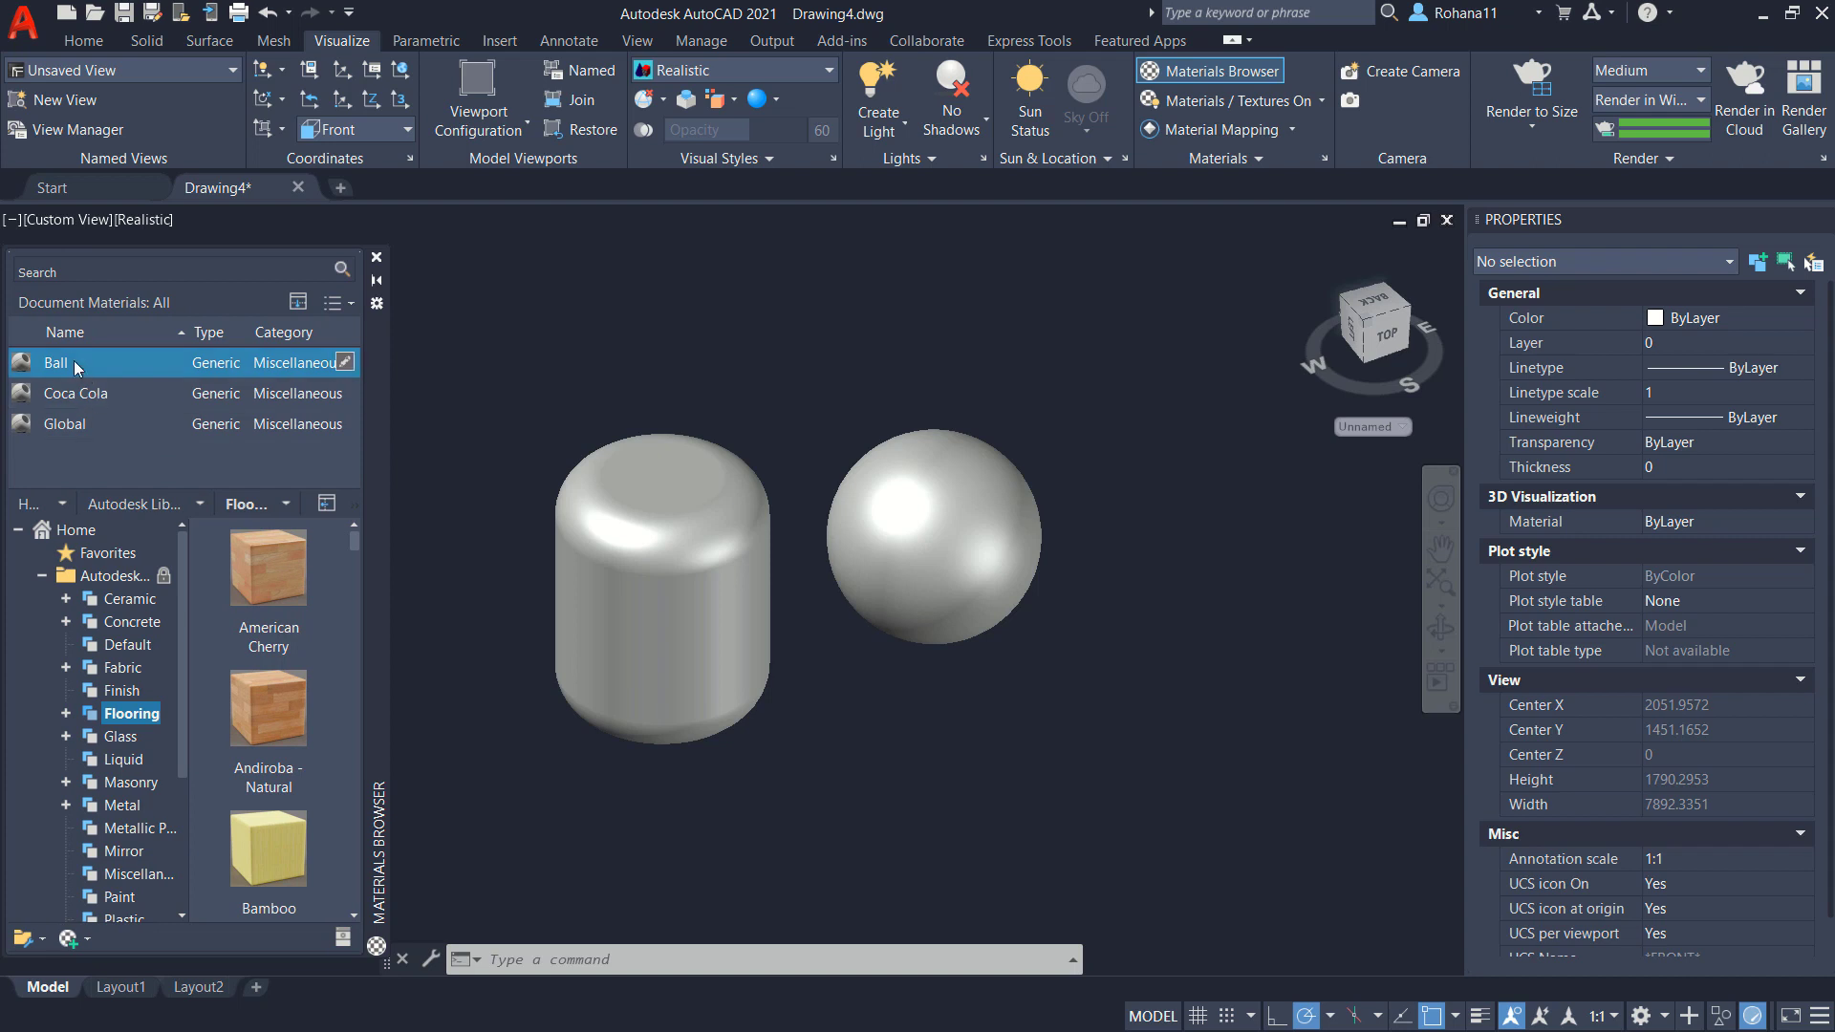
double_click(73, 361)
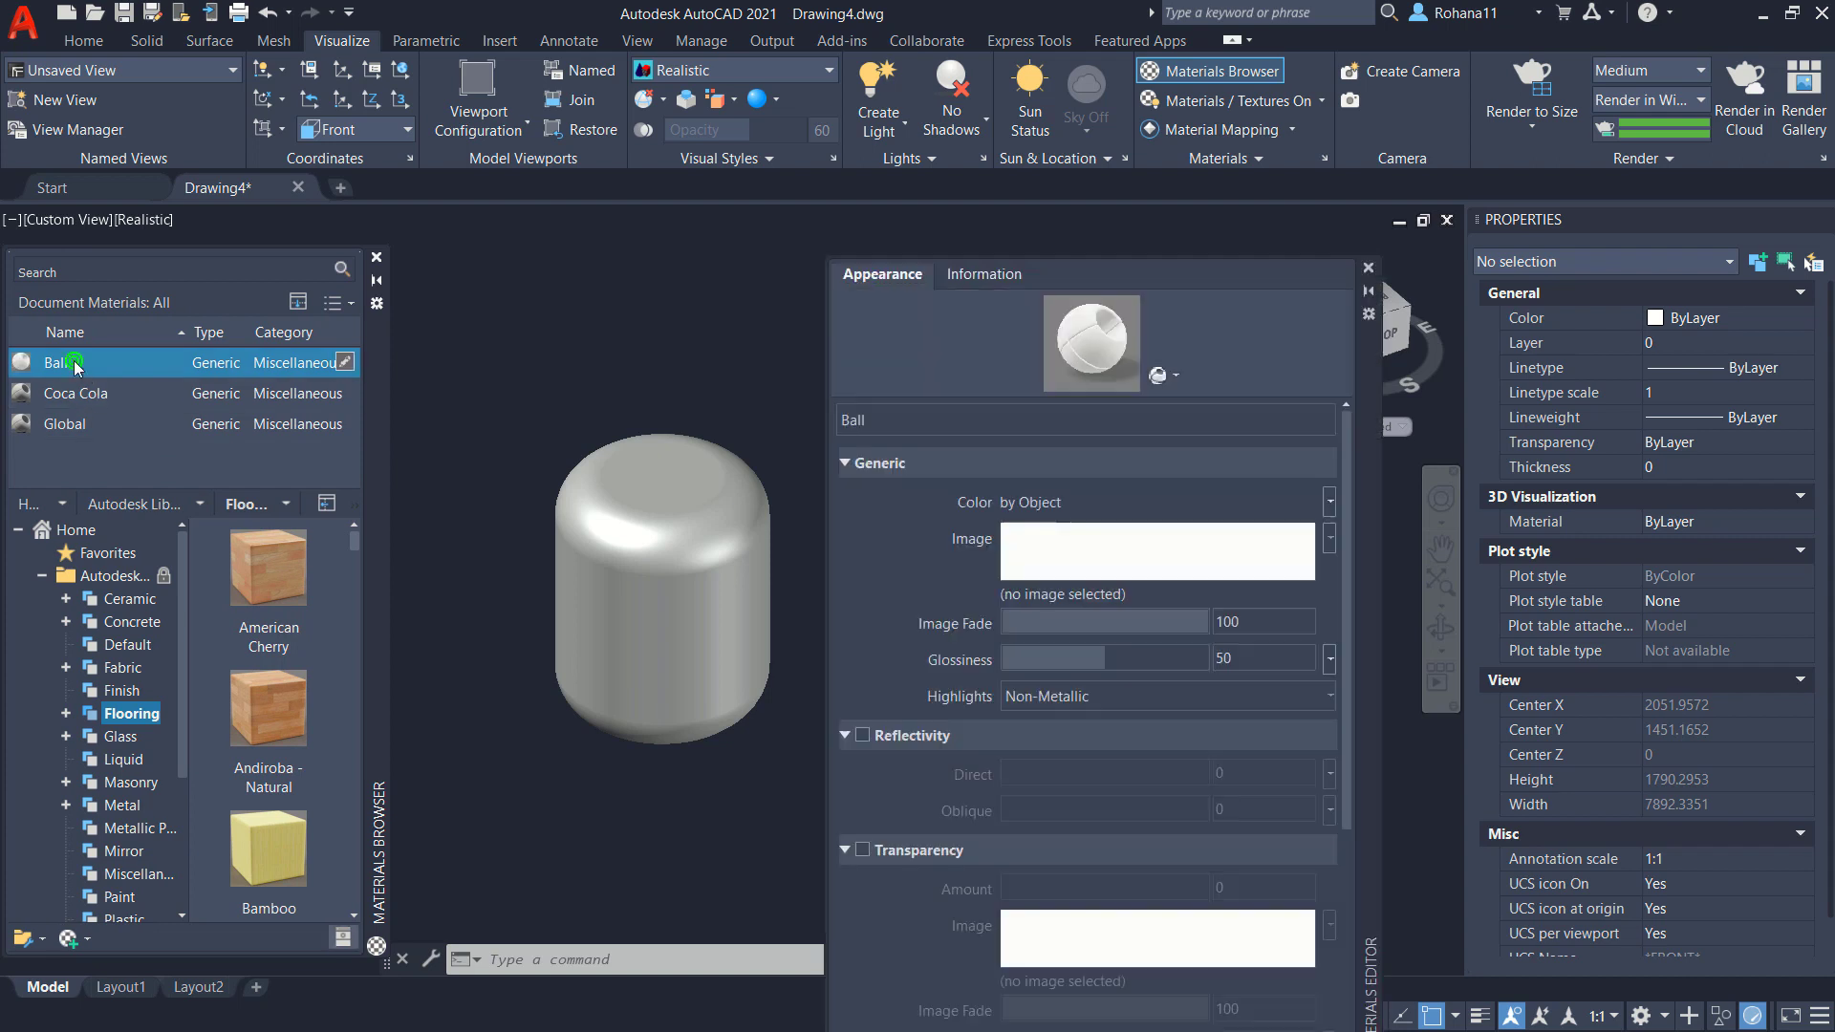
Load the soccer pattern image unnamed.png into the Ball material.
click(1111, 562)
click(507, 477)
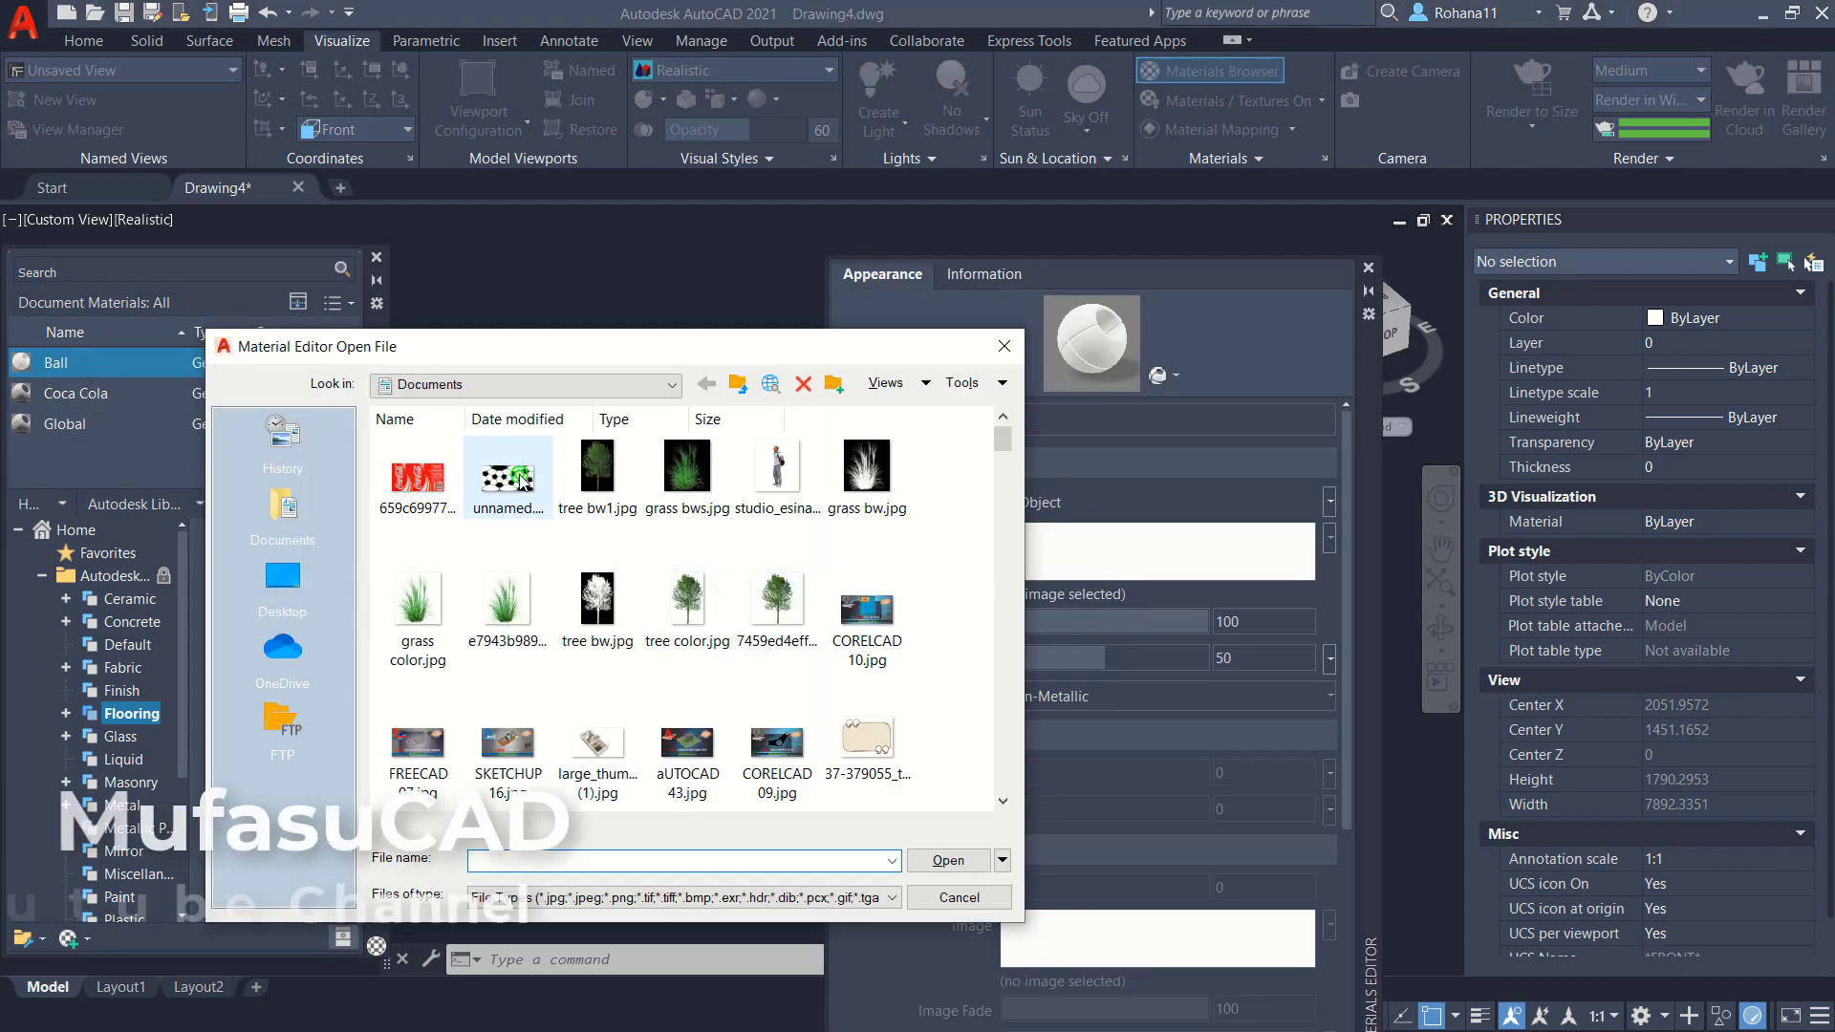
click(941, 860)
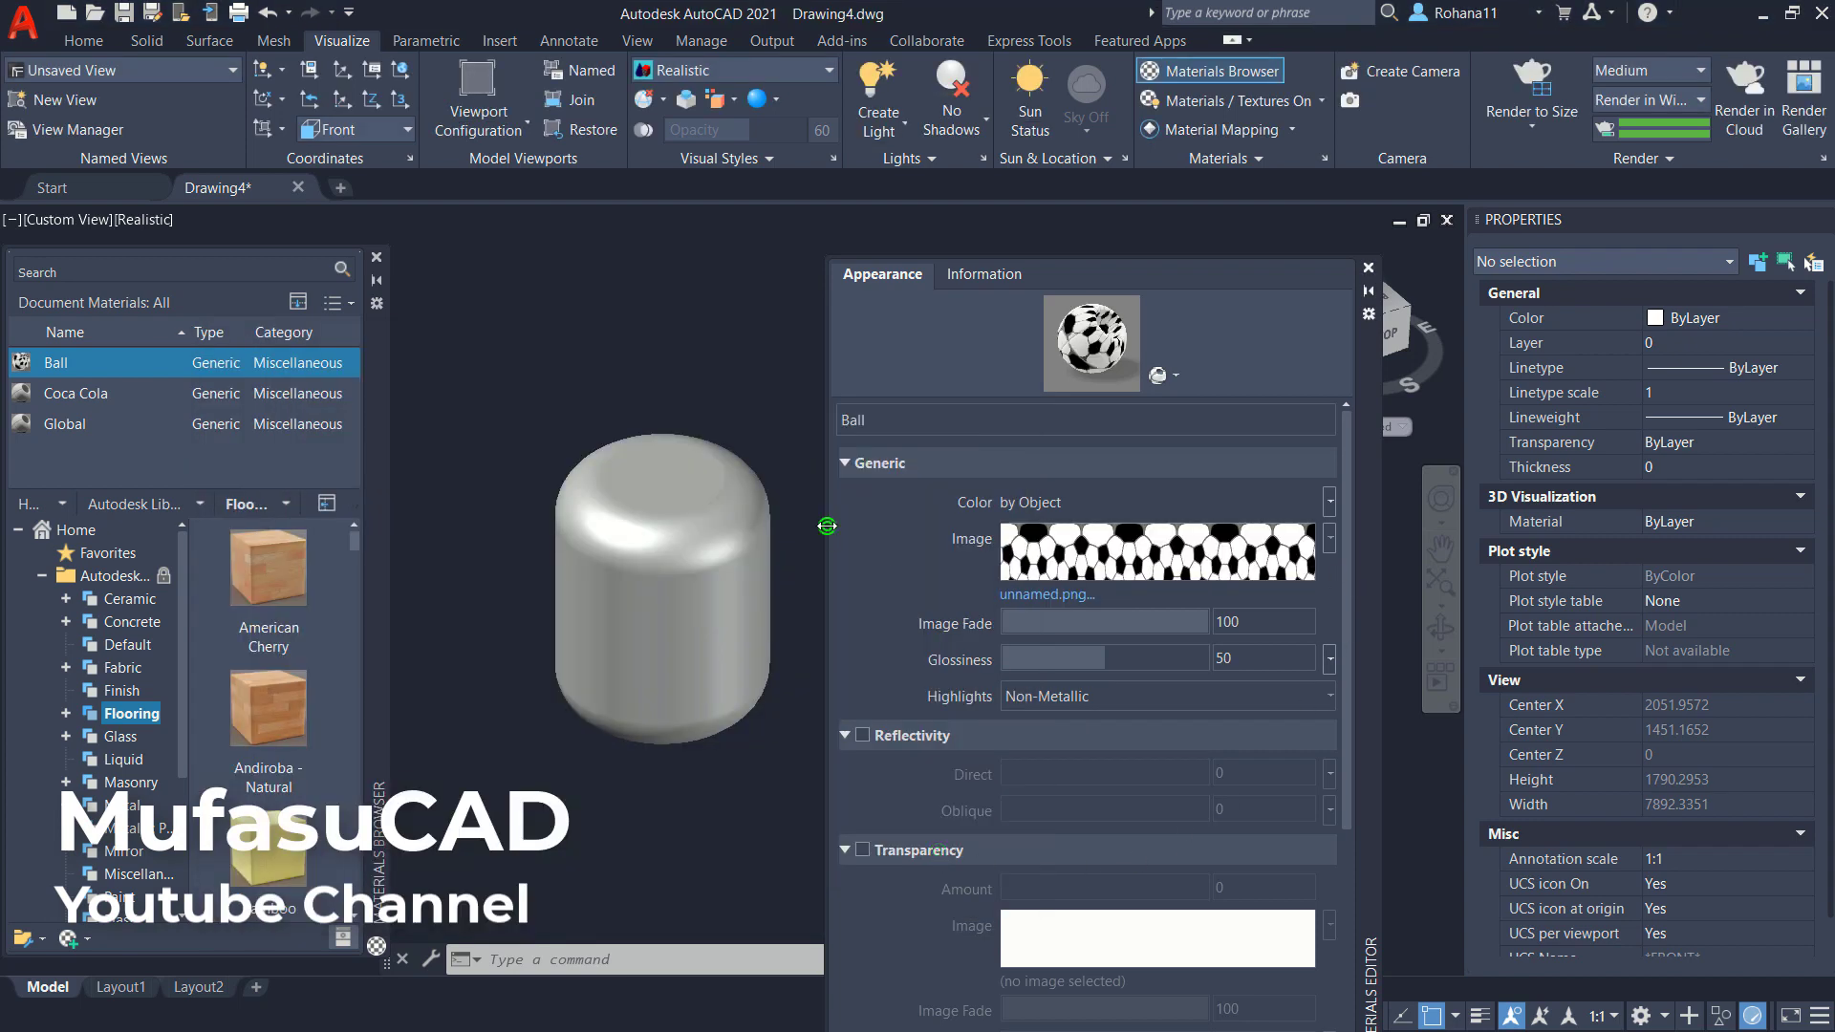
drag(830, 531, 1079, 526)
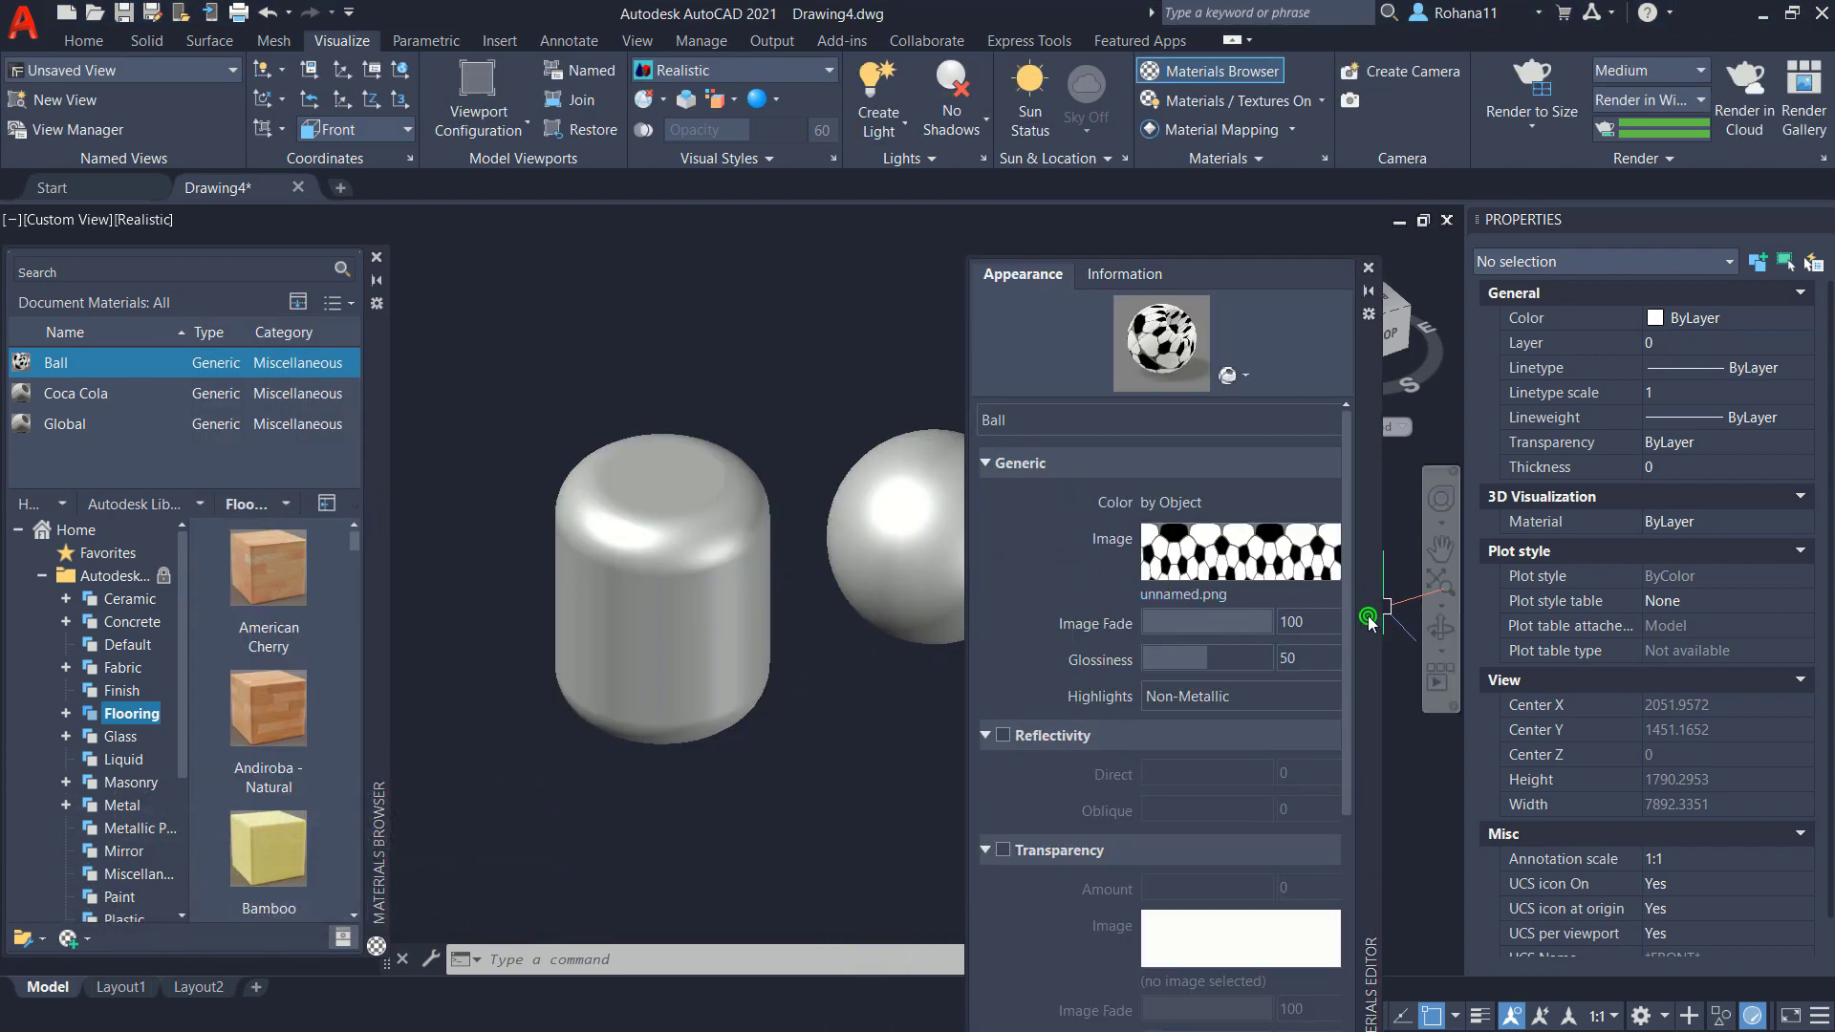
click(1368, 201)
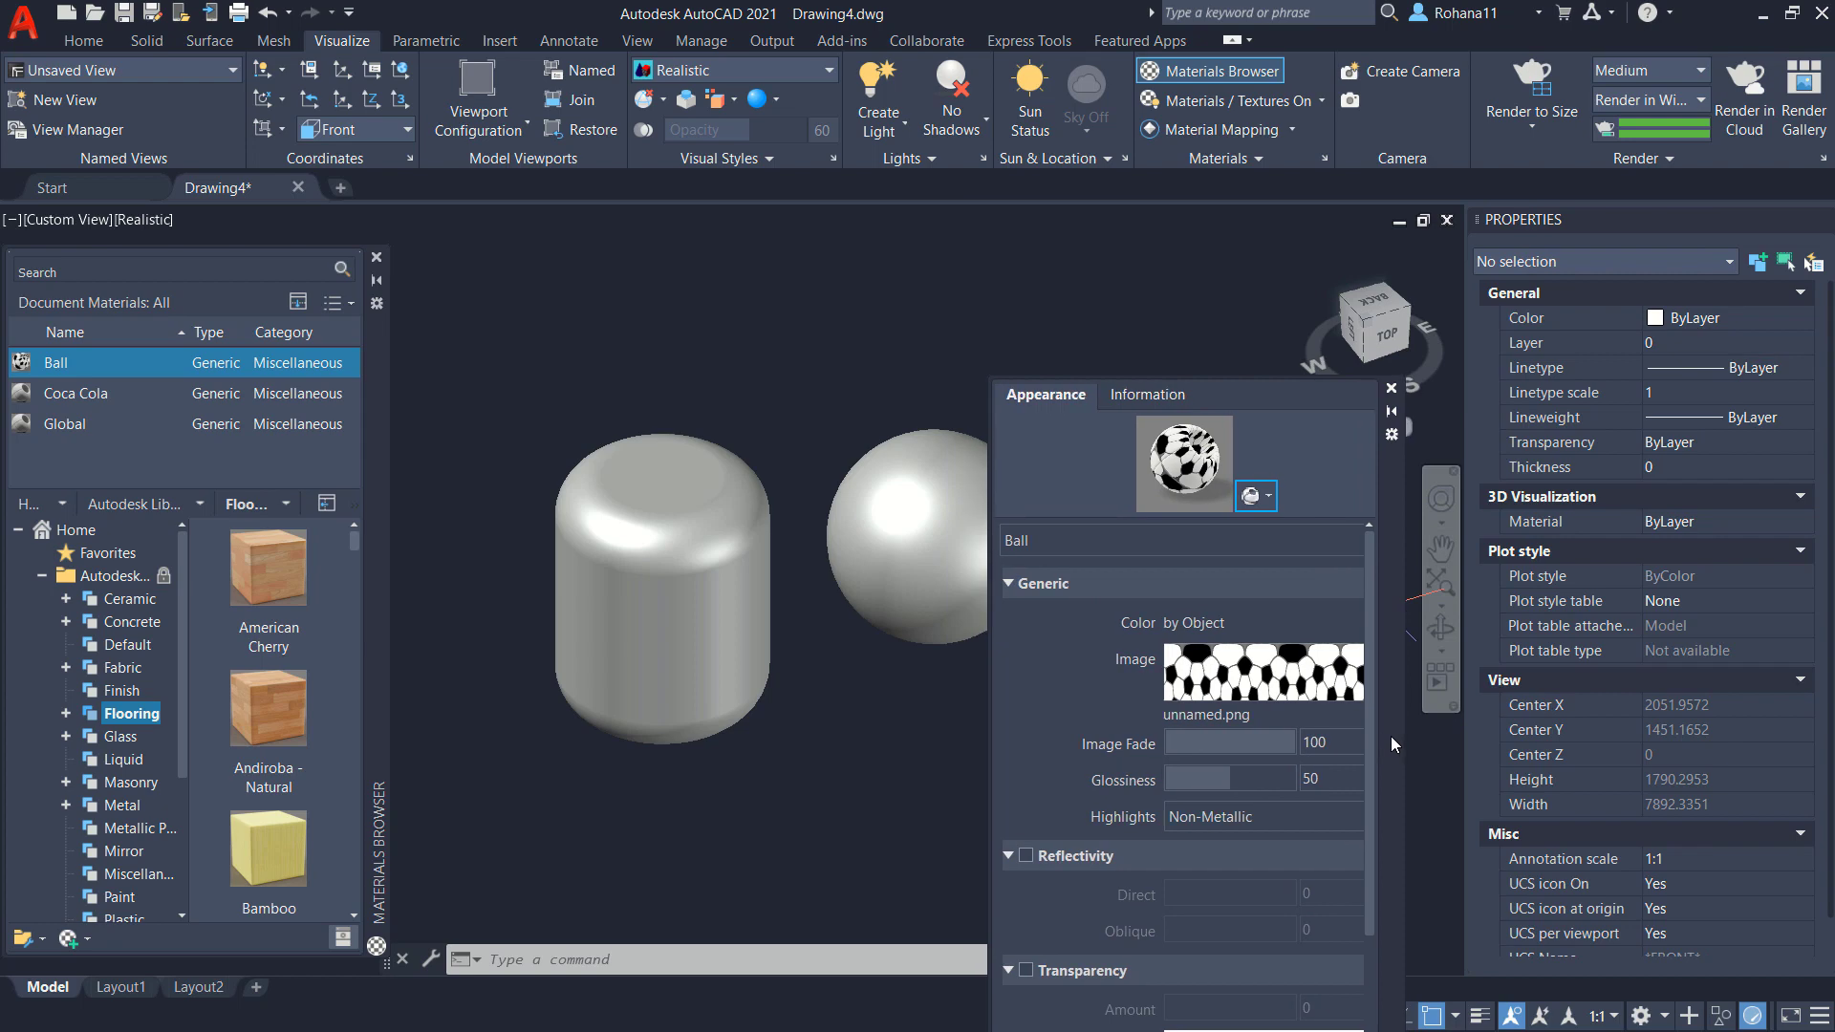
Load the red Coca-Cola label image into the Coca Cola material.
click(73, 403)
click(1278, 663)
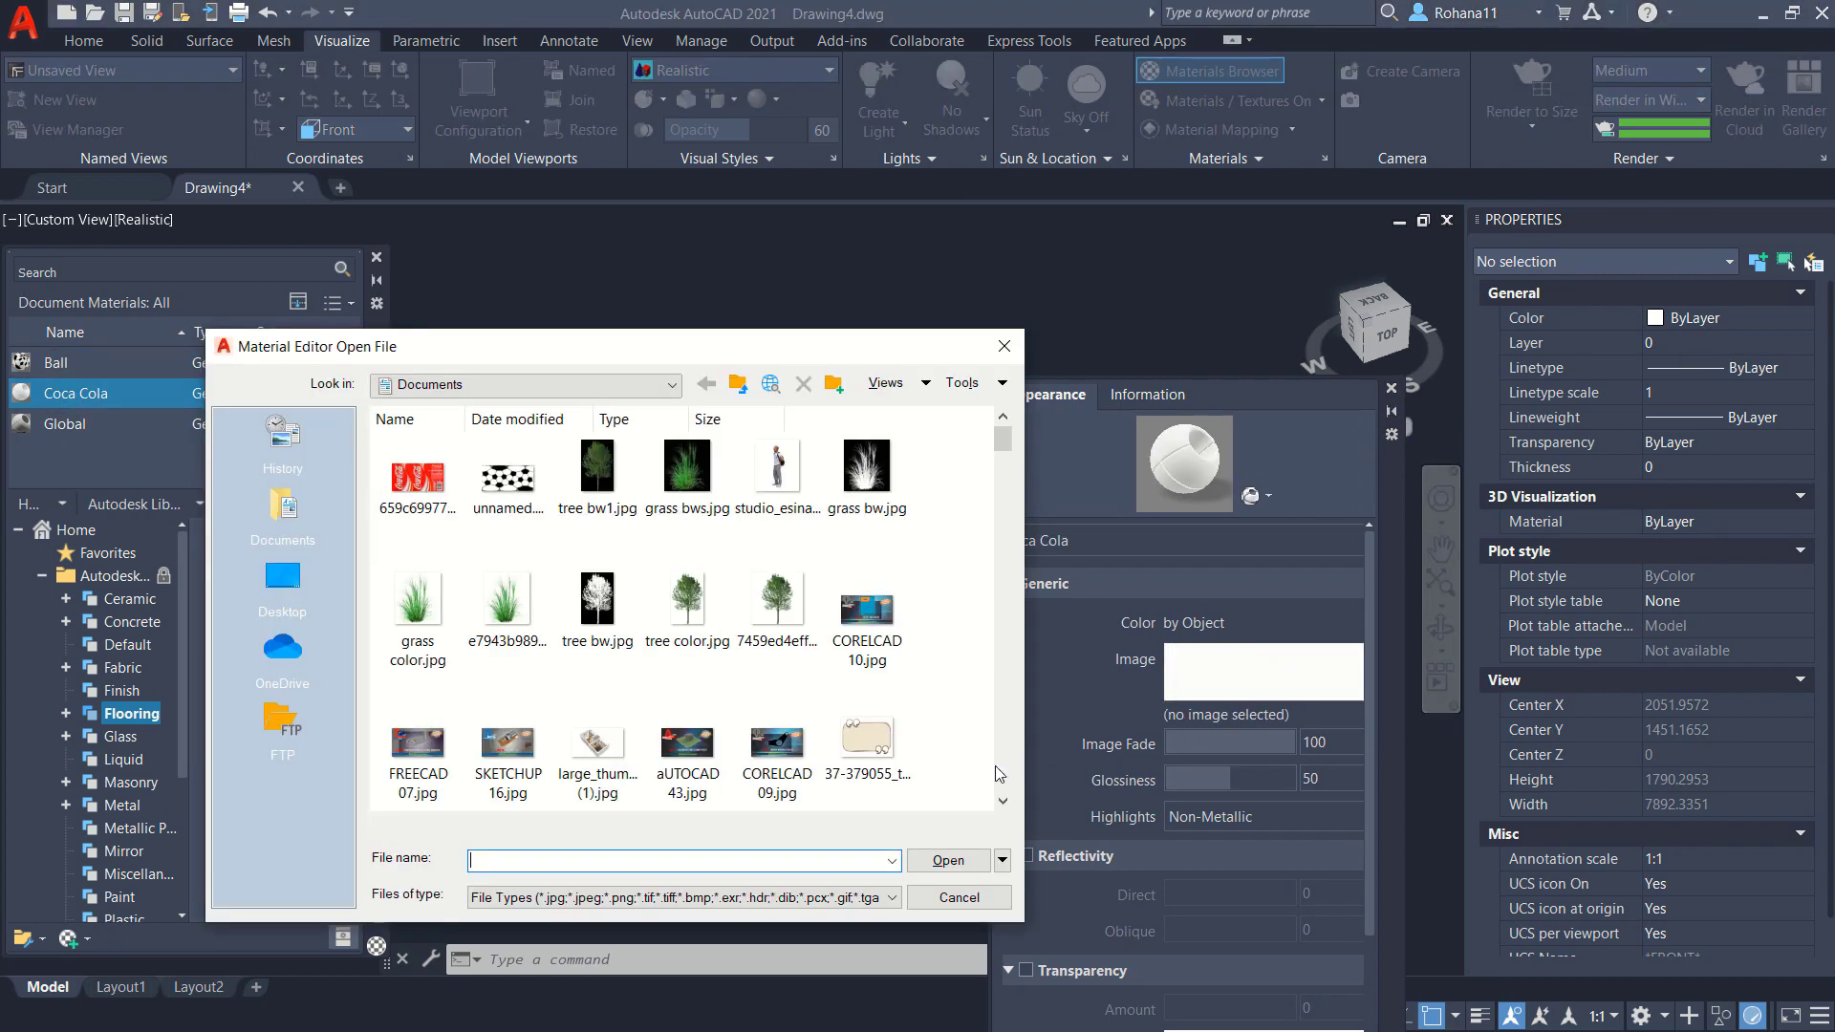
click(419, 480)
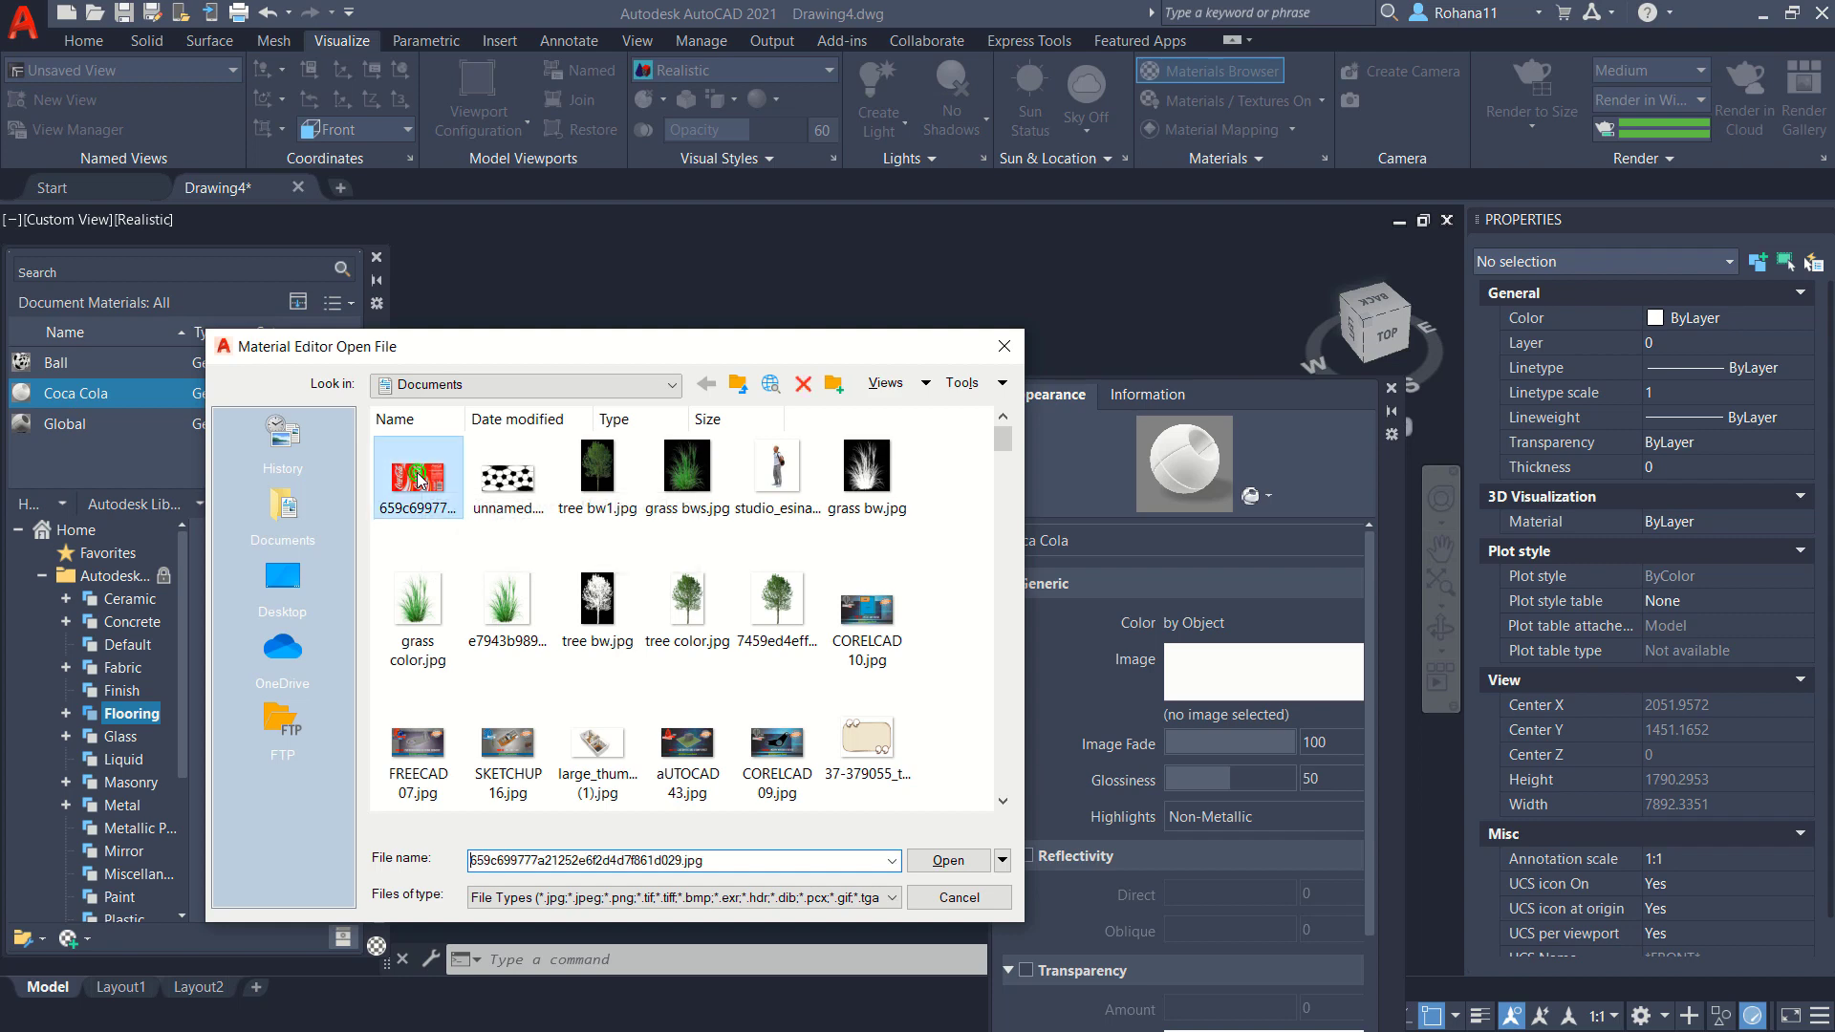
click(949, 861)
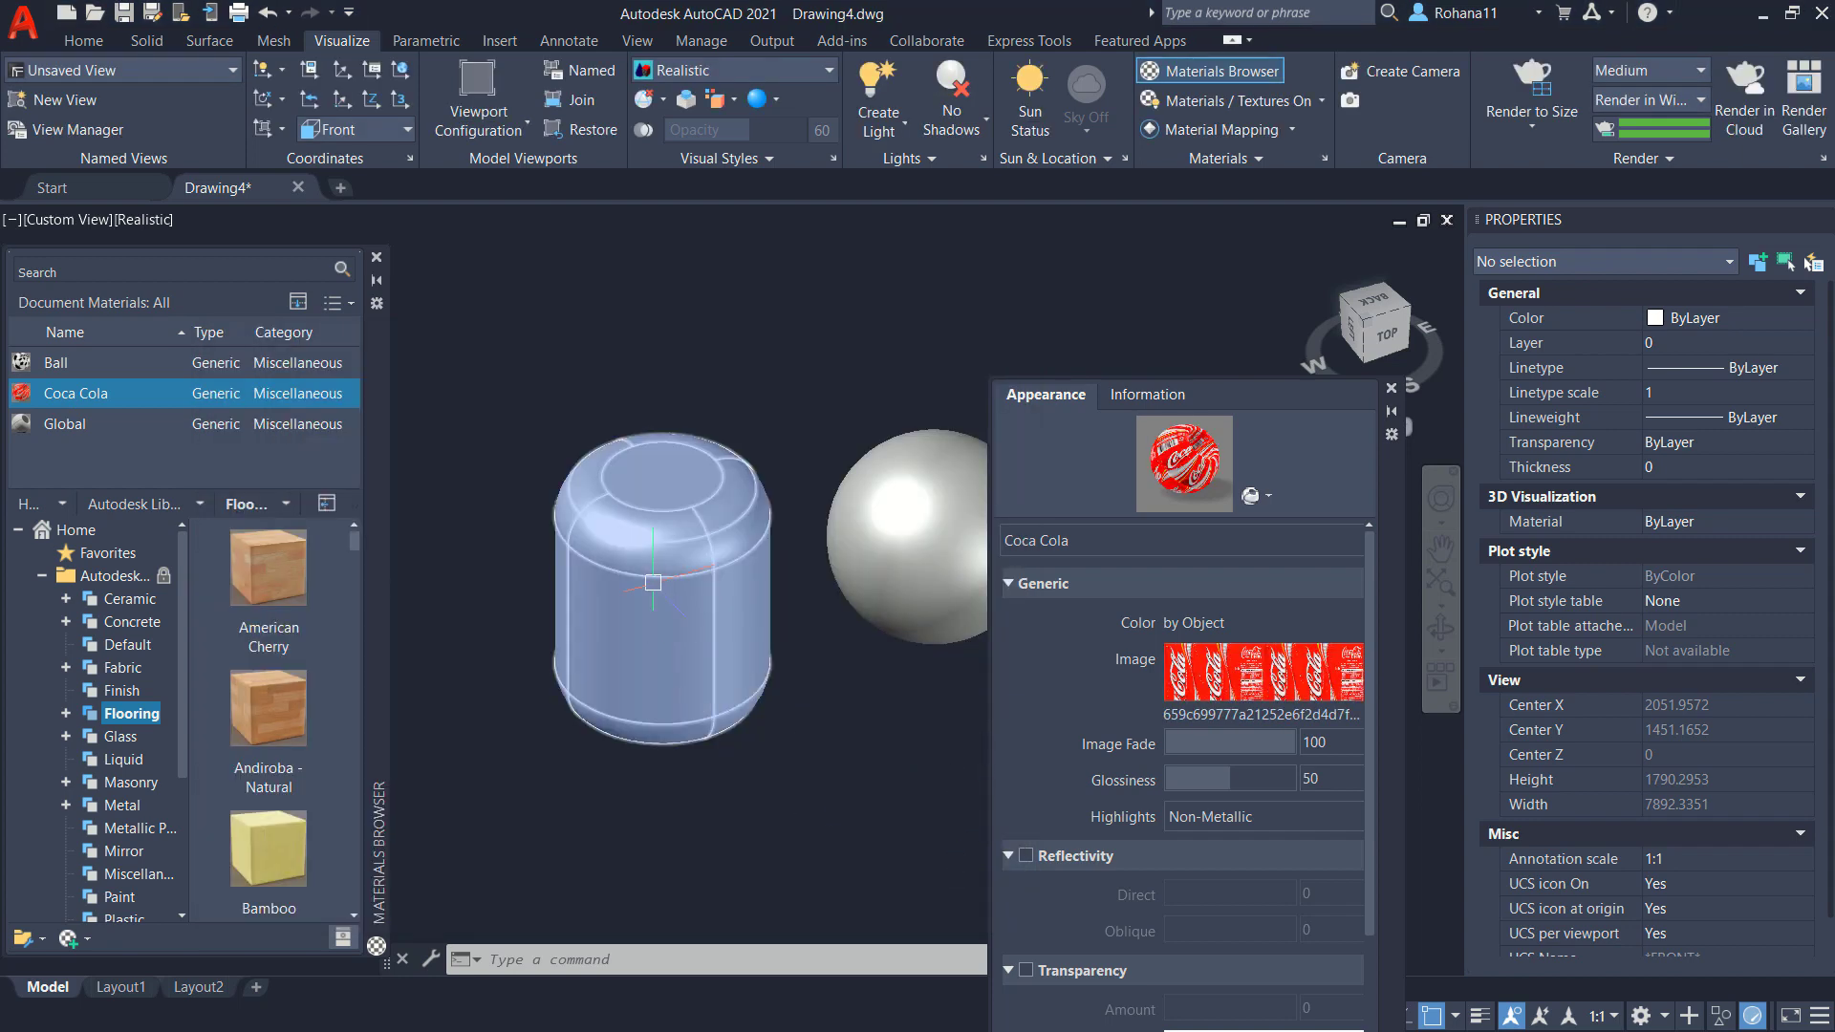
Assign Coca Cola to the cylinder's side and two rounded faces using the Face filter.
right_click(673, 680)
mouse_move(791, 565)
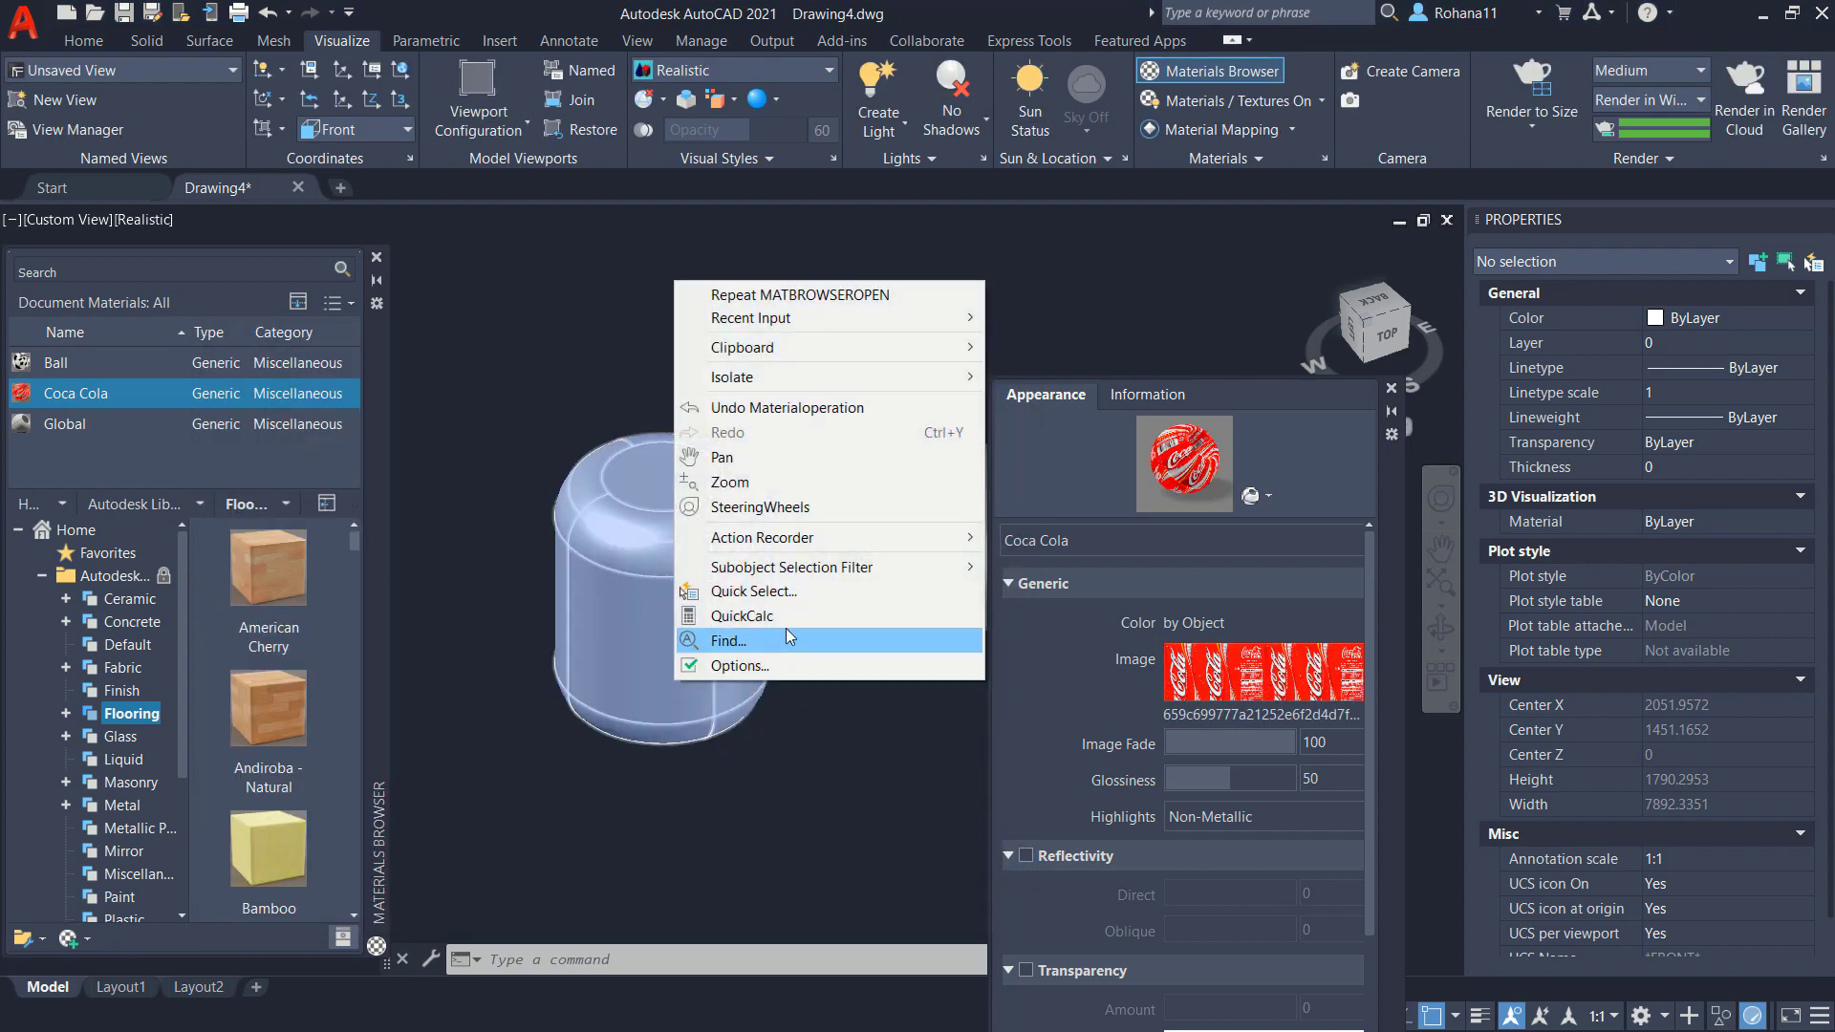
click(1030, 642)
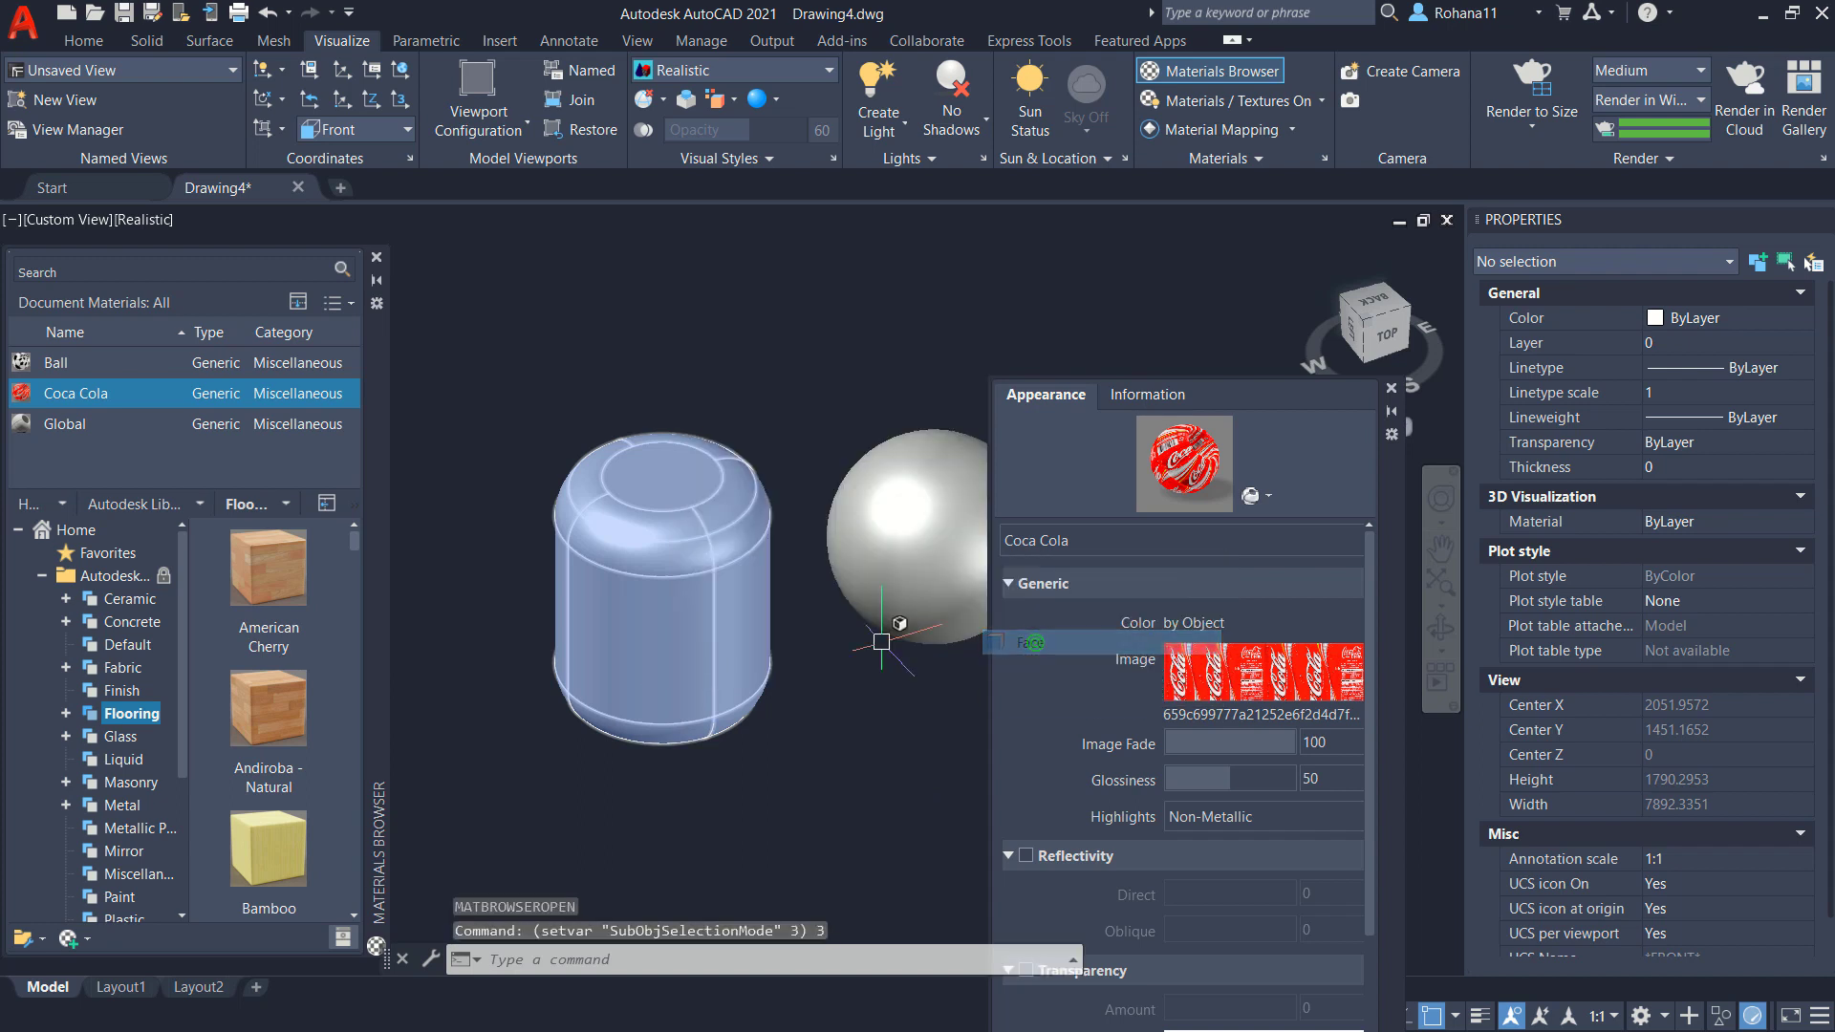
click(724, 550)
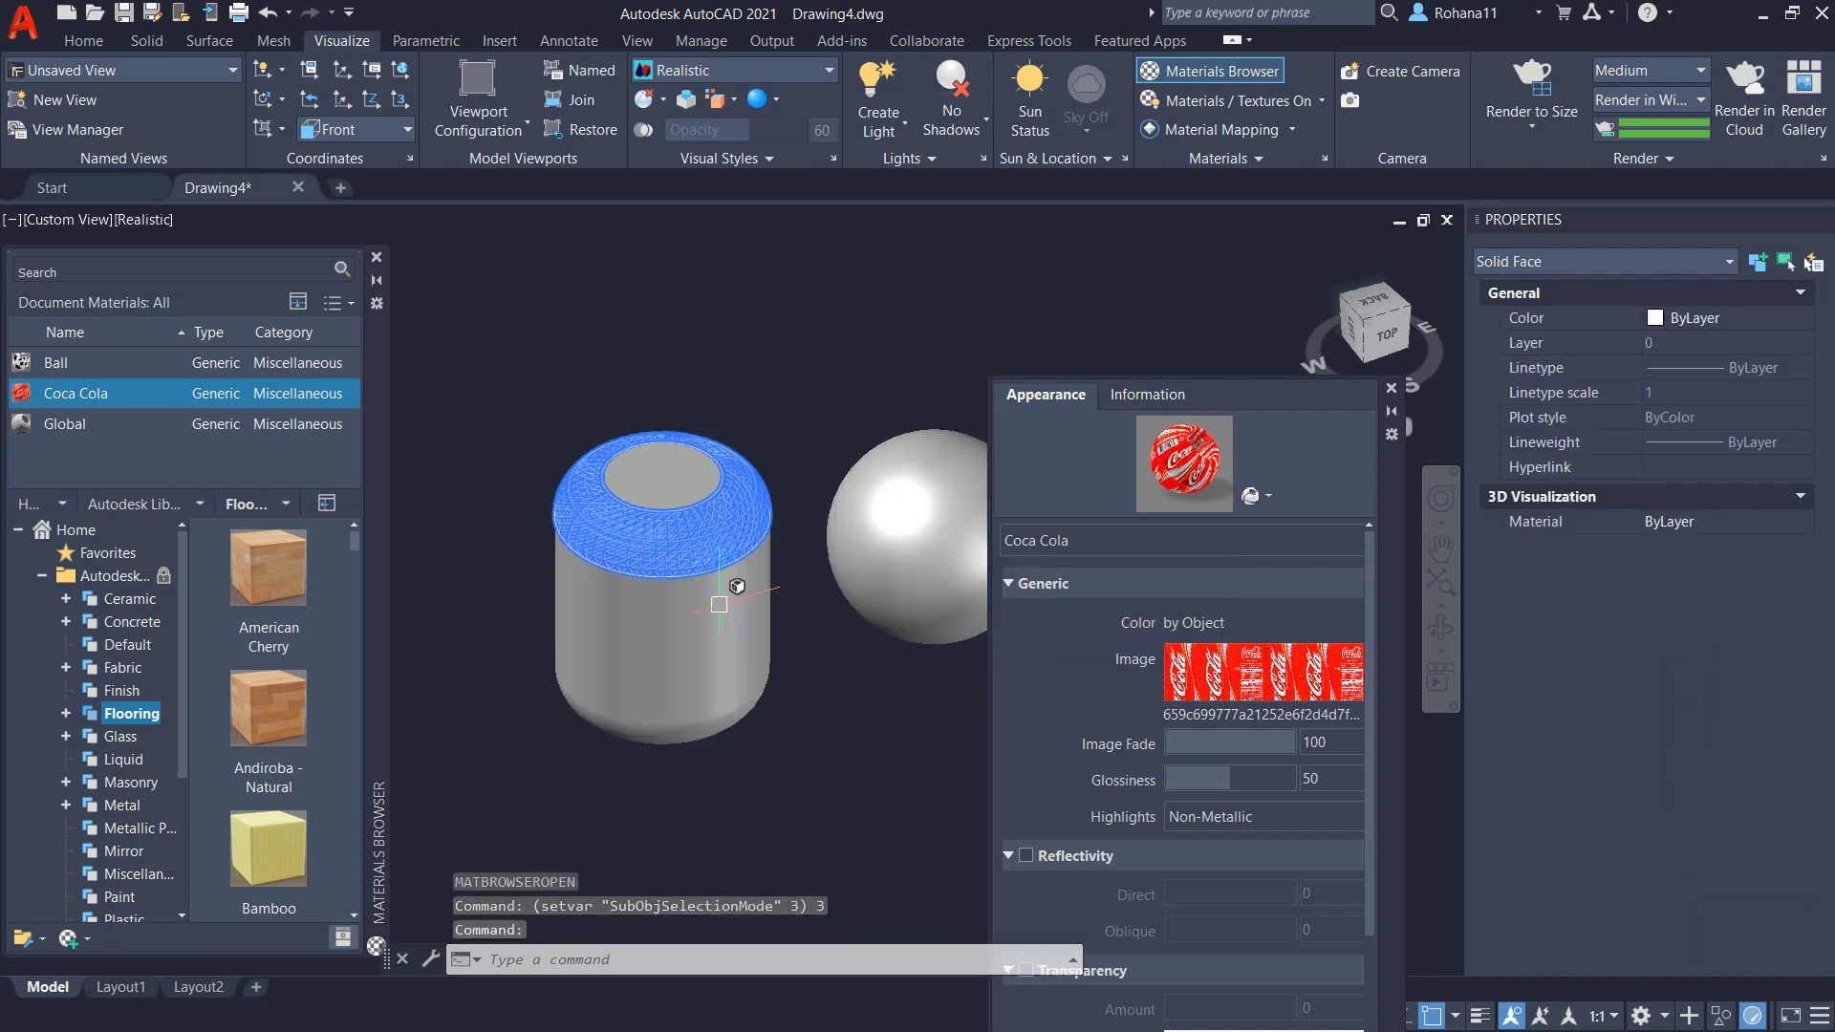
click(696, 635)
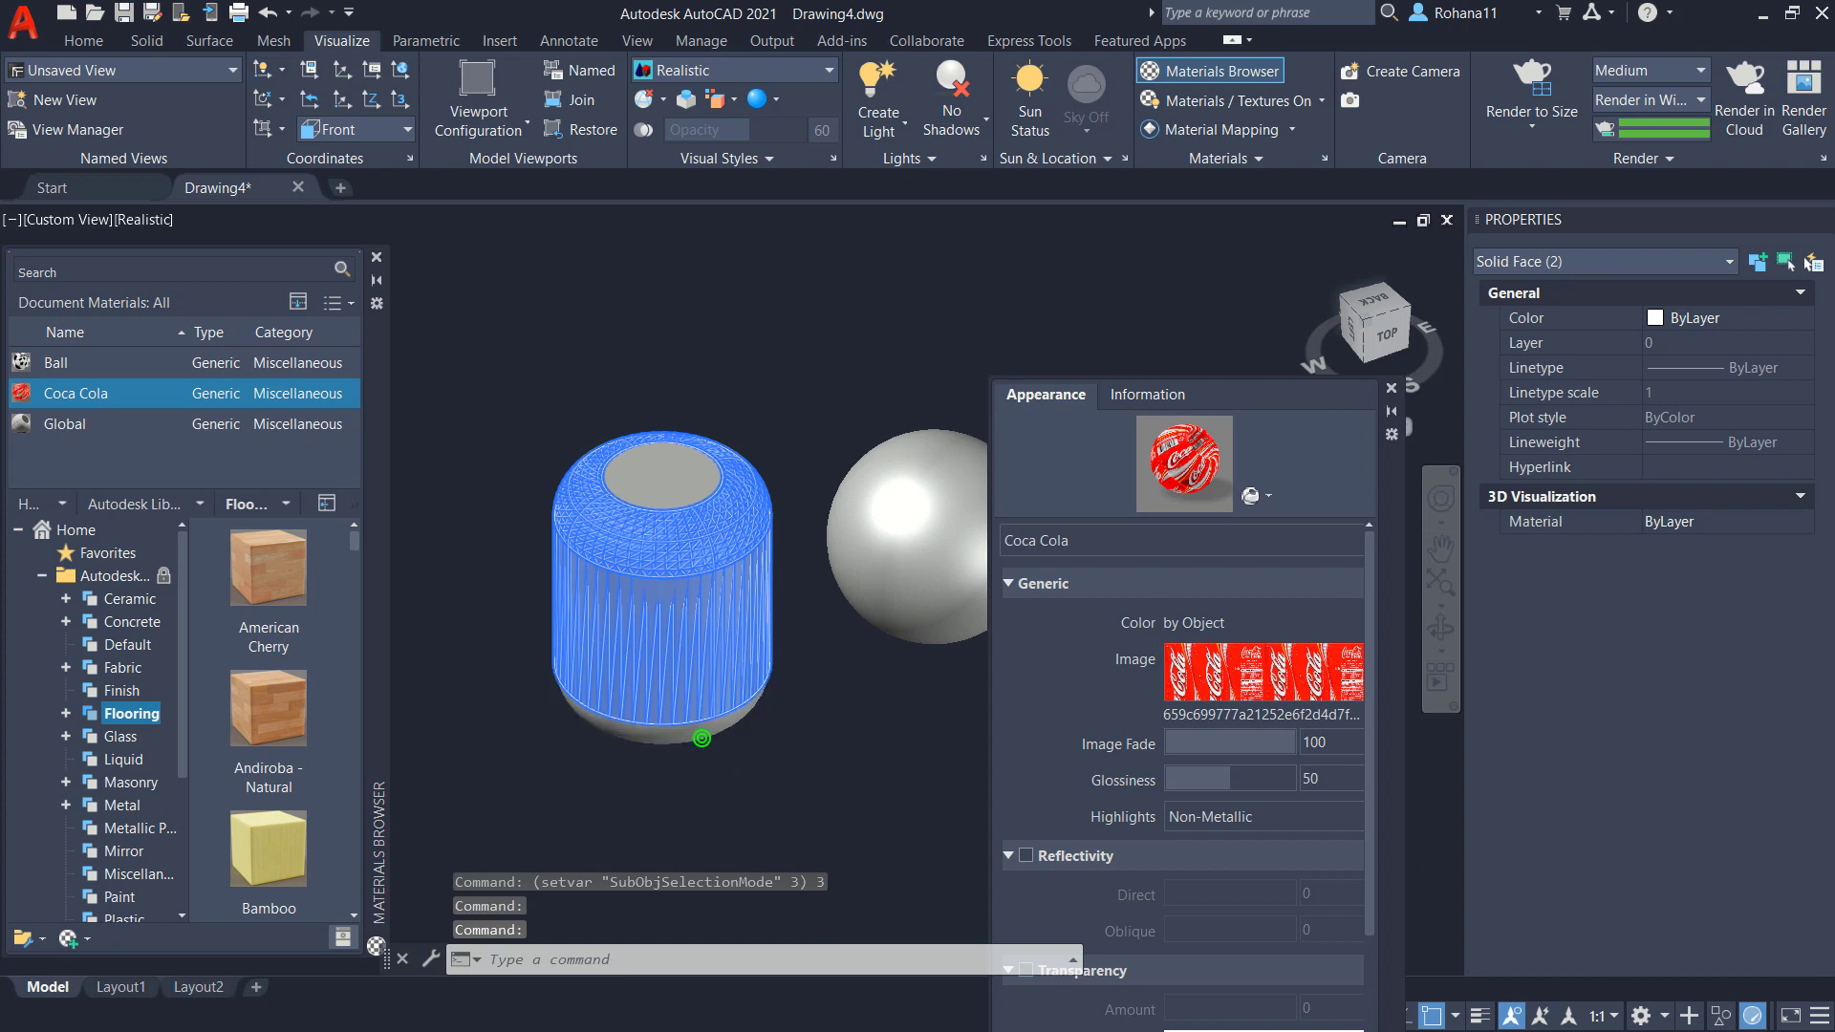
click(701, 736)
right_click(88, 388)
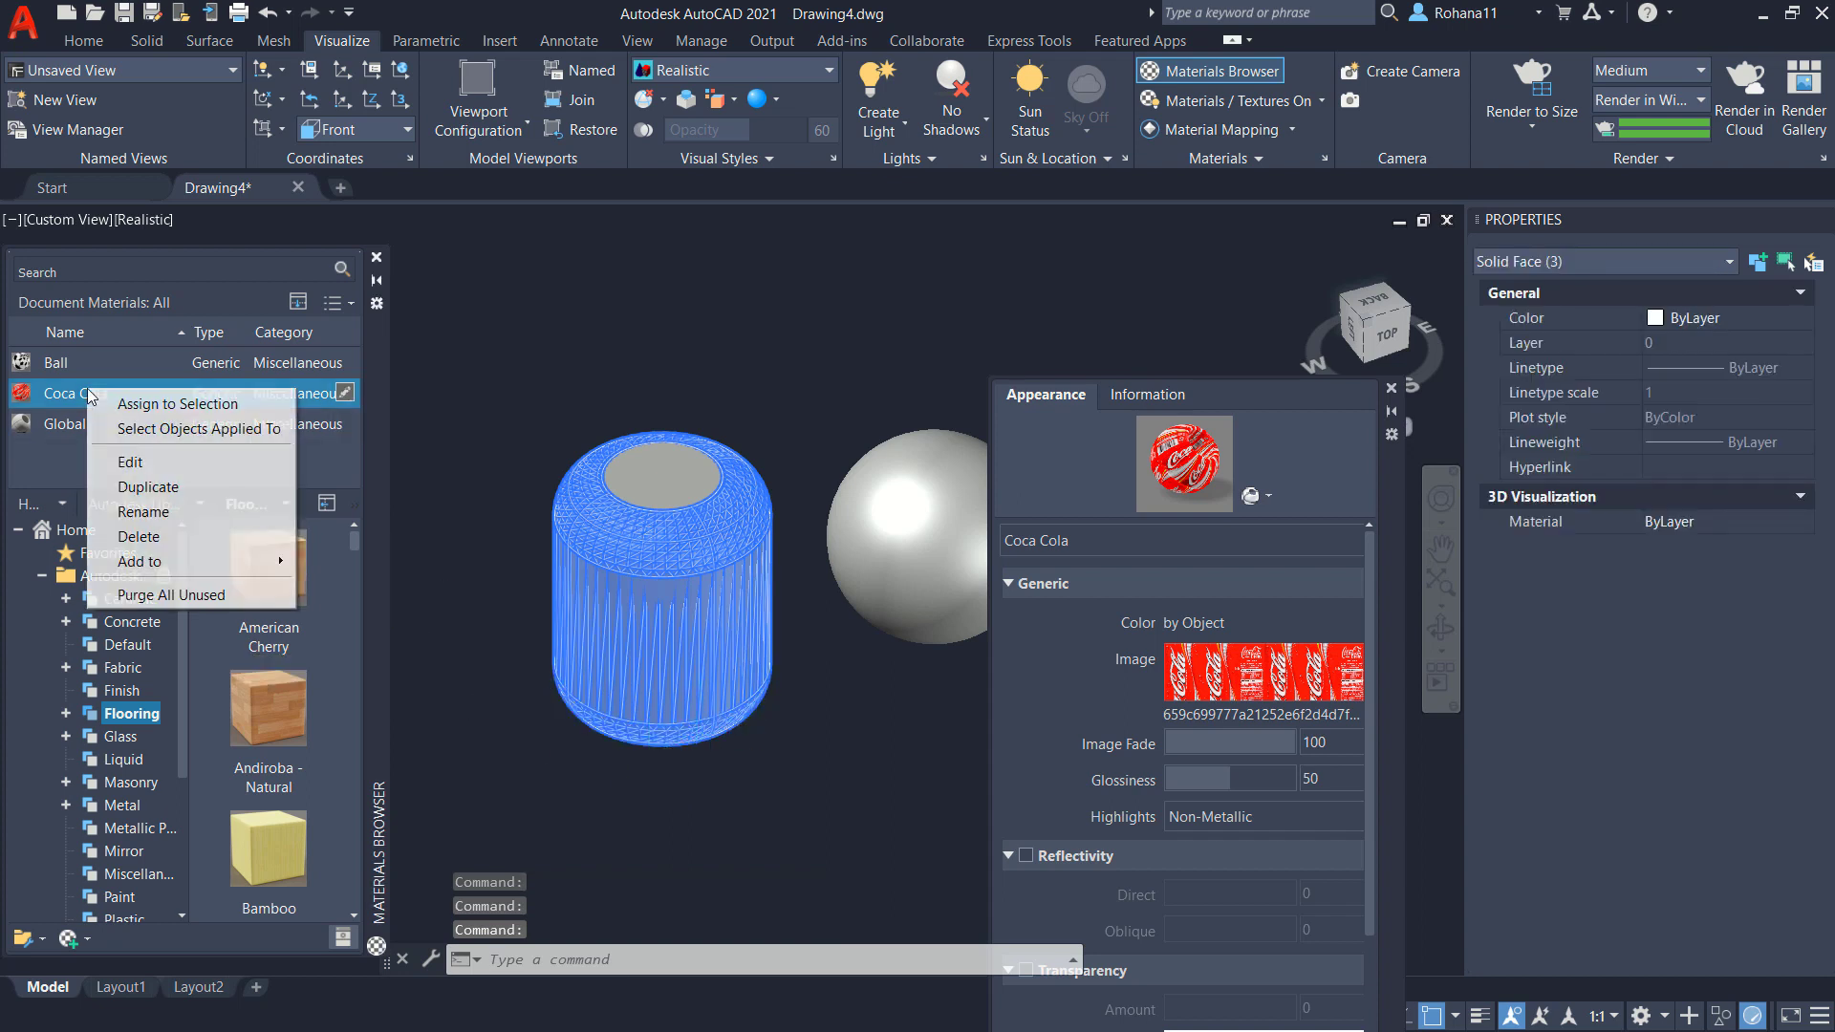
click(136, 404)
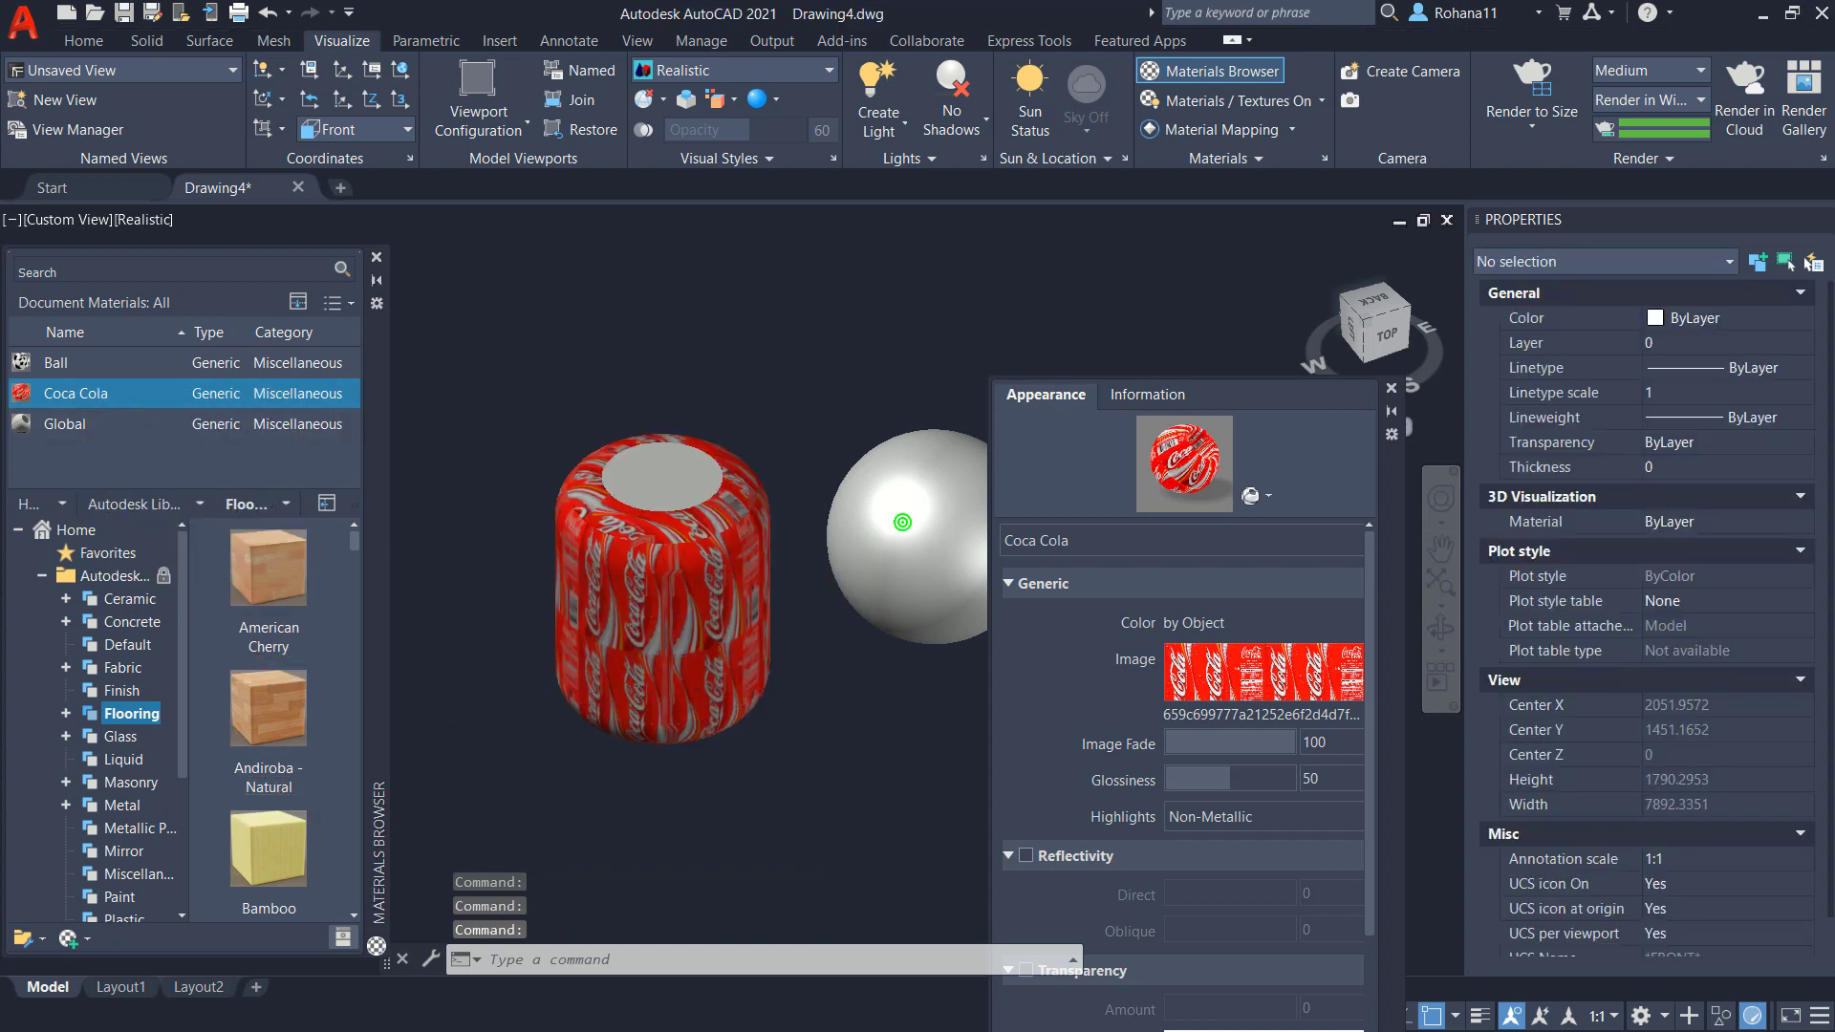
Assign the Ball material to the sphere.
click(922, 520)
right_click(88, 367)
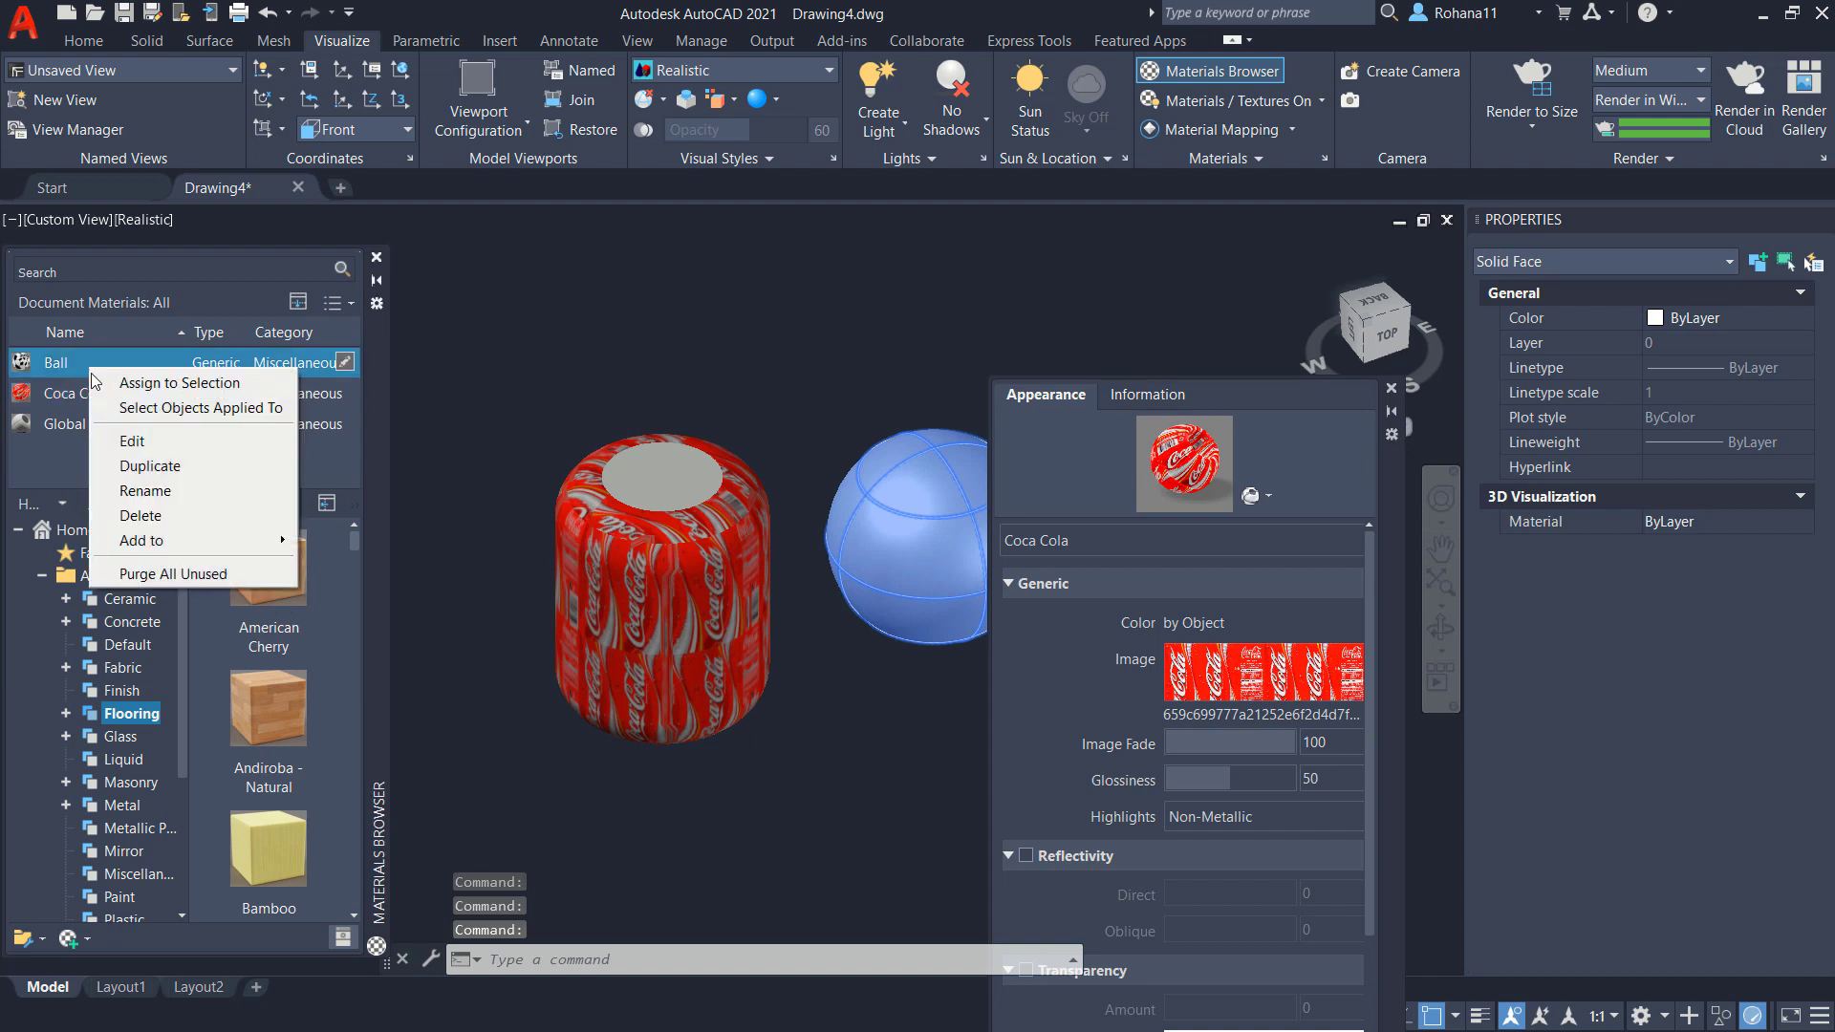
click(138, 380)
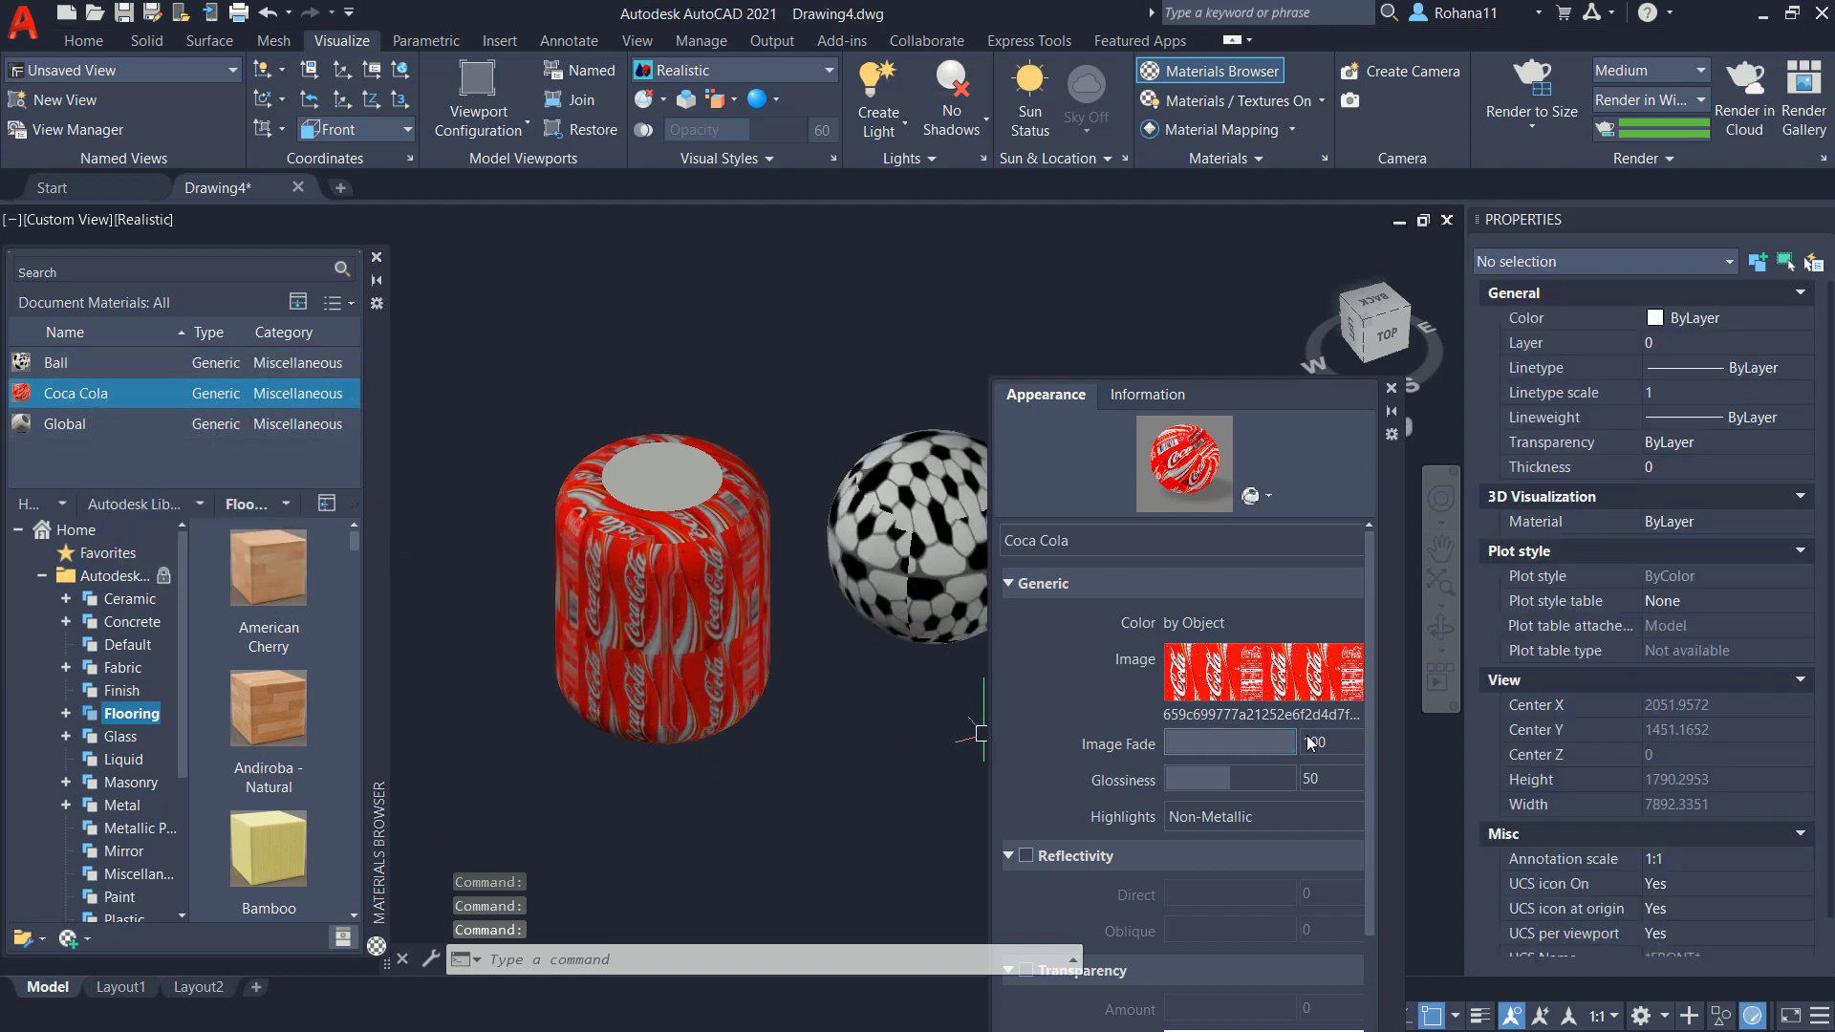
drag(1389, 724, 370, 808)
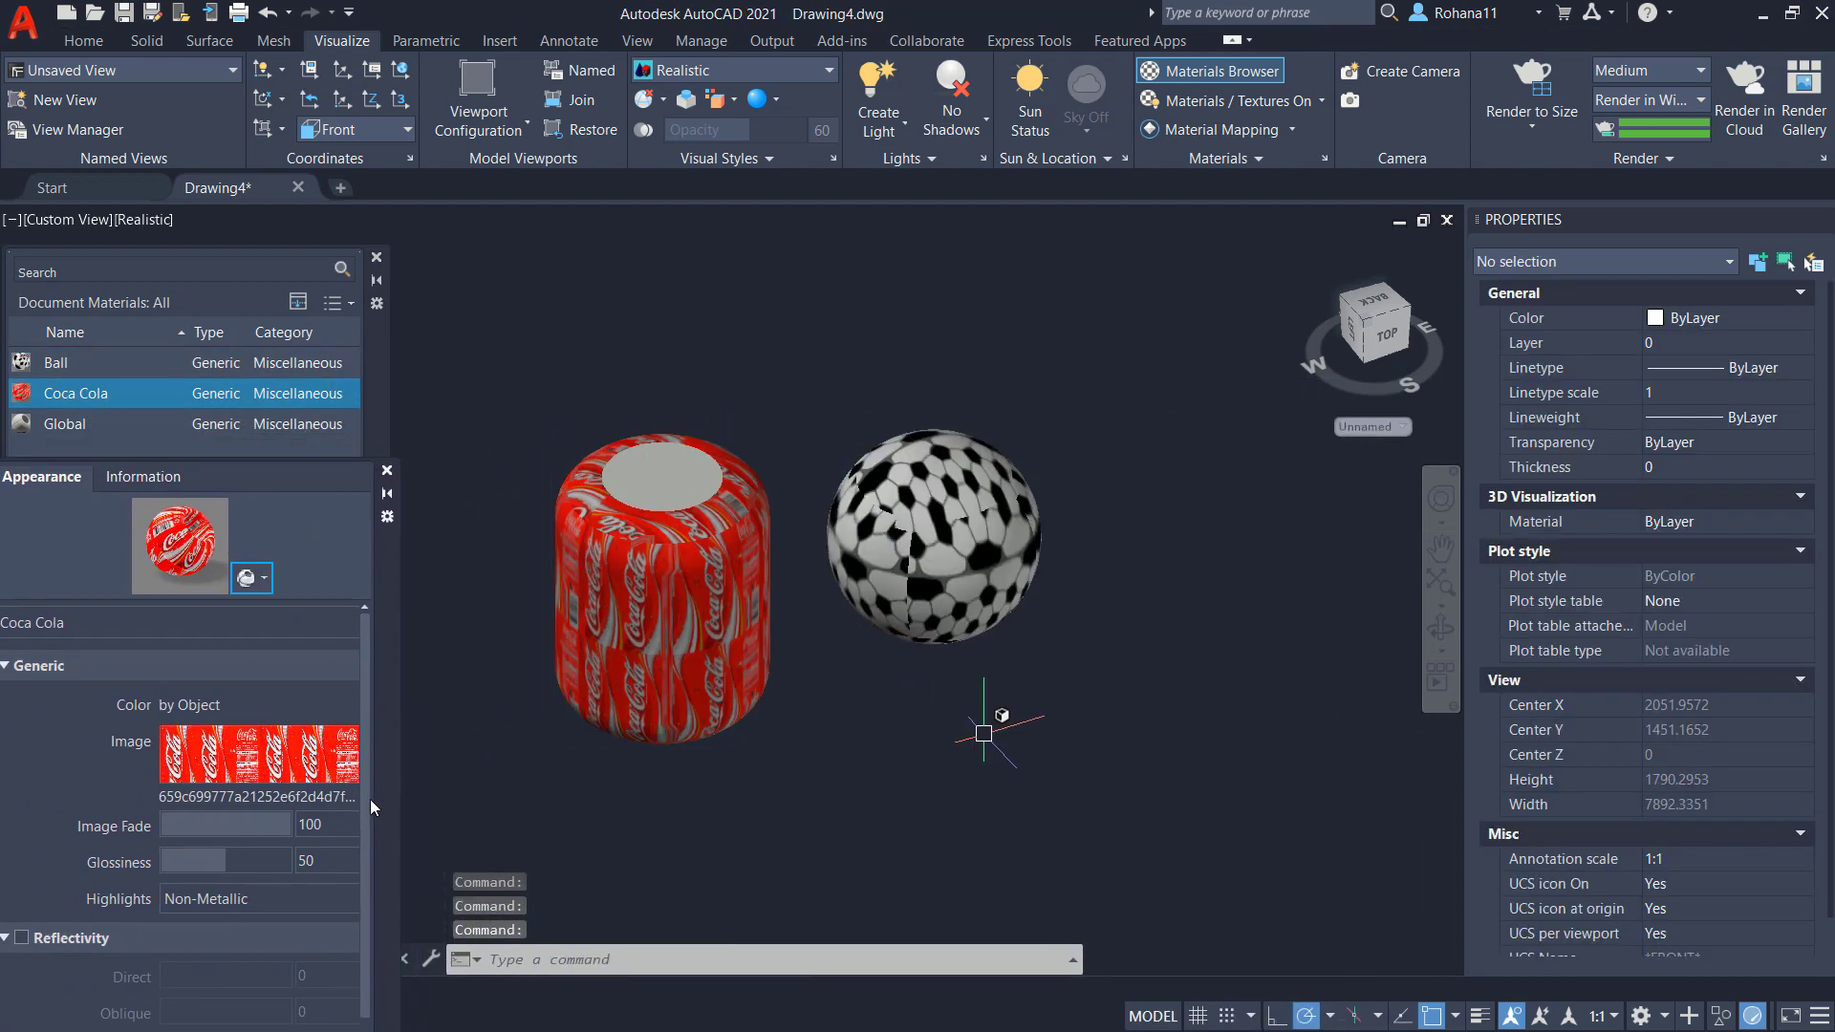
Set the Coca Cola texture's horizontal and vertical repeat to None and sample width 1.
click(236, 747)
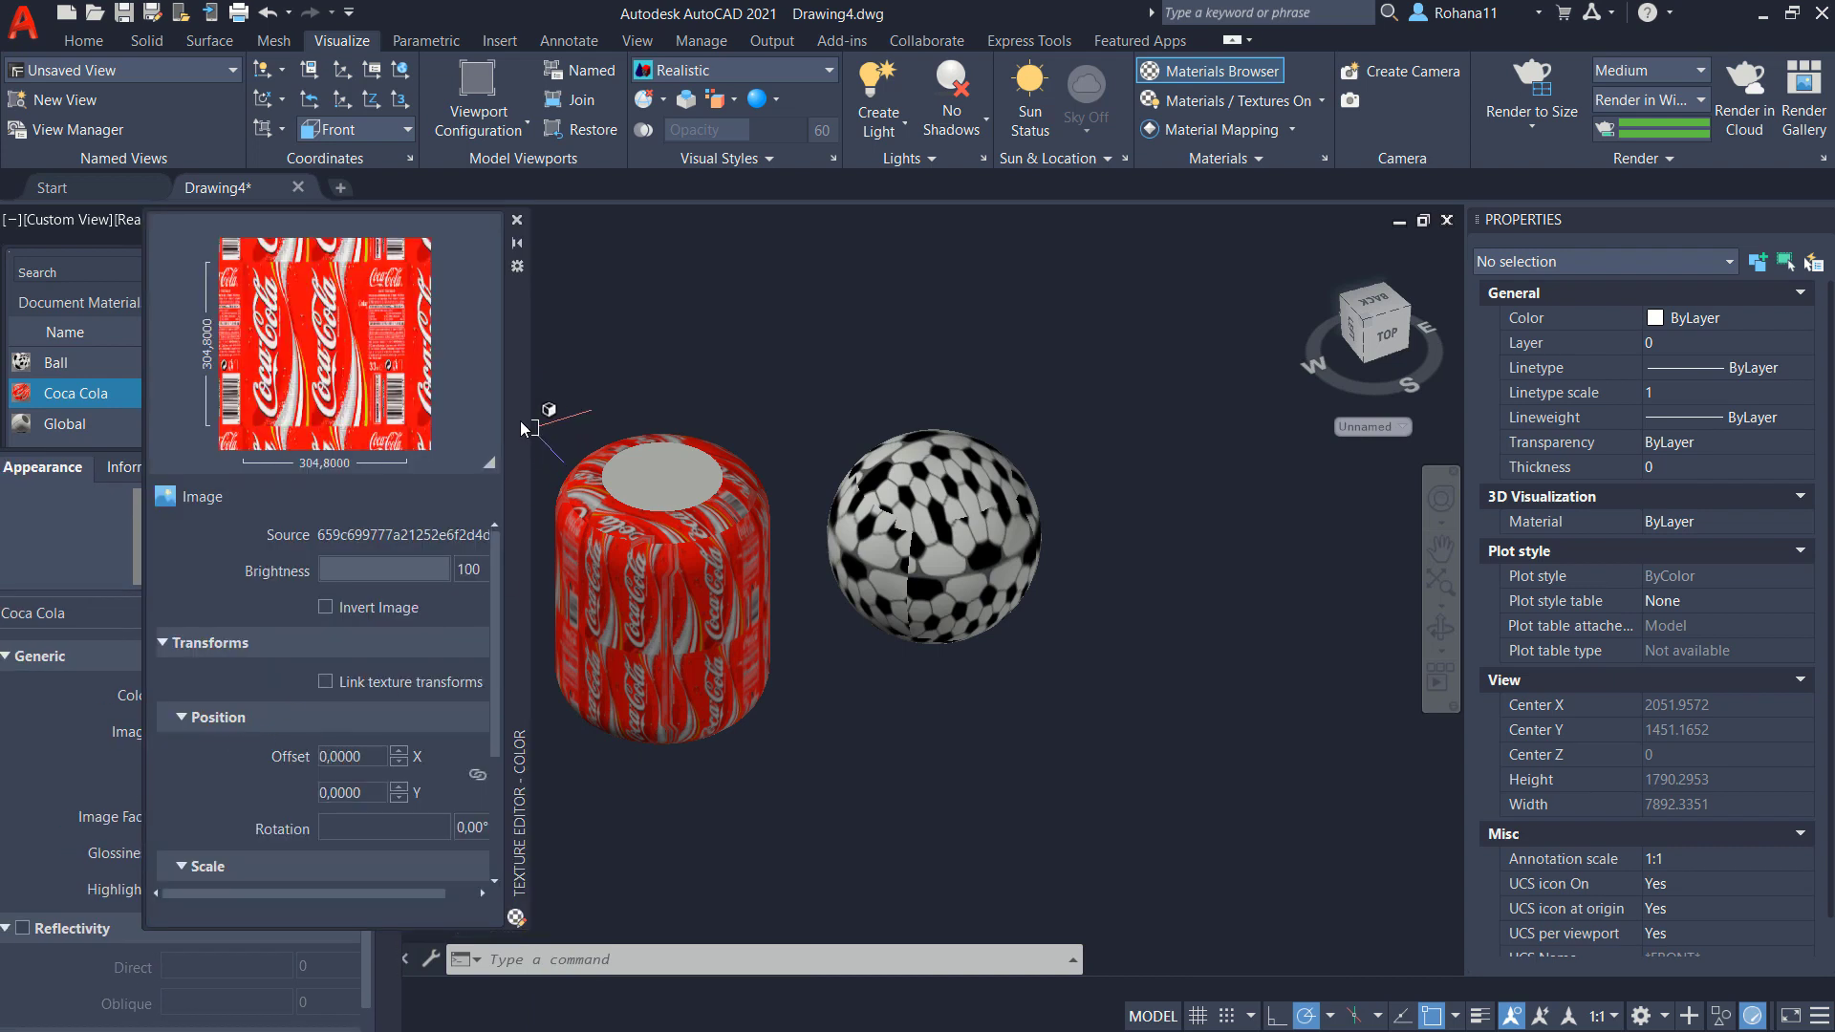
drag(520, 420, 504, 462)
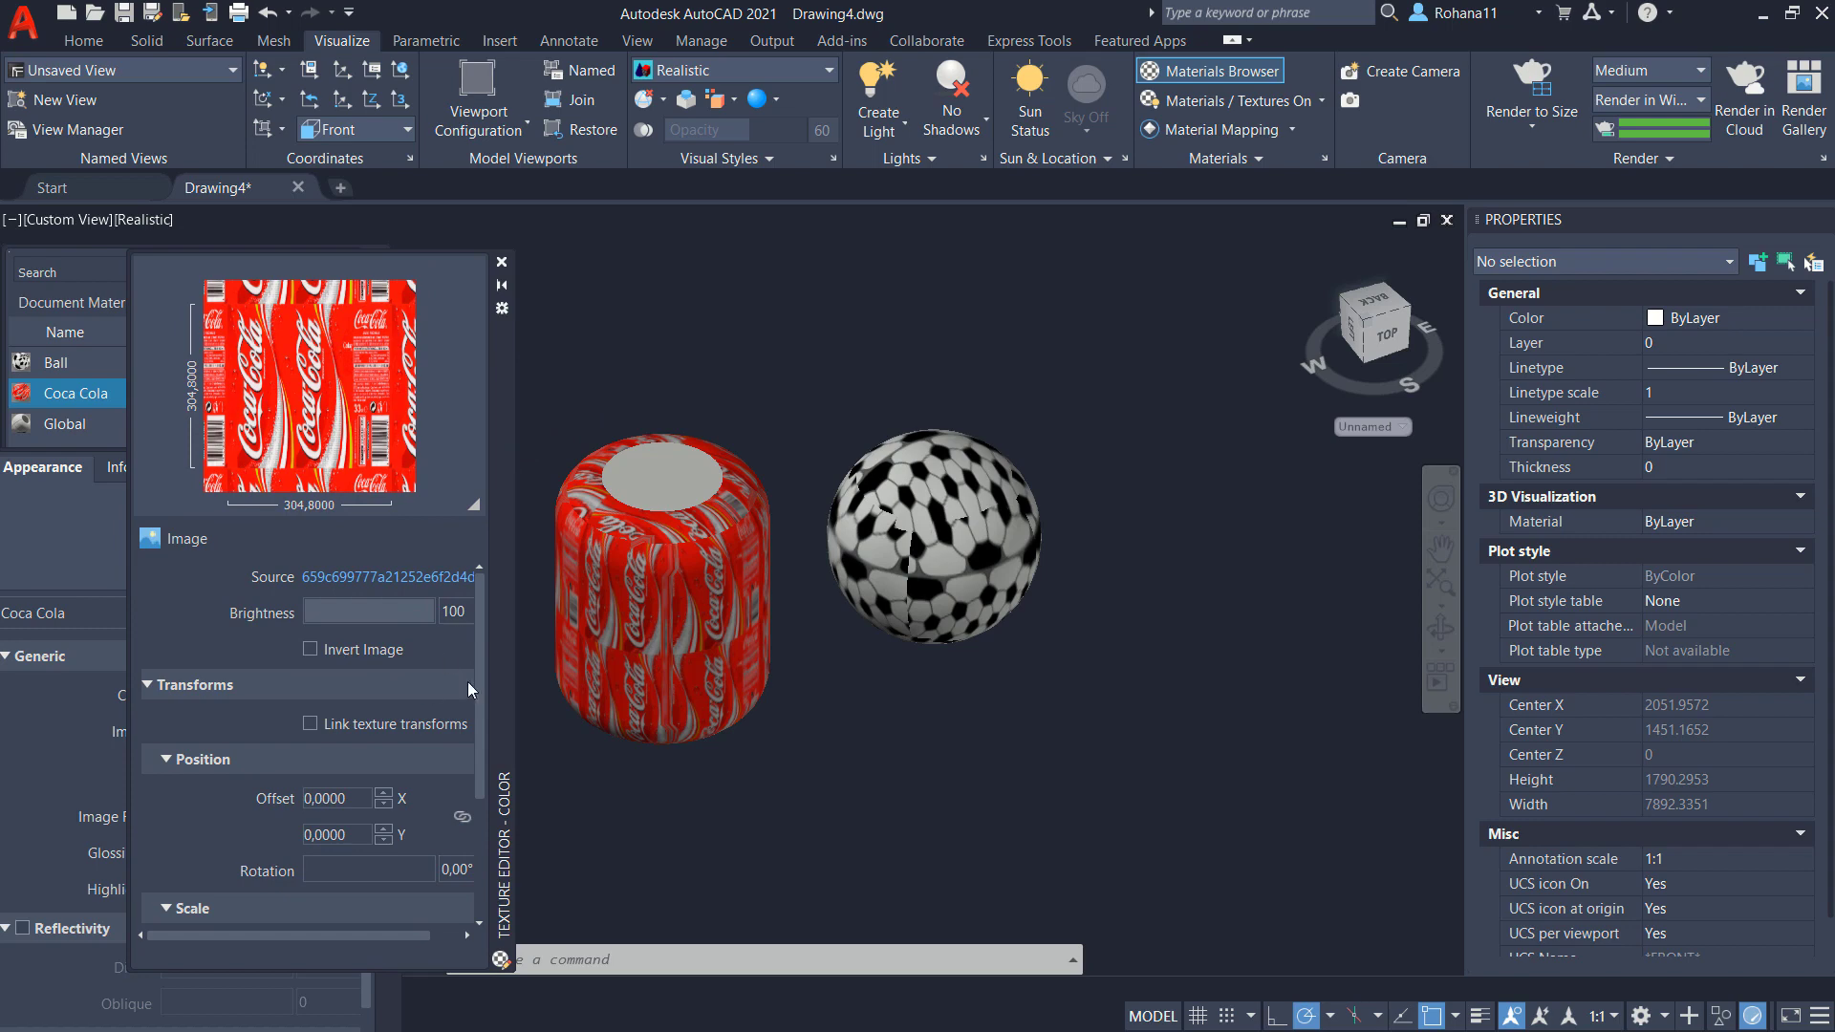
drag(479, 663, 485, 804)
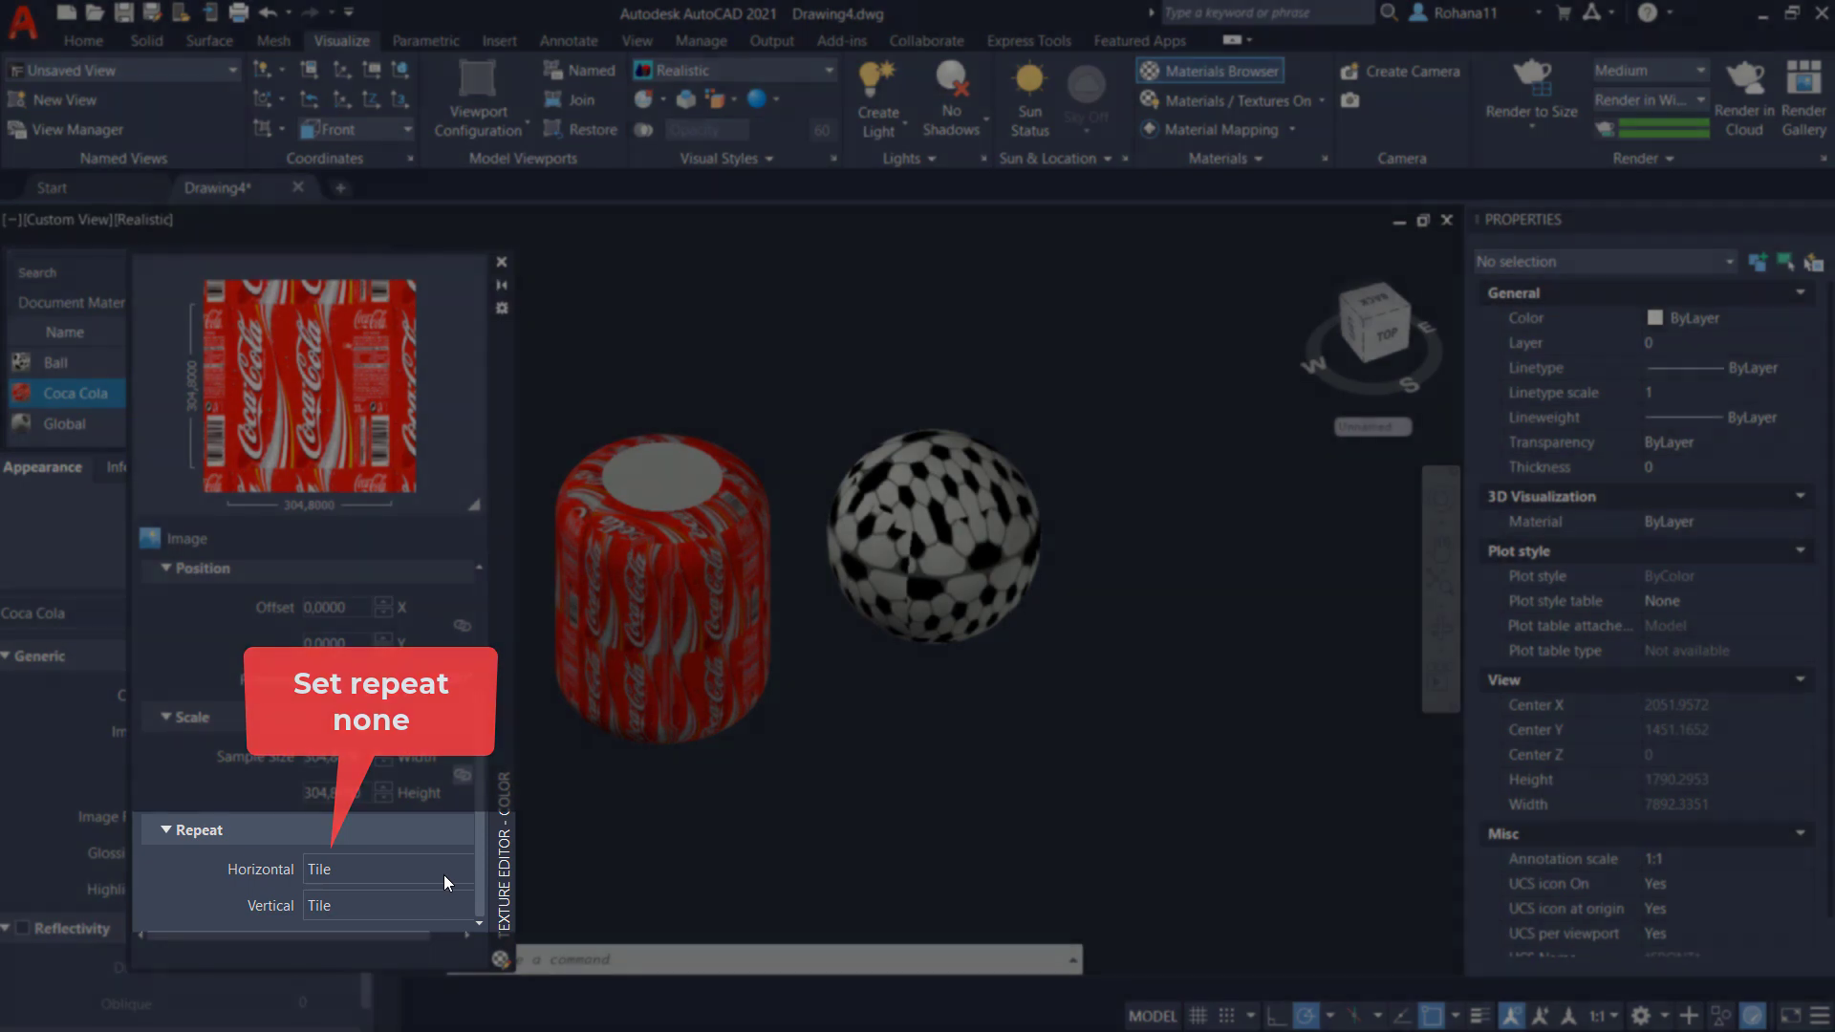
click(353, 871)
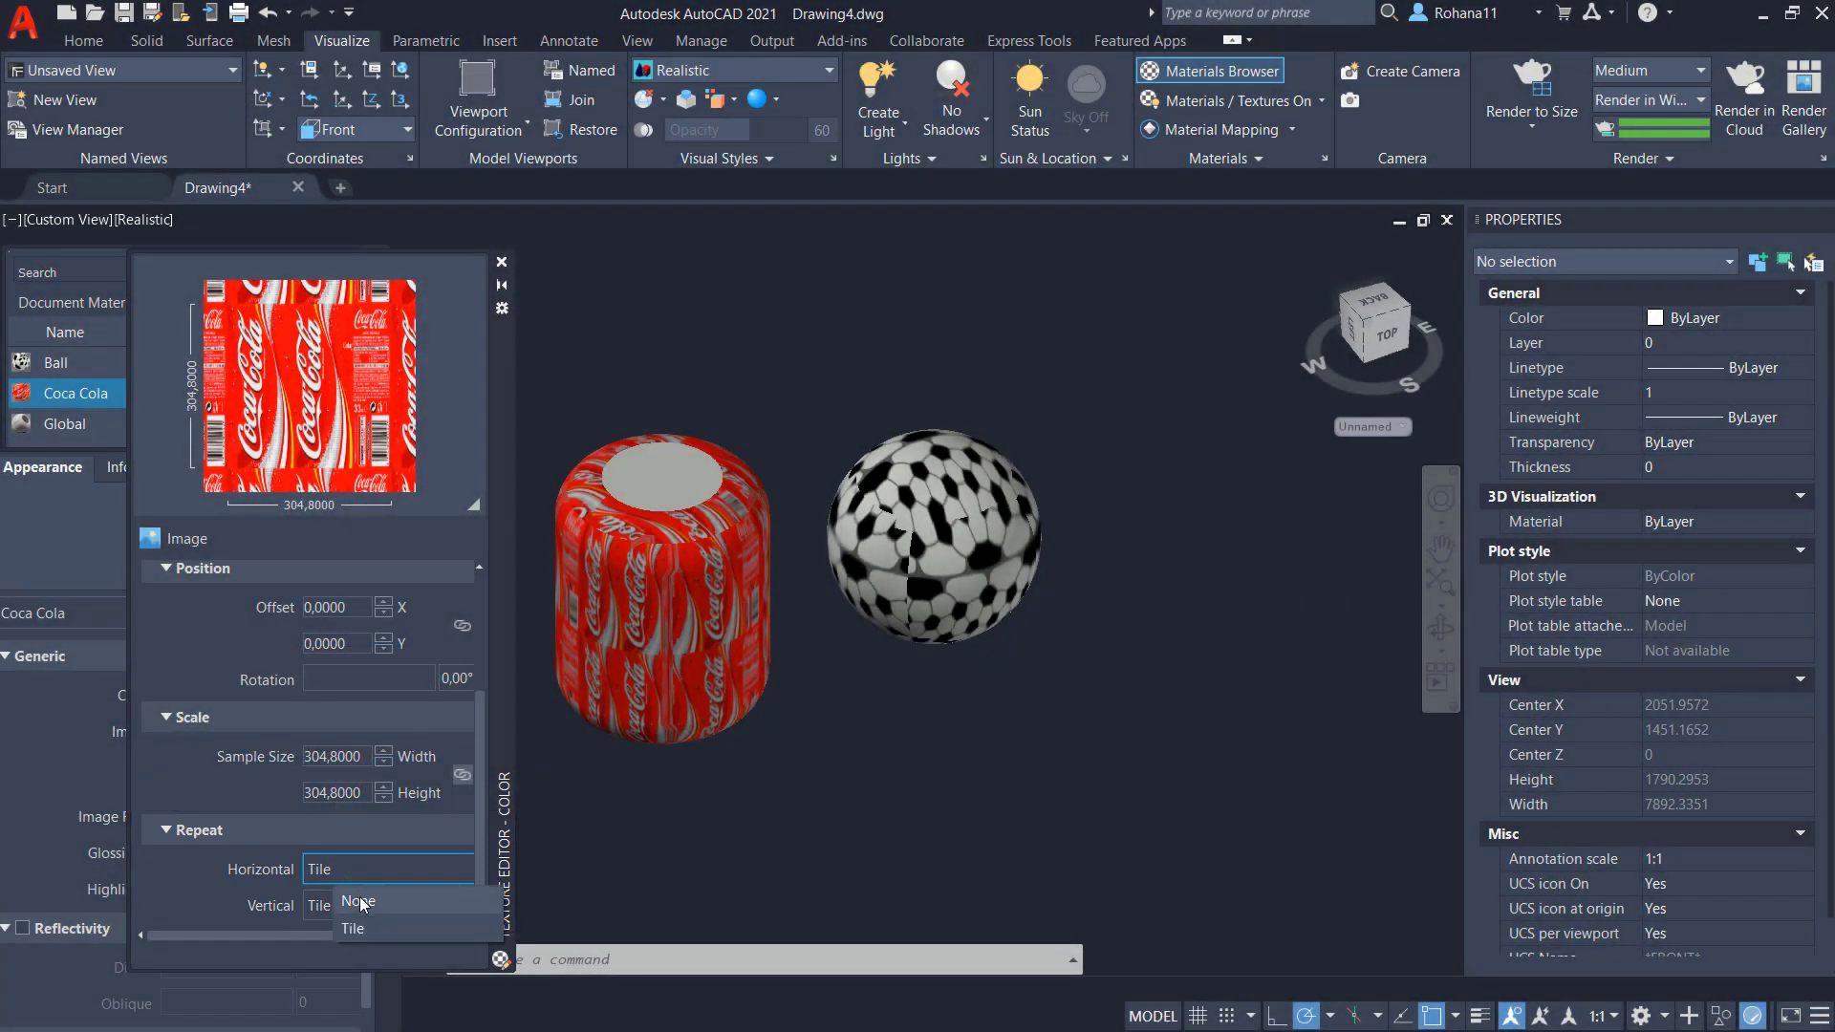
click(360, 900)
click(345, 908)
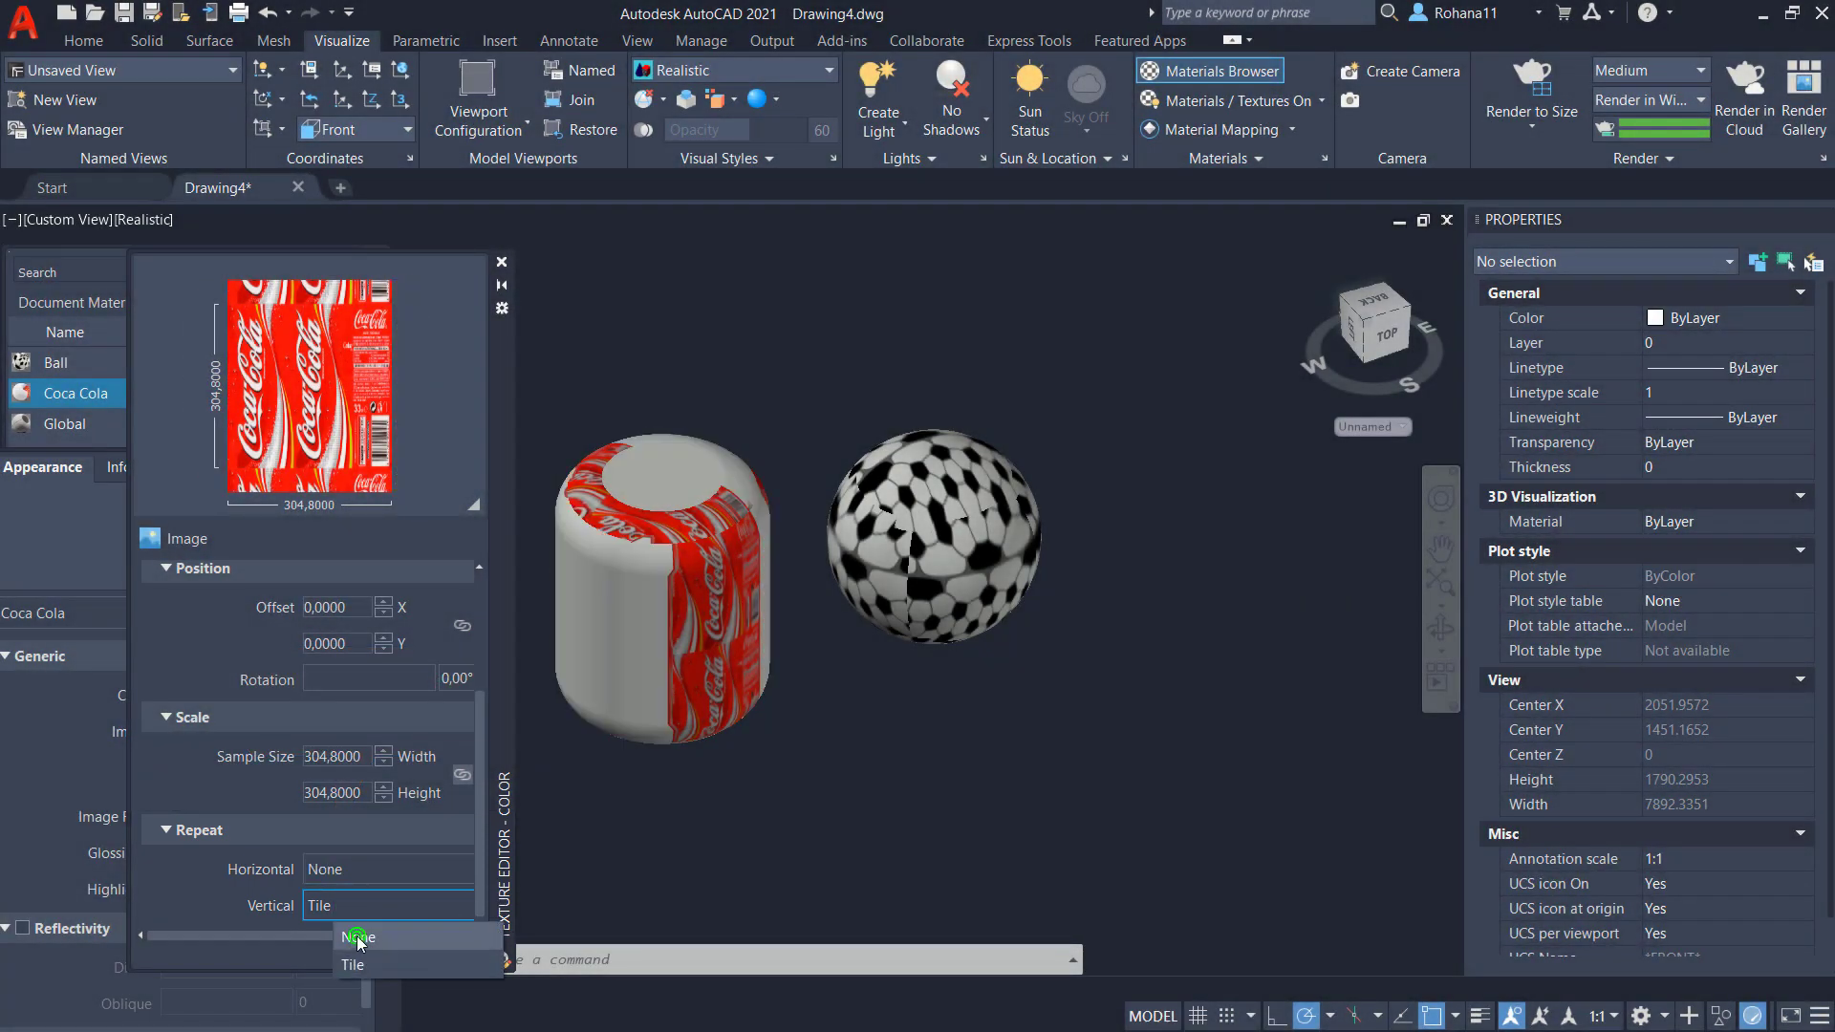
click(358, 925)
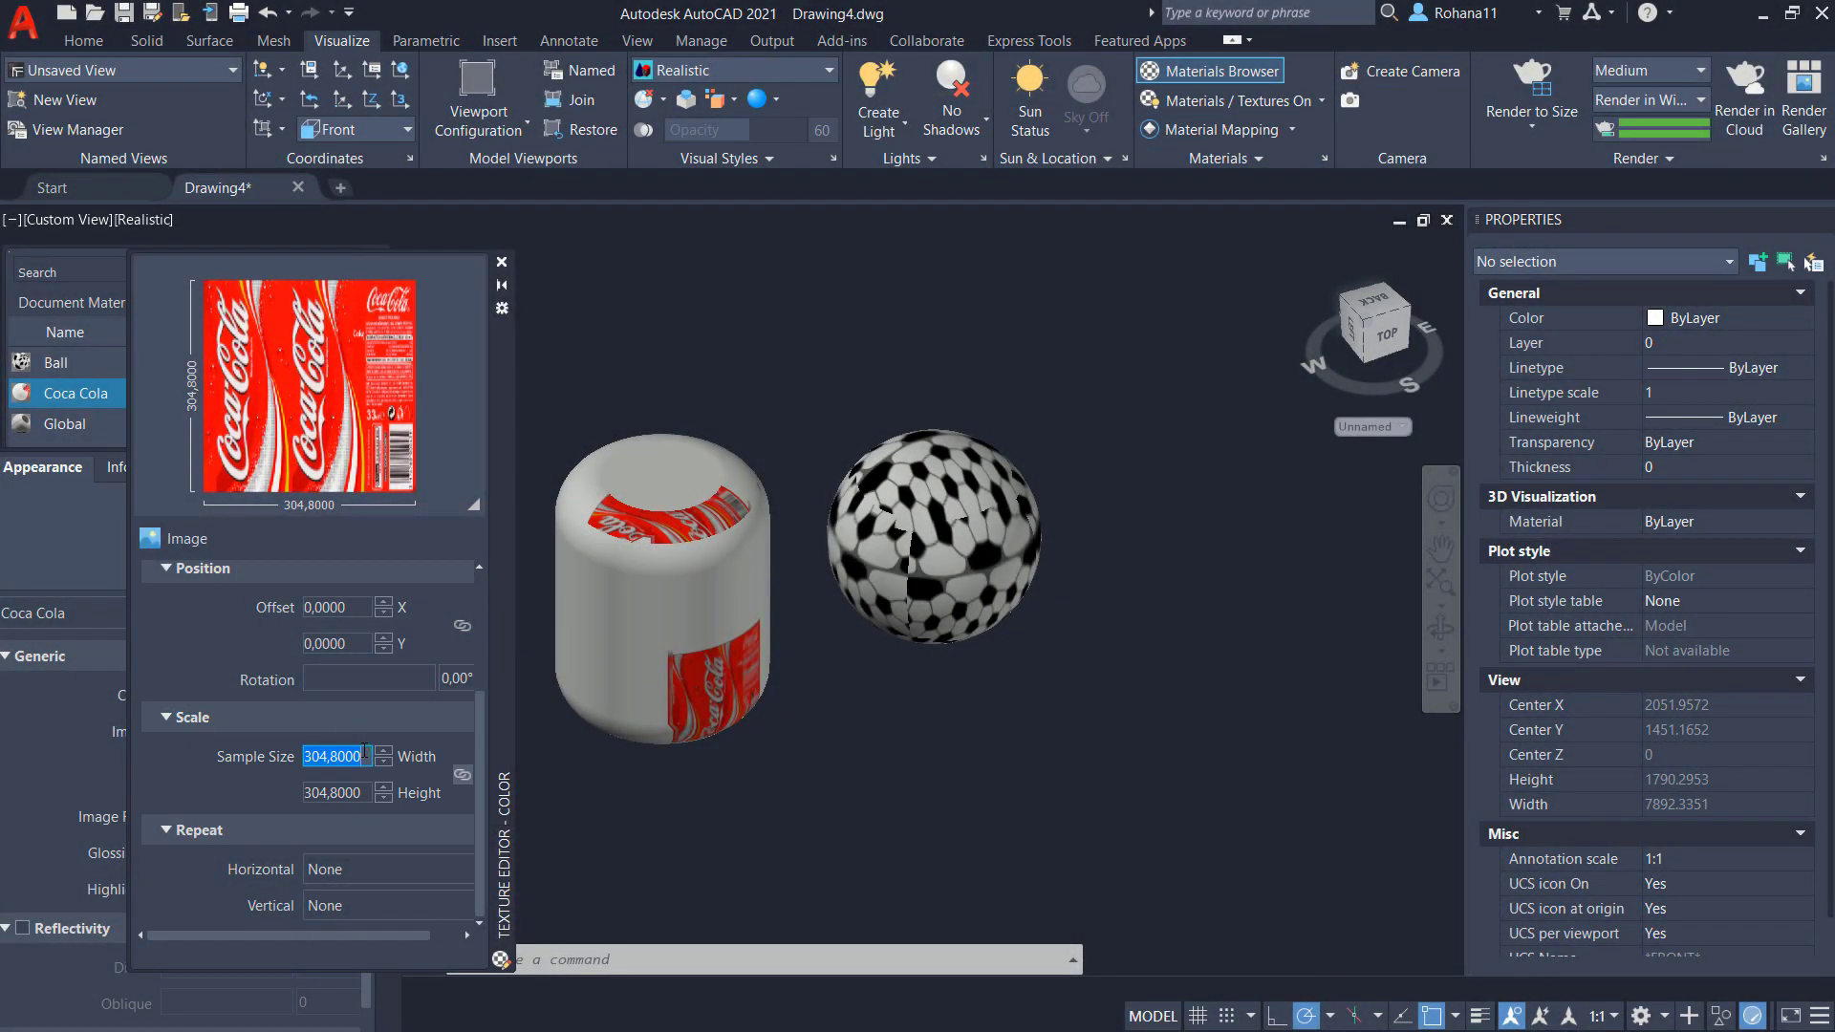
click(335, 756)
text(1)
key(Return)
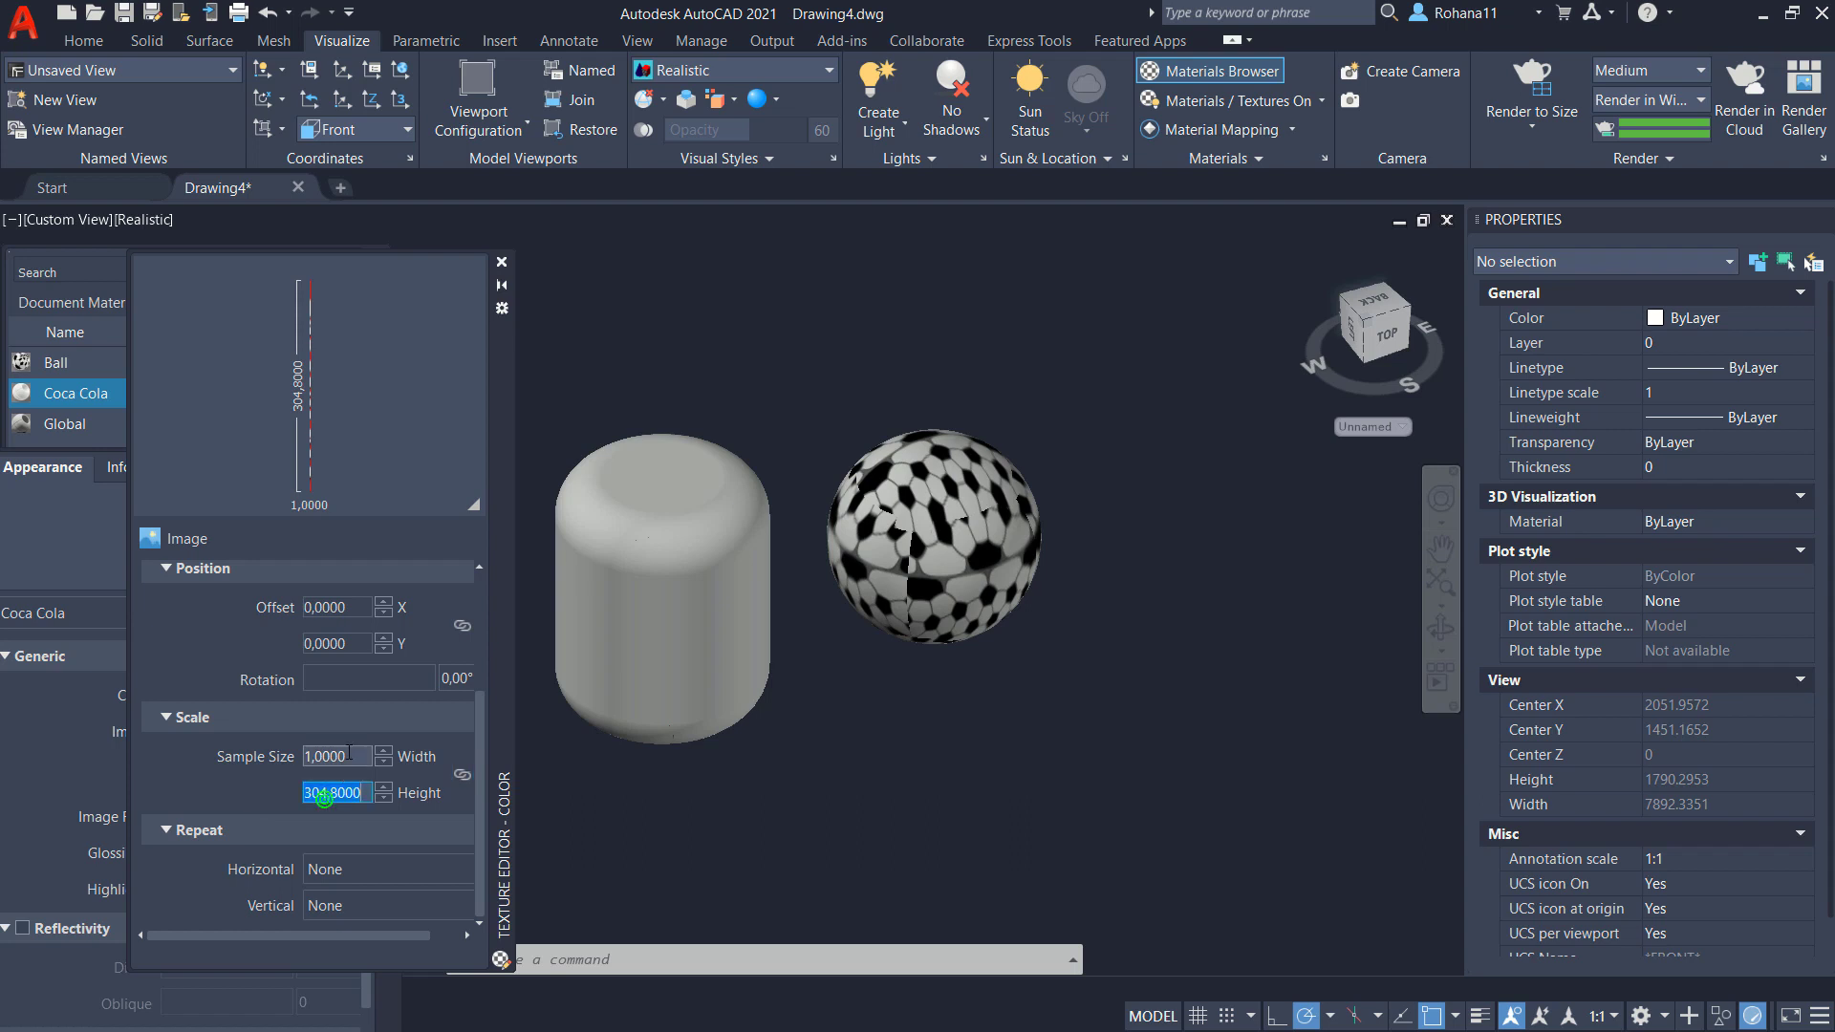
Apply and accept cylindrical mapping on the can's side, top and bottom faces.
ctrl+click(677, 626)
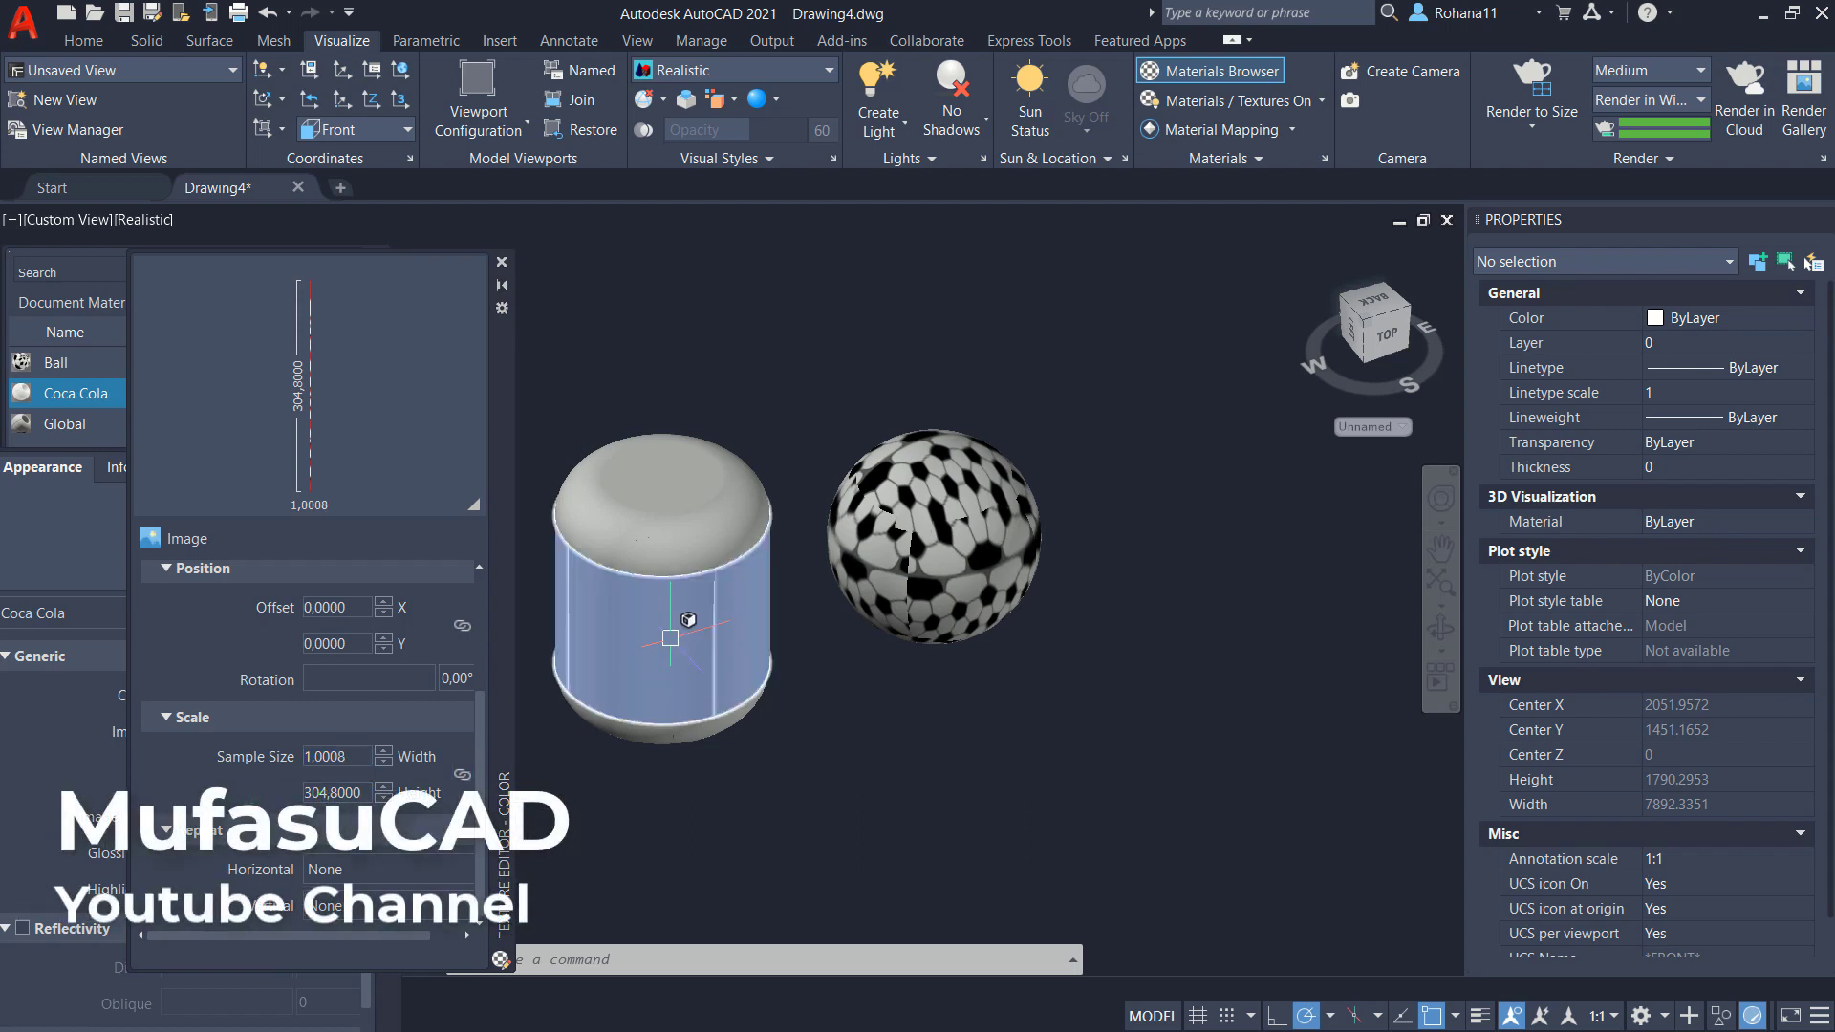
ctrl+click(734, 527)
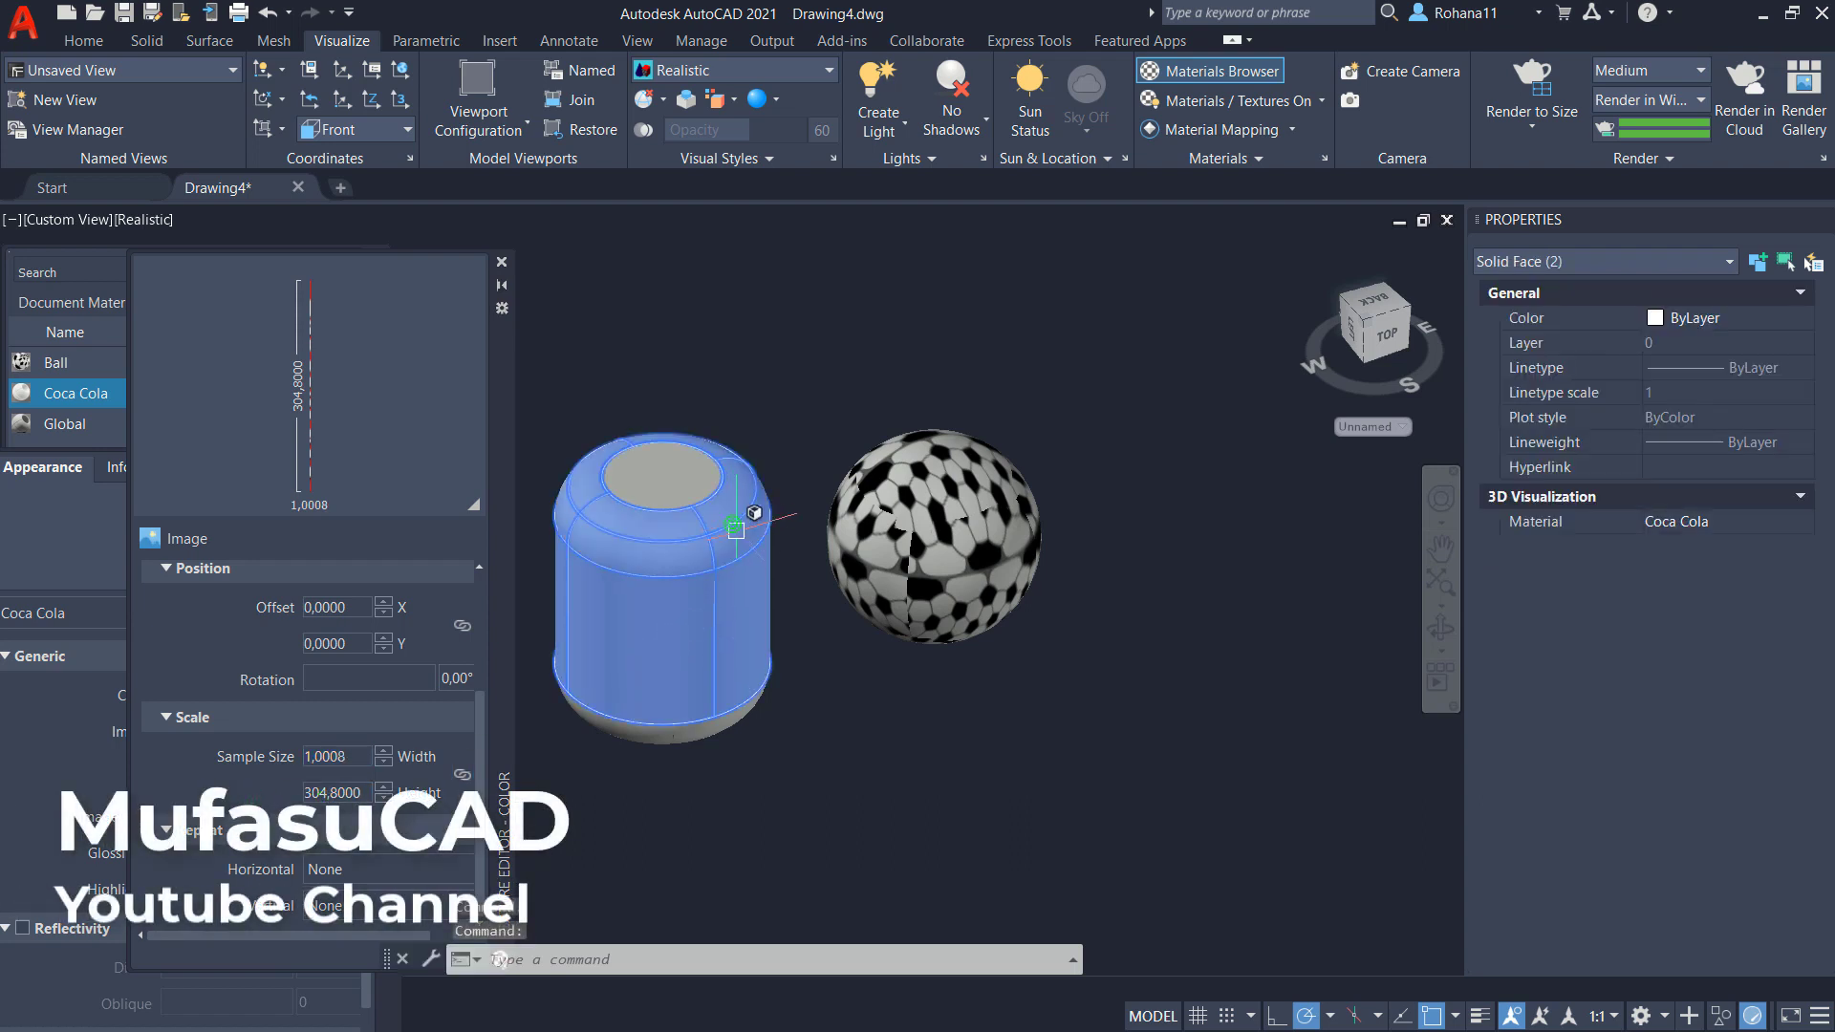
ctrl+click(704, 734)
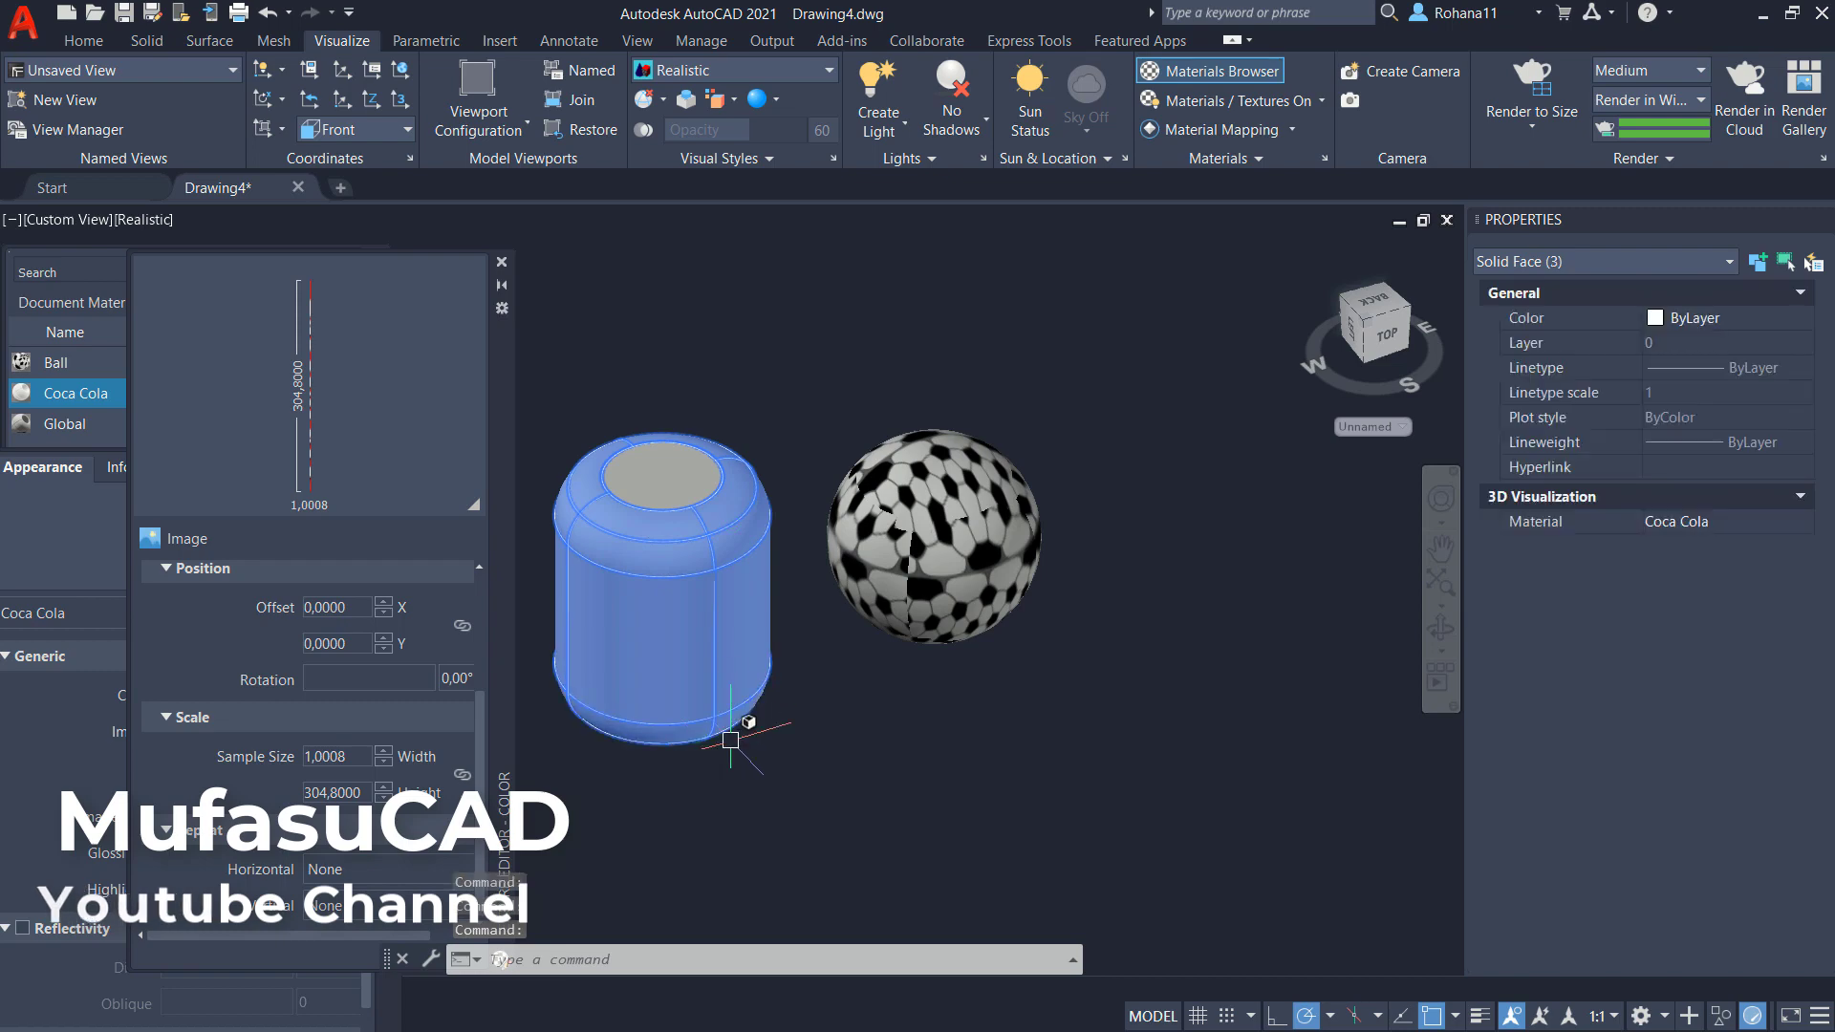
click(1292, 129)
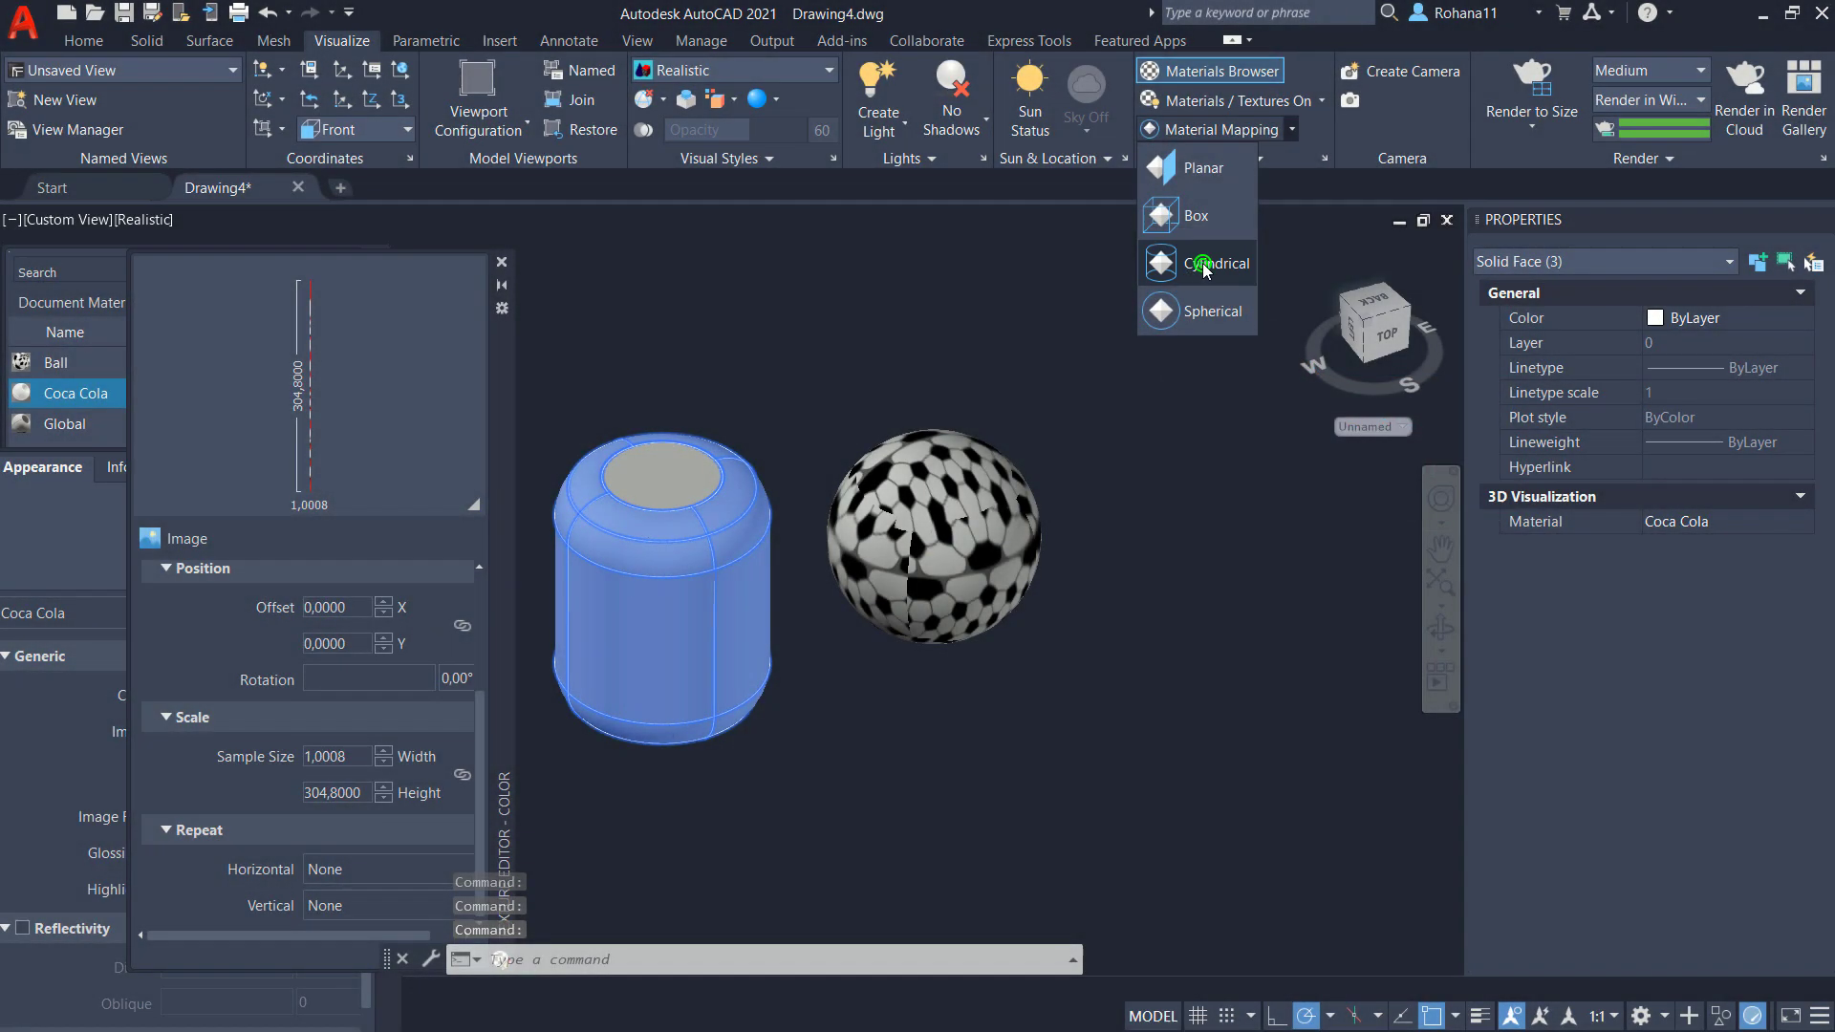
click(1202, 268)
middle_drag(836, 697, 1036, 664)
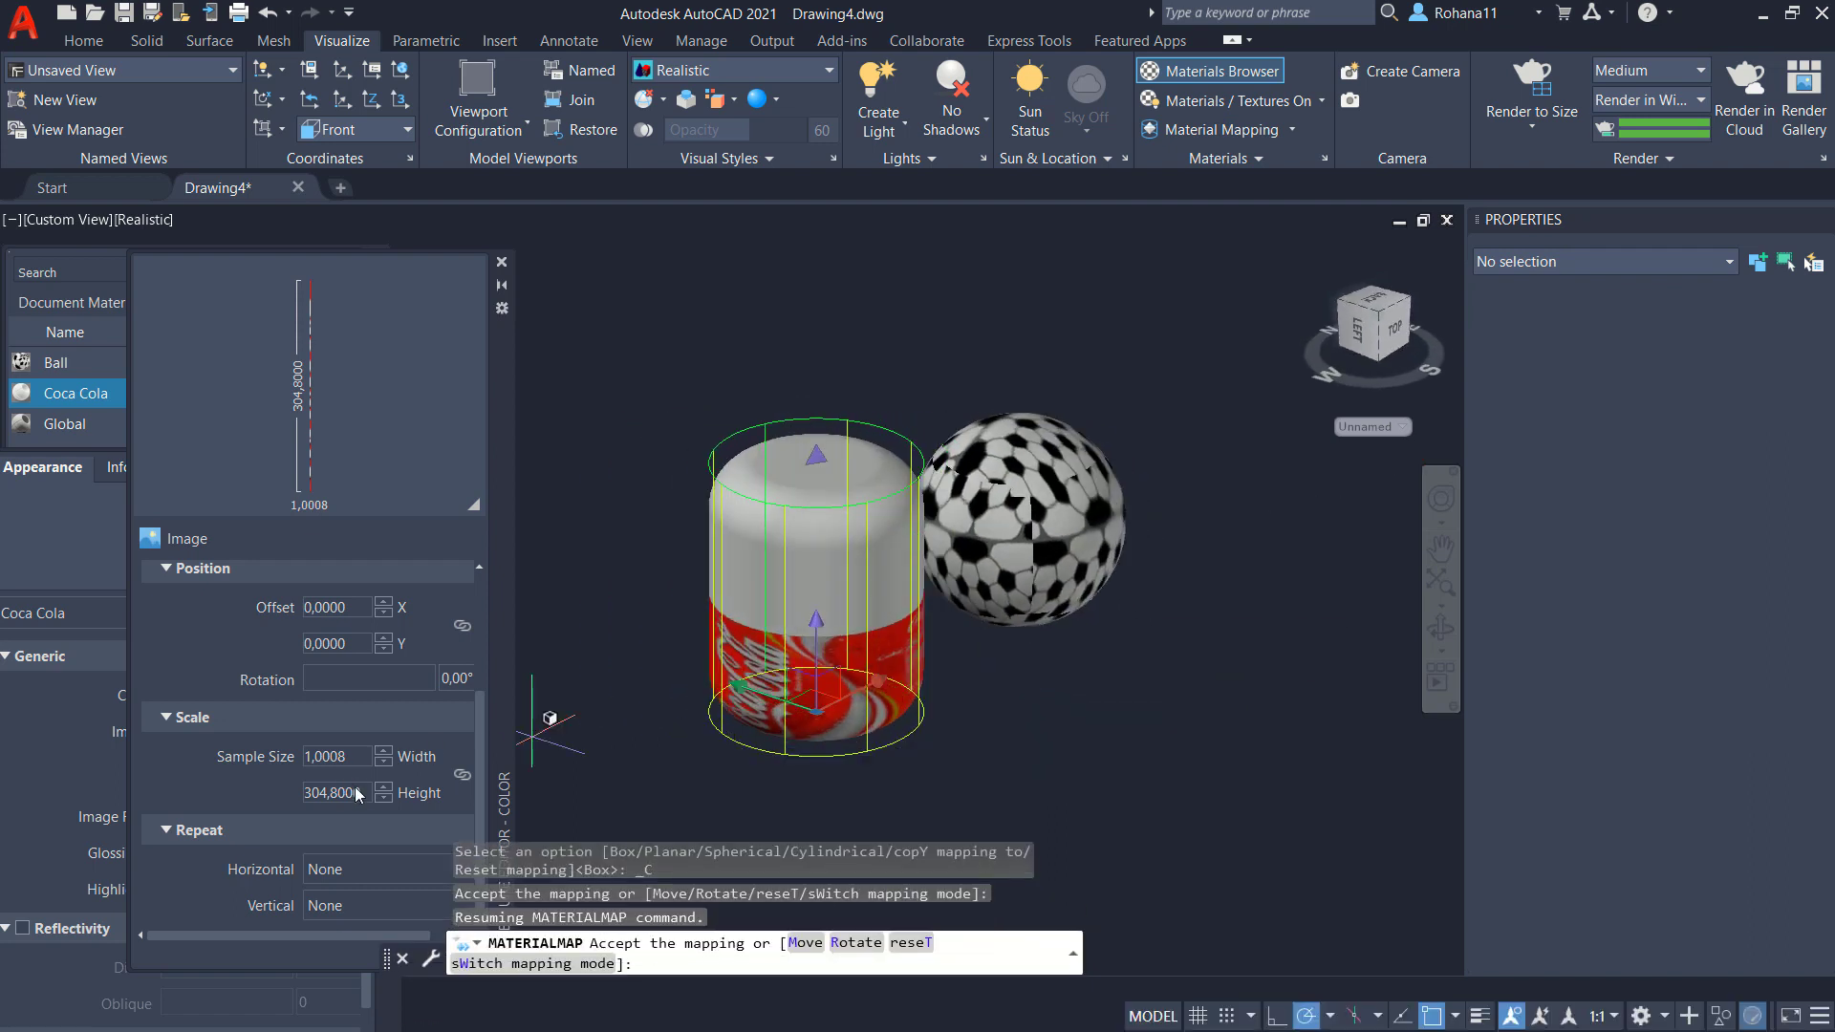
key(Return)
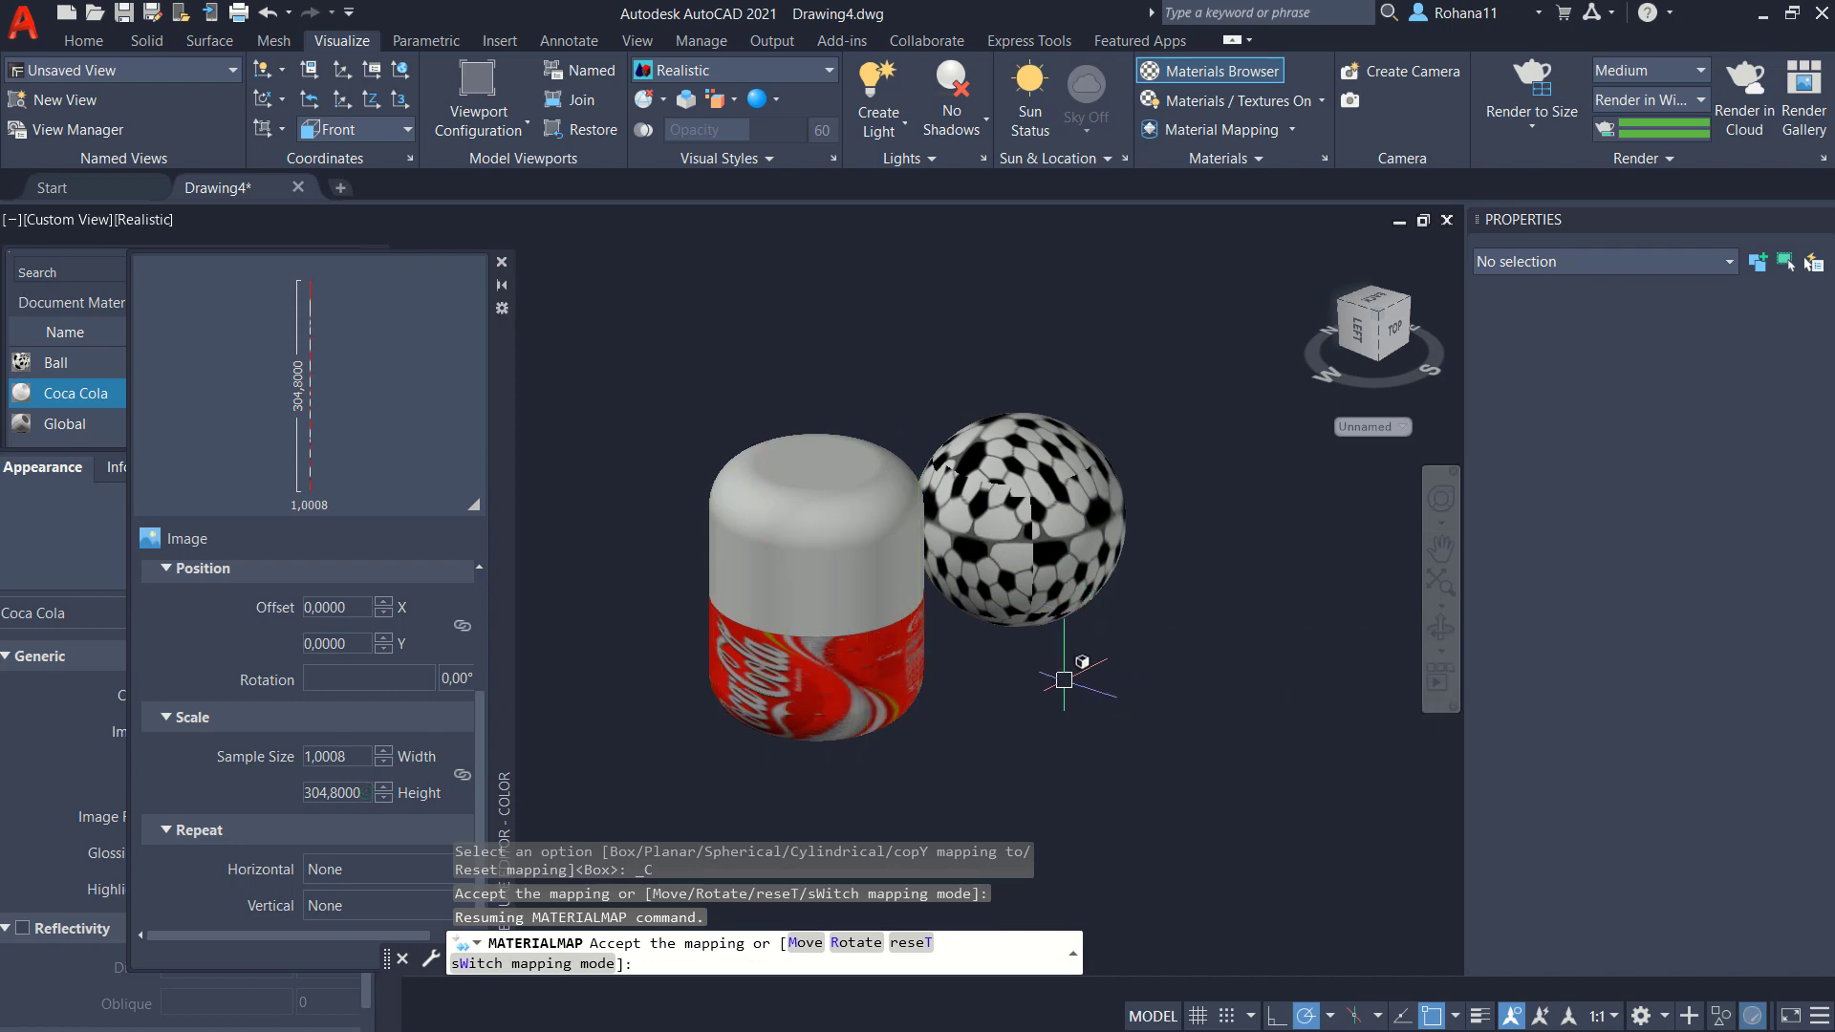
click(370, 795)
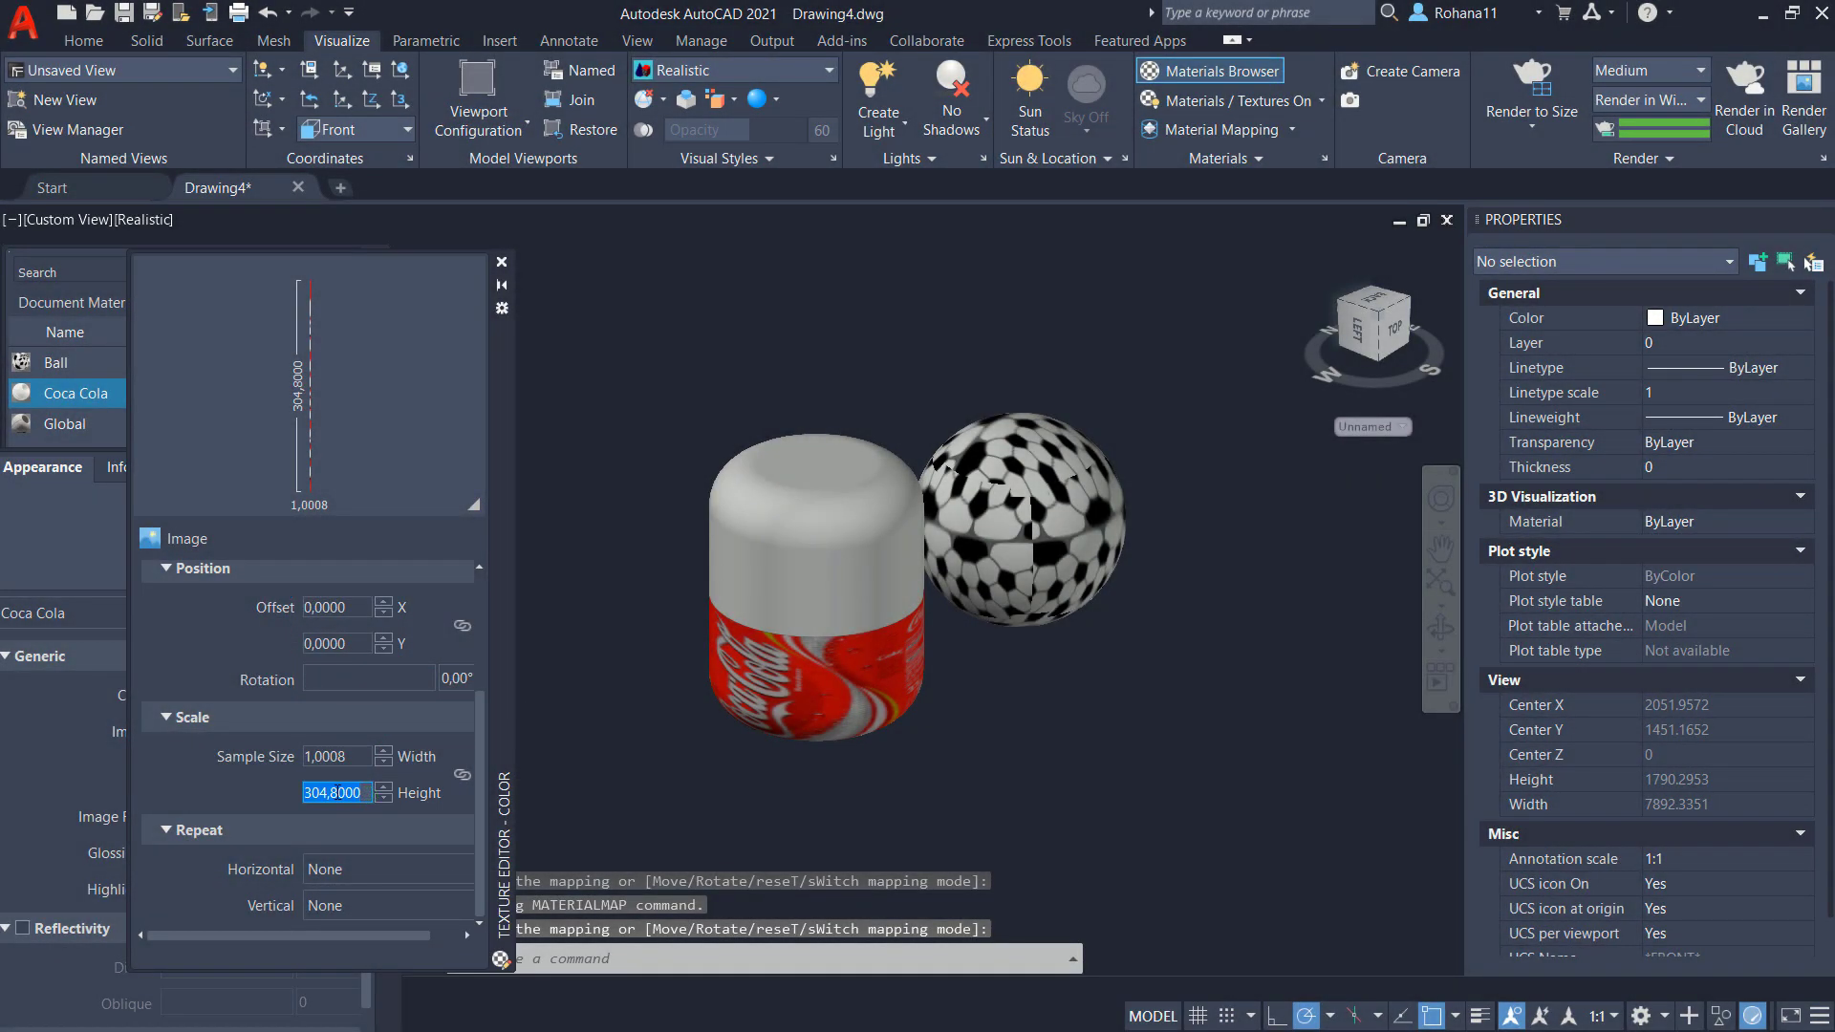
Set the texture height to 600 and reapply cylindrical mapping to the can faces.
text(600)
click(354, 756)
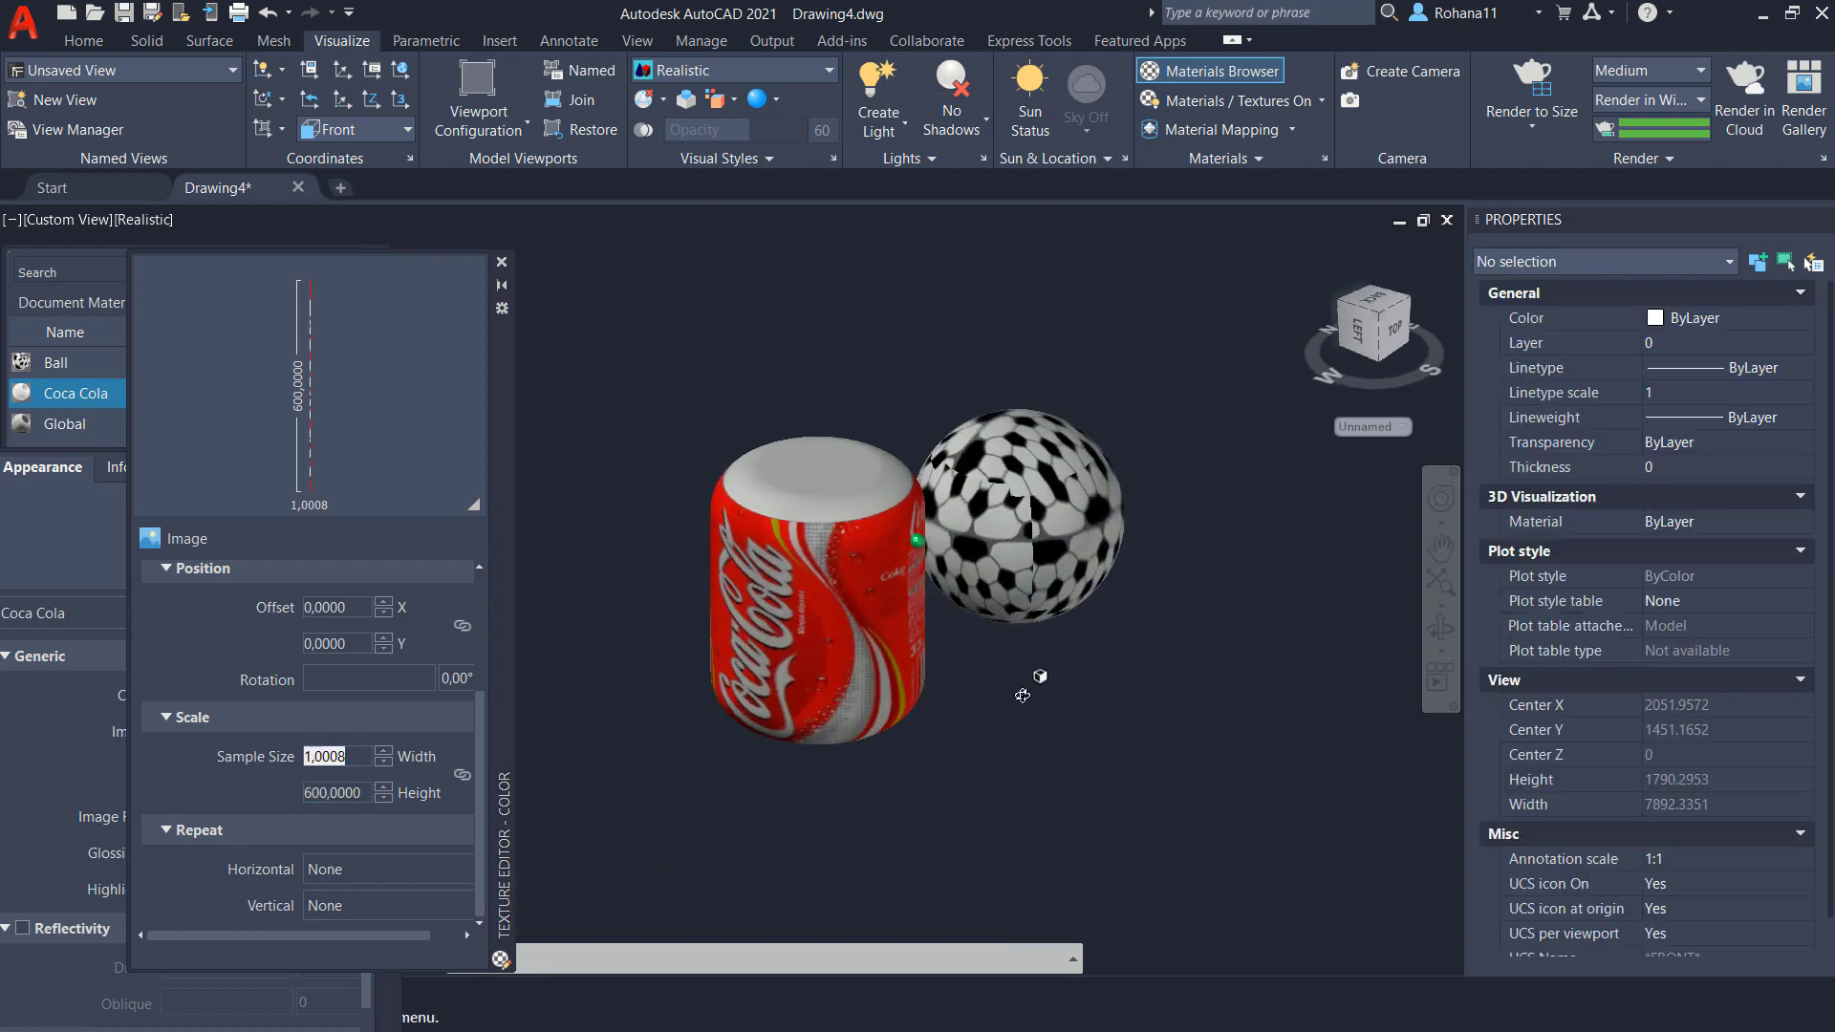
key(Return)
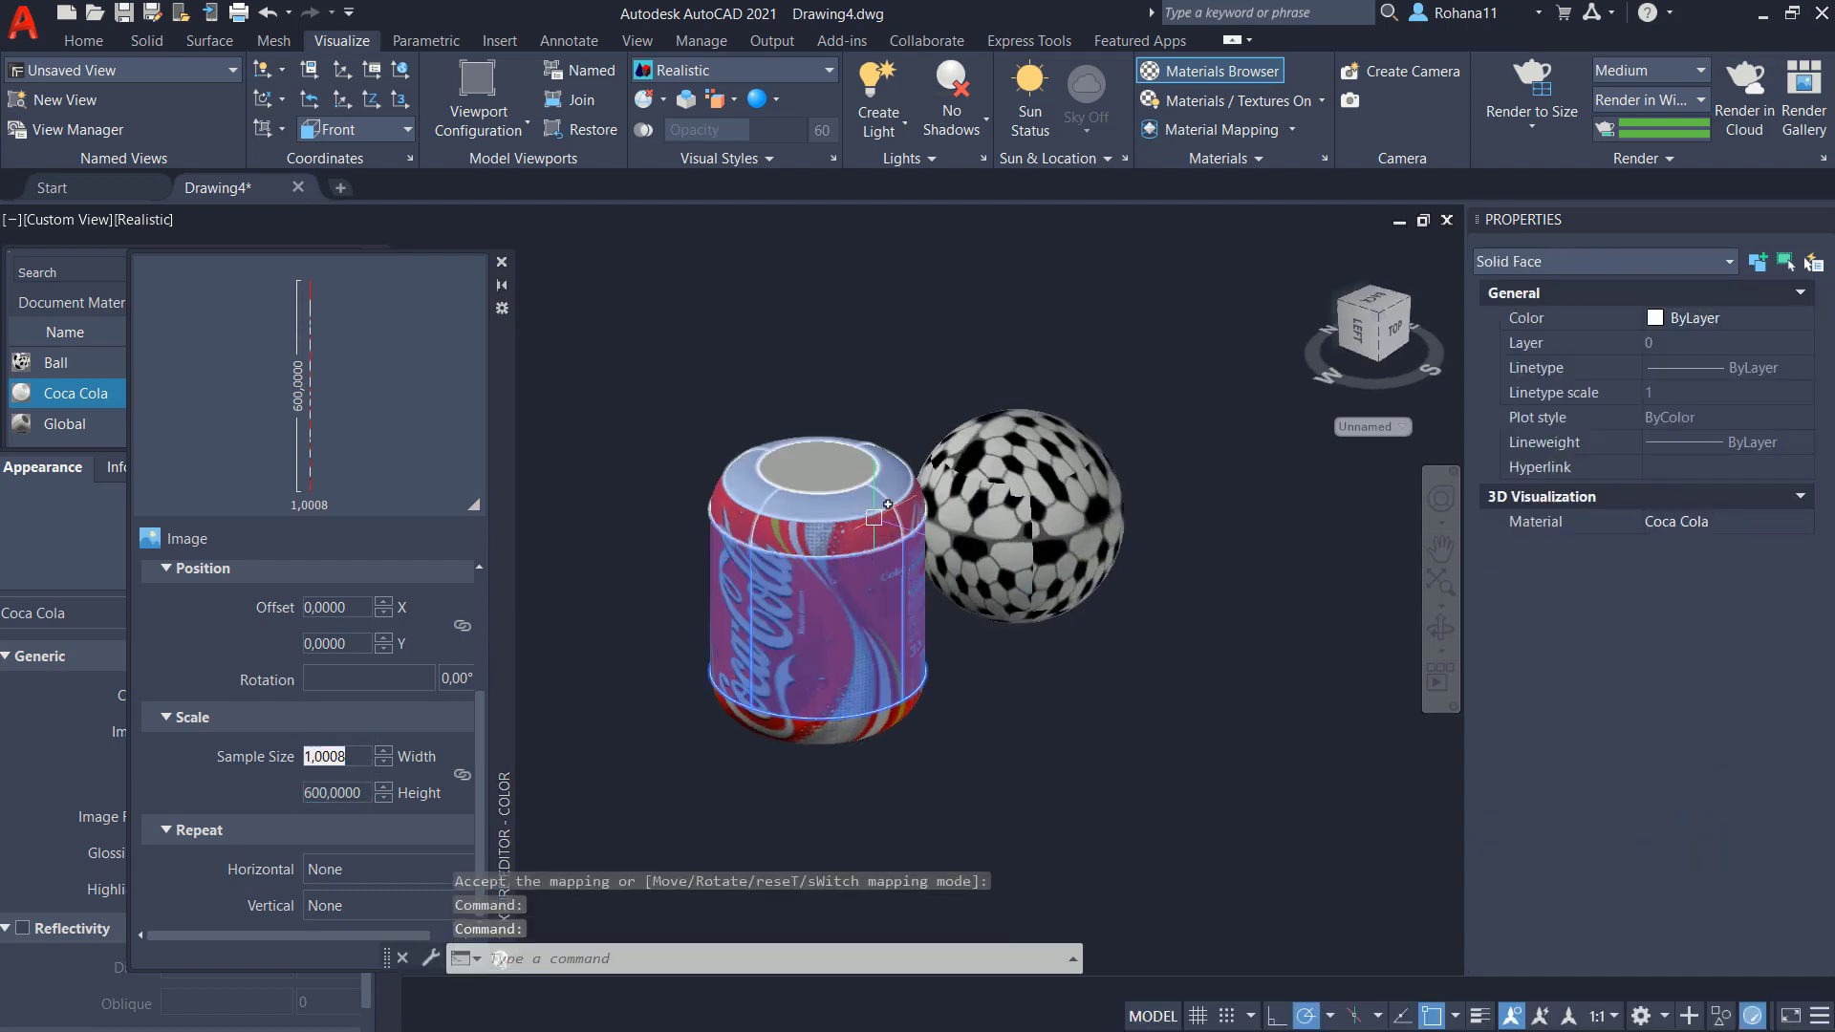
key(Return)
ctrl+click(875, 519)
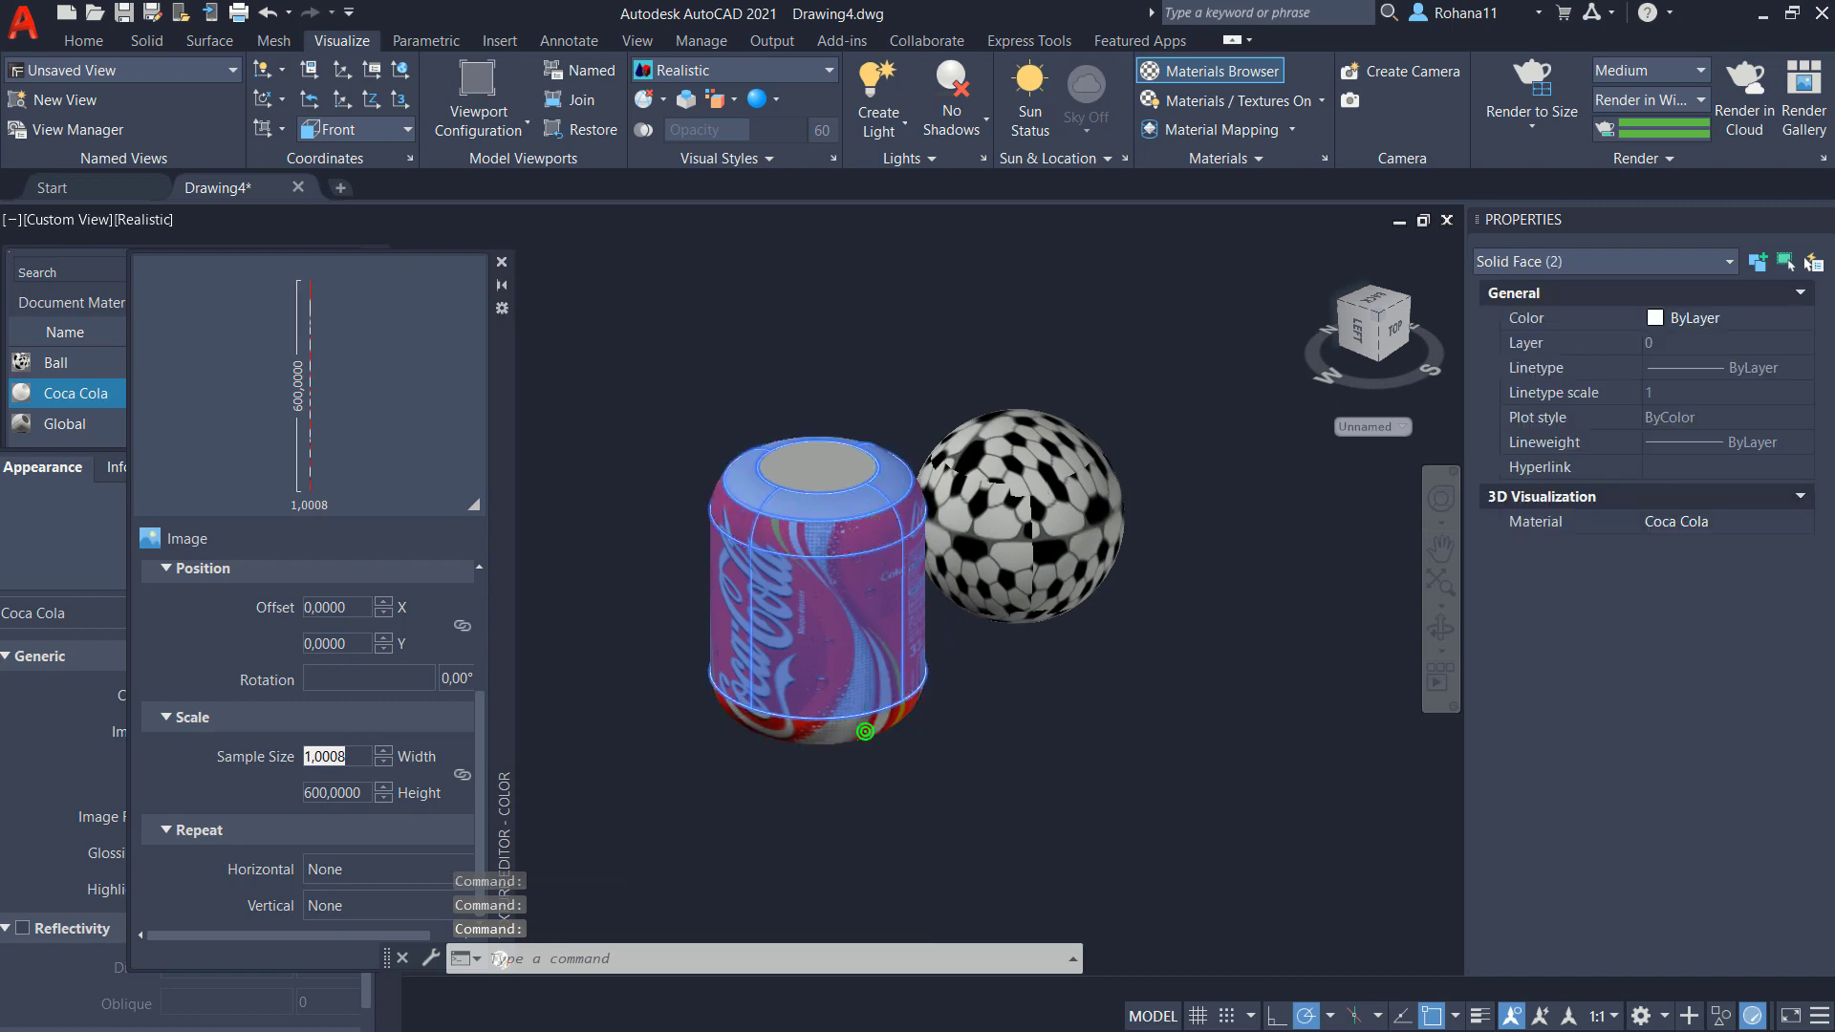
click(1224, 131)
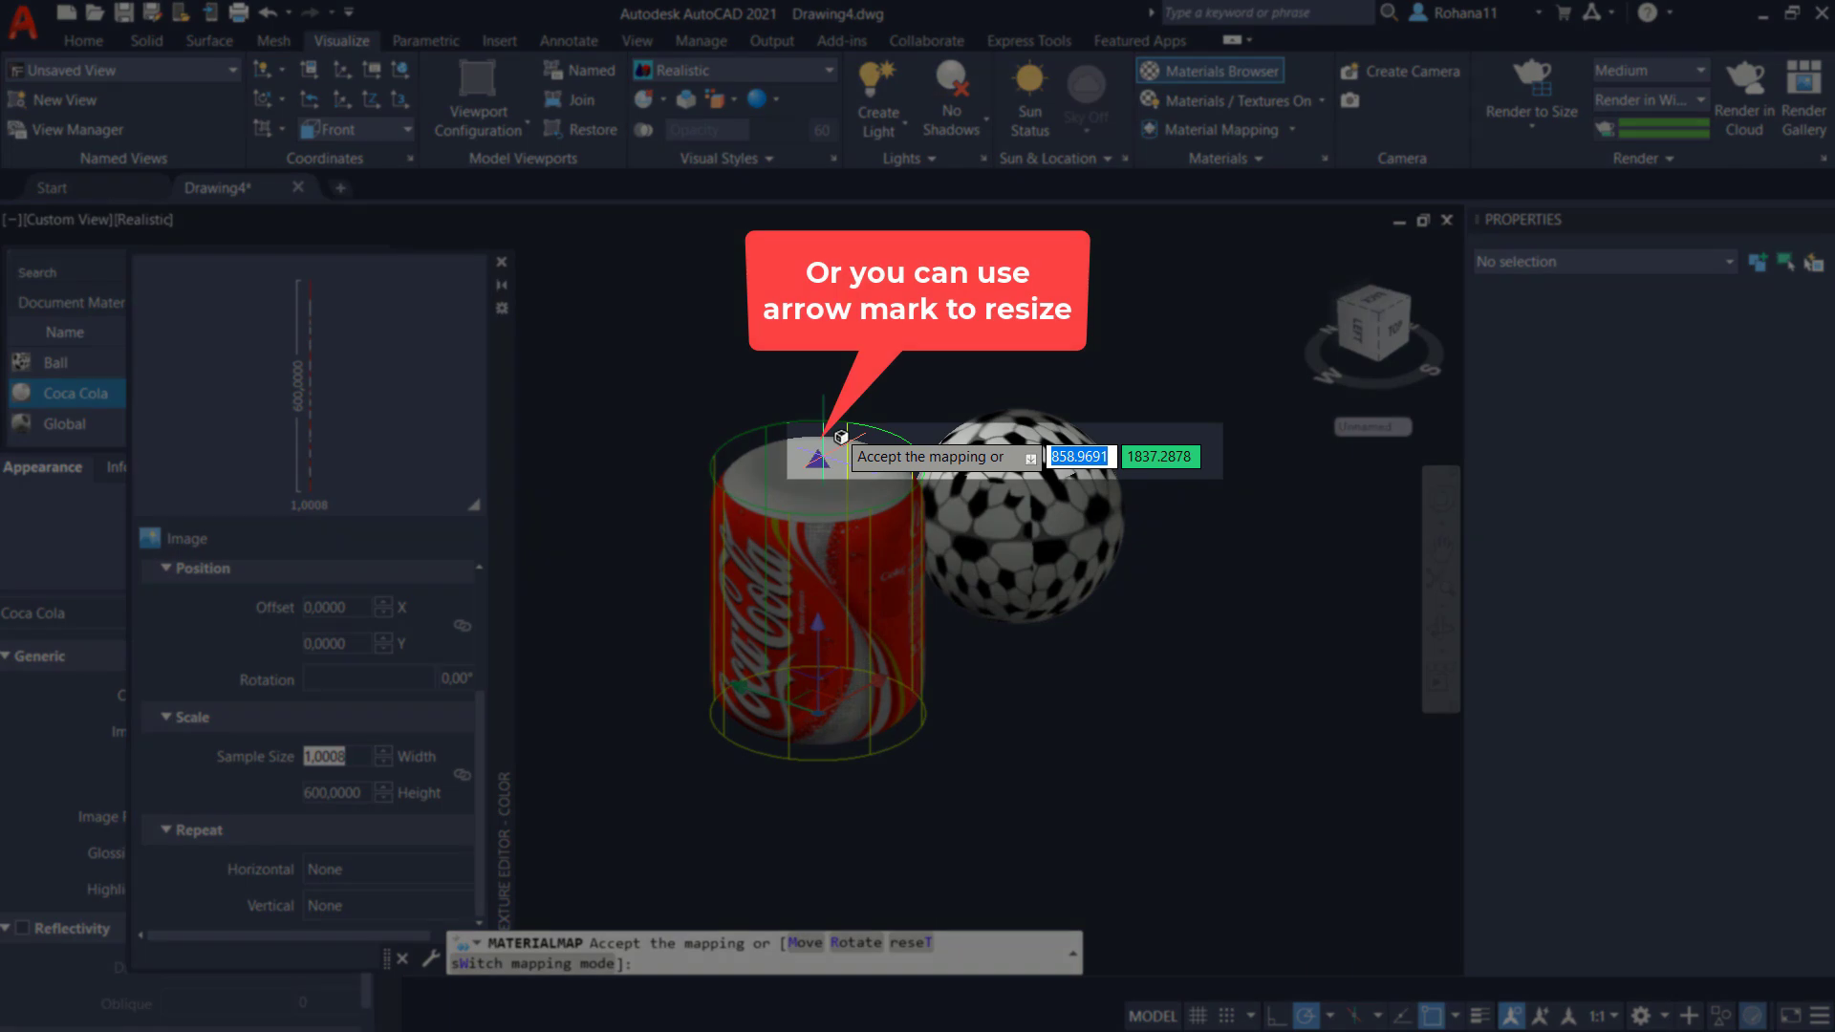
Accept the adjusted cylindrical mapping and orbit to inspect the labelled can.
scroll(840, 439, up, 3)
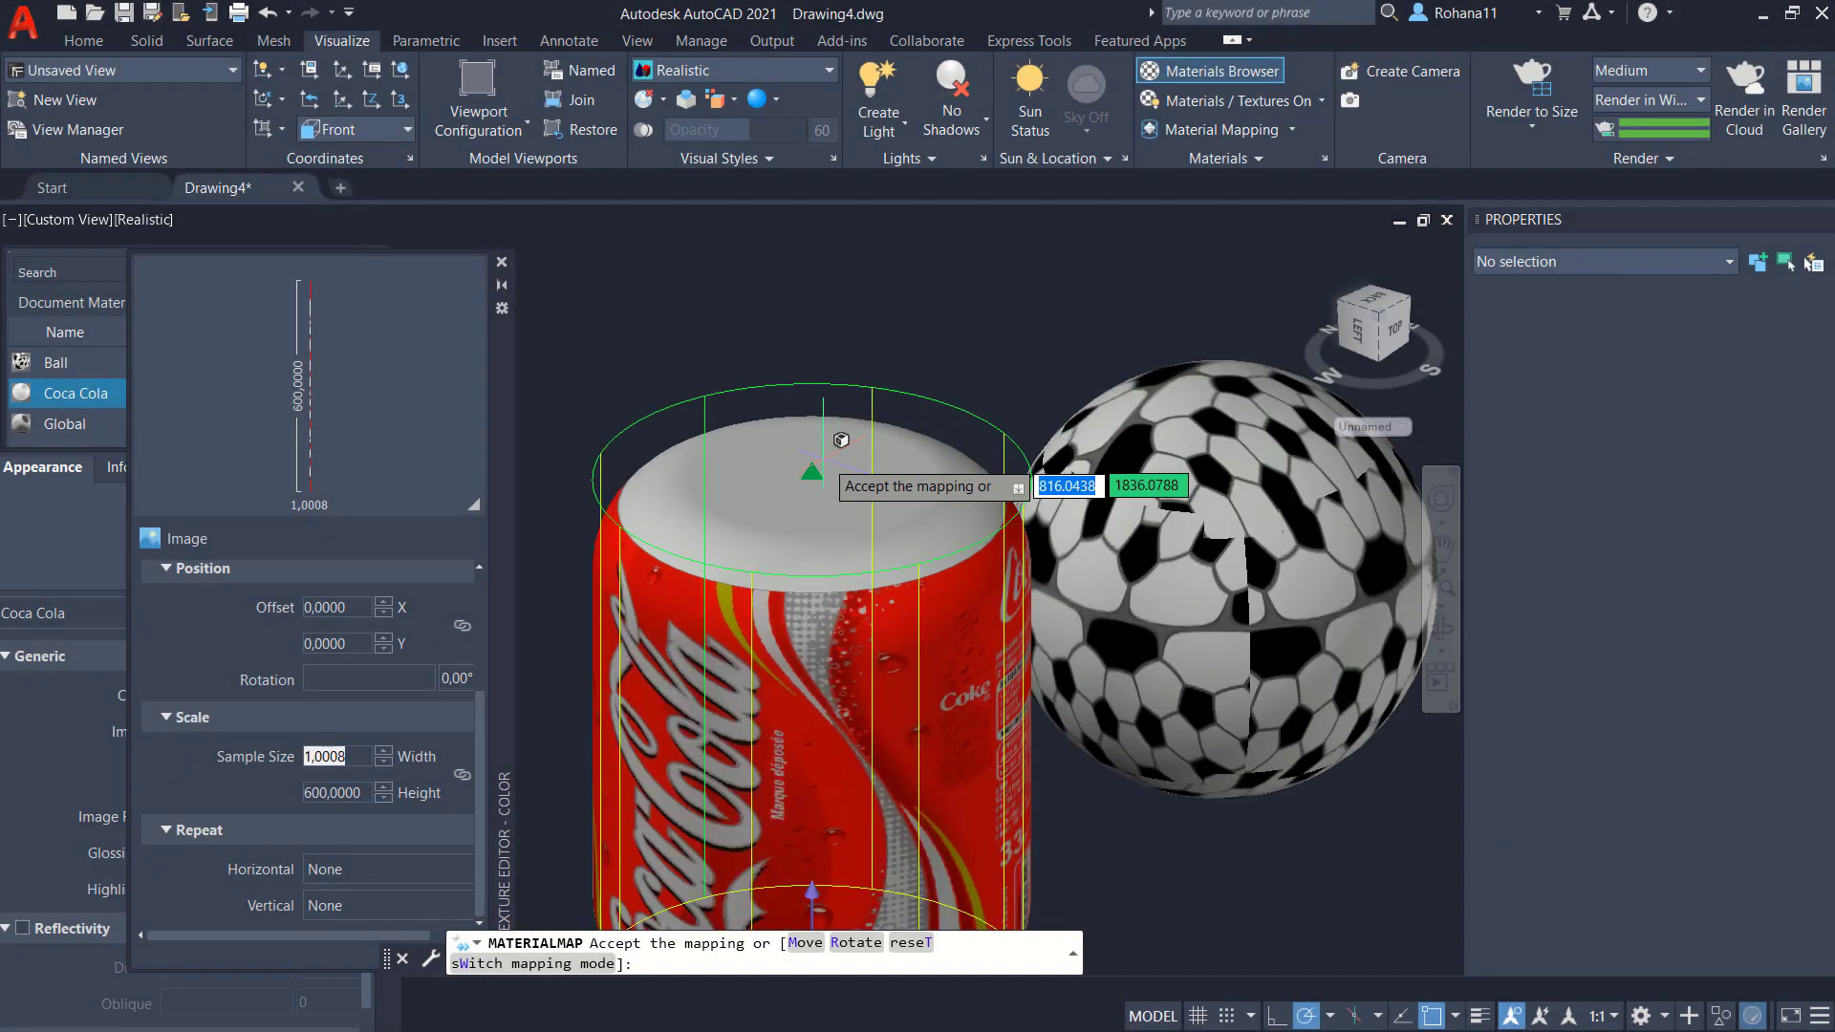
scroll(835, 444, up, 2)
scroll(836, 453, down, 2)
scroll(833, 459, down, 3)
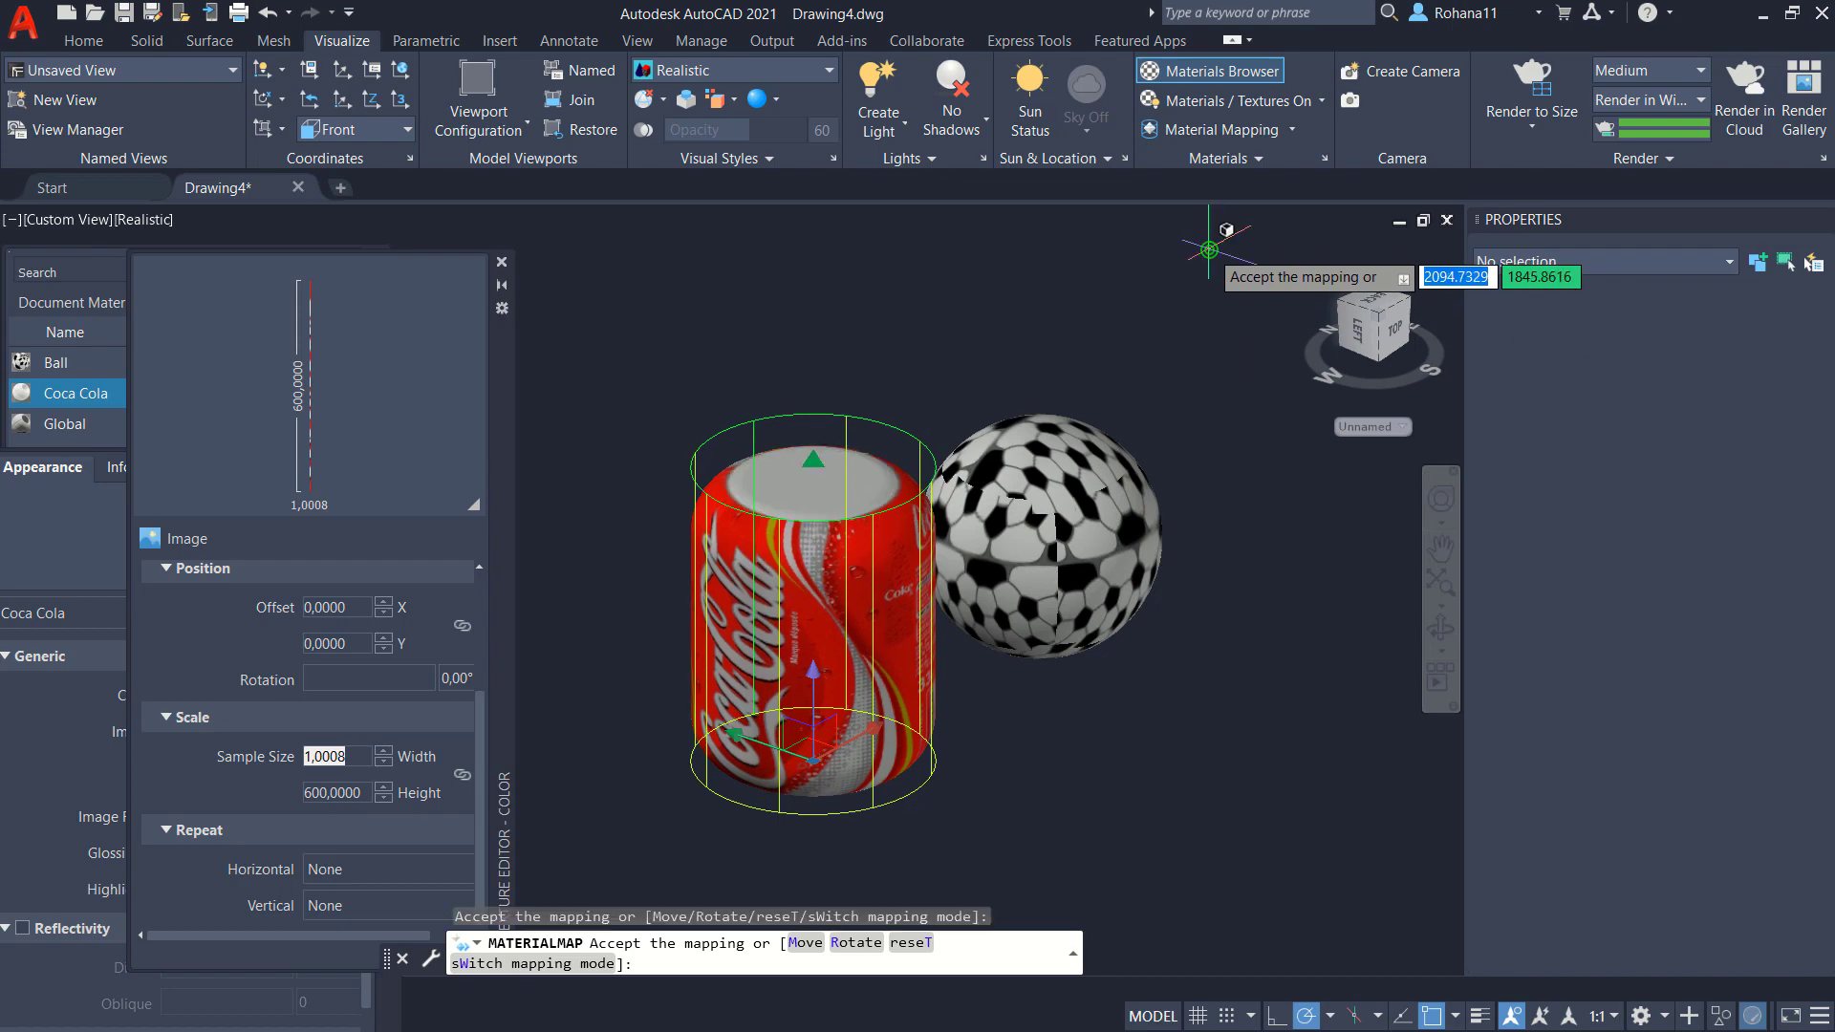
key(Return)
mouse_move(1051, 669)
shift+middle_down()
mouse_move(1097, 688)
mouse_move(1109, 598)
mouse_move(946, 669)
mouse_move(899, 573)
mouse_move(705, 471)
mouse_move(776, 430)
mouse_move(917, 497)
mouse_move(983, 590)
mouse_move(1223, 602)
mouse_move(635, 614)
mouse_move(1022, 628)
mouse_move(942, 594)
mouse_move(1184, 537)
mouse_move(1013, 585)
mouse_move(1045, 525)
mouse_move(991, 520)
mouse_move(1014, 526)
shift+middle_up()
mouse_move(1197, 525)
shift+middle_down()
mouse_move(1164, 635)
mouse_move(1176, 624)
shift+middle_up()
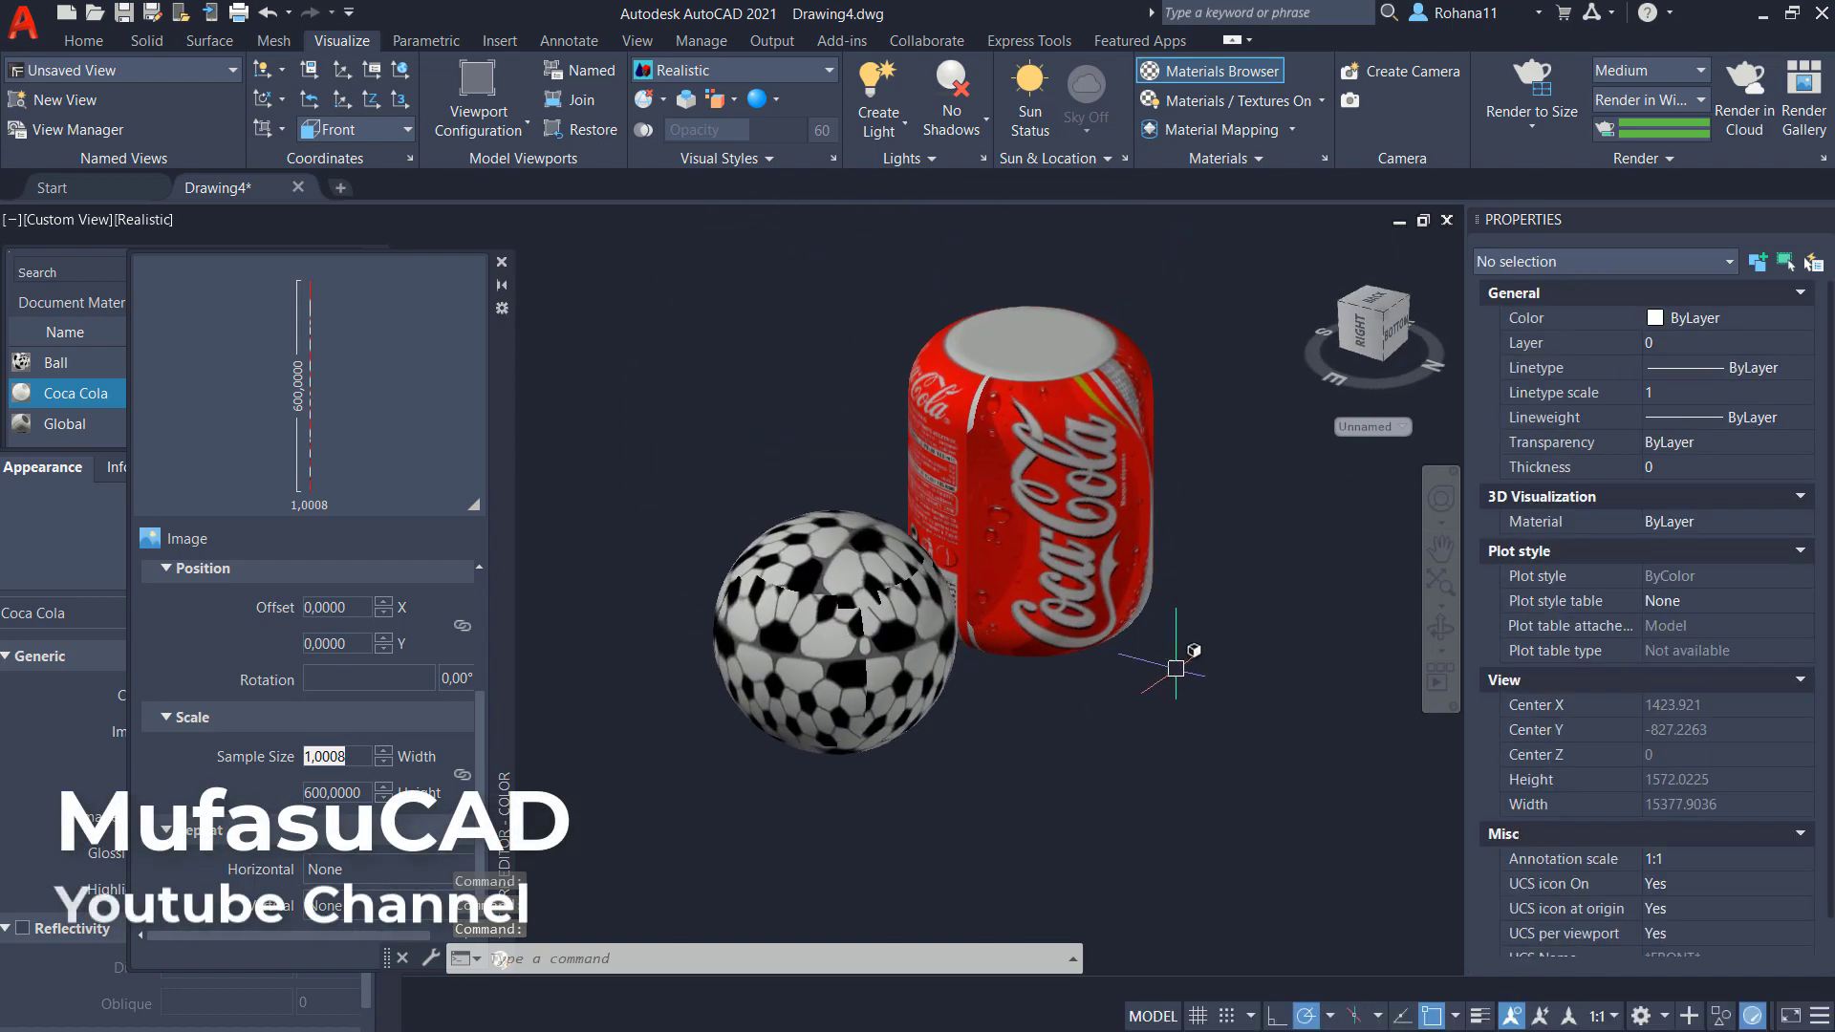
Set the Ball texture's sample width and height to 1.
ctrl+click(854, 619)
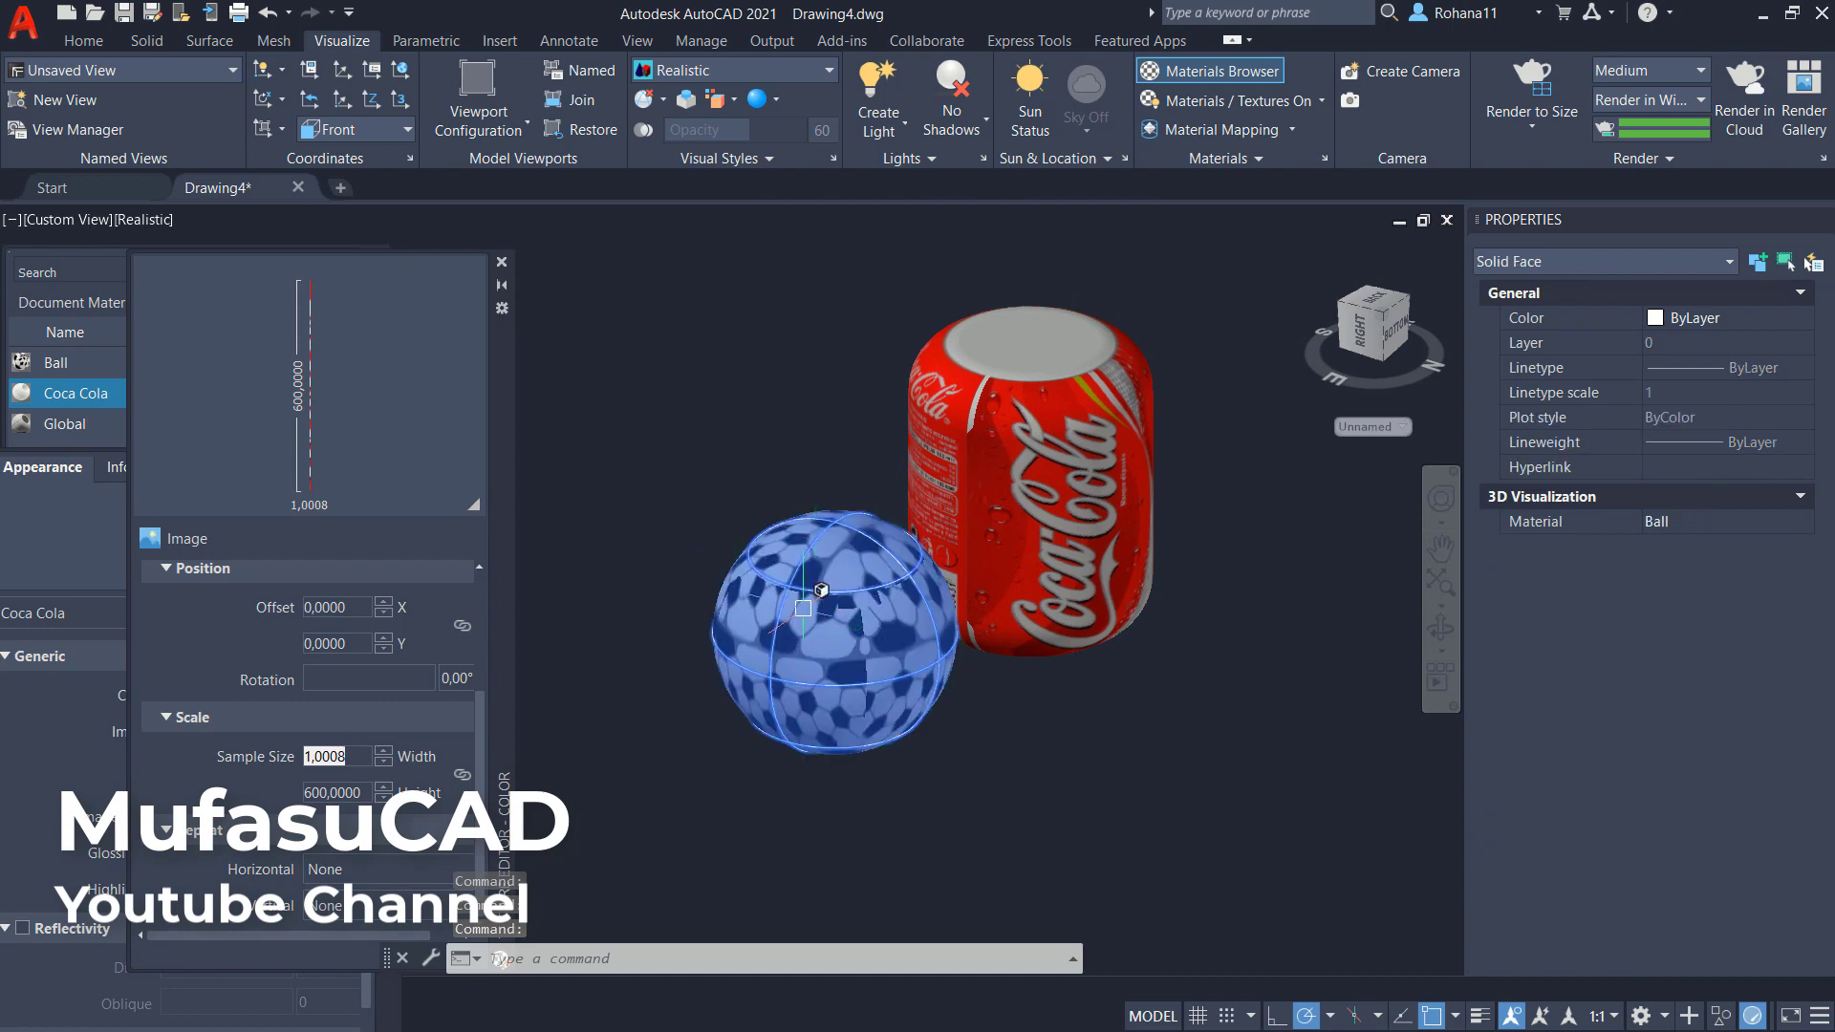
click(45, 367)
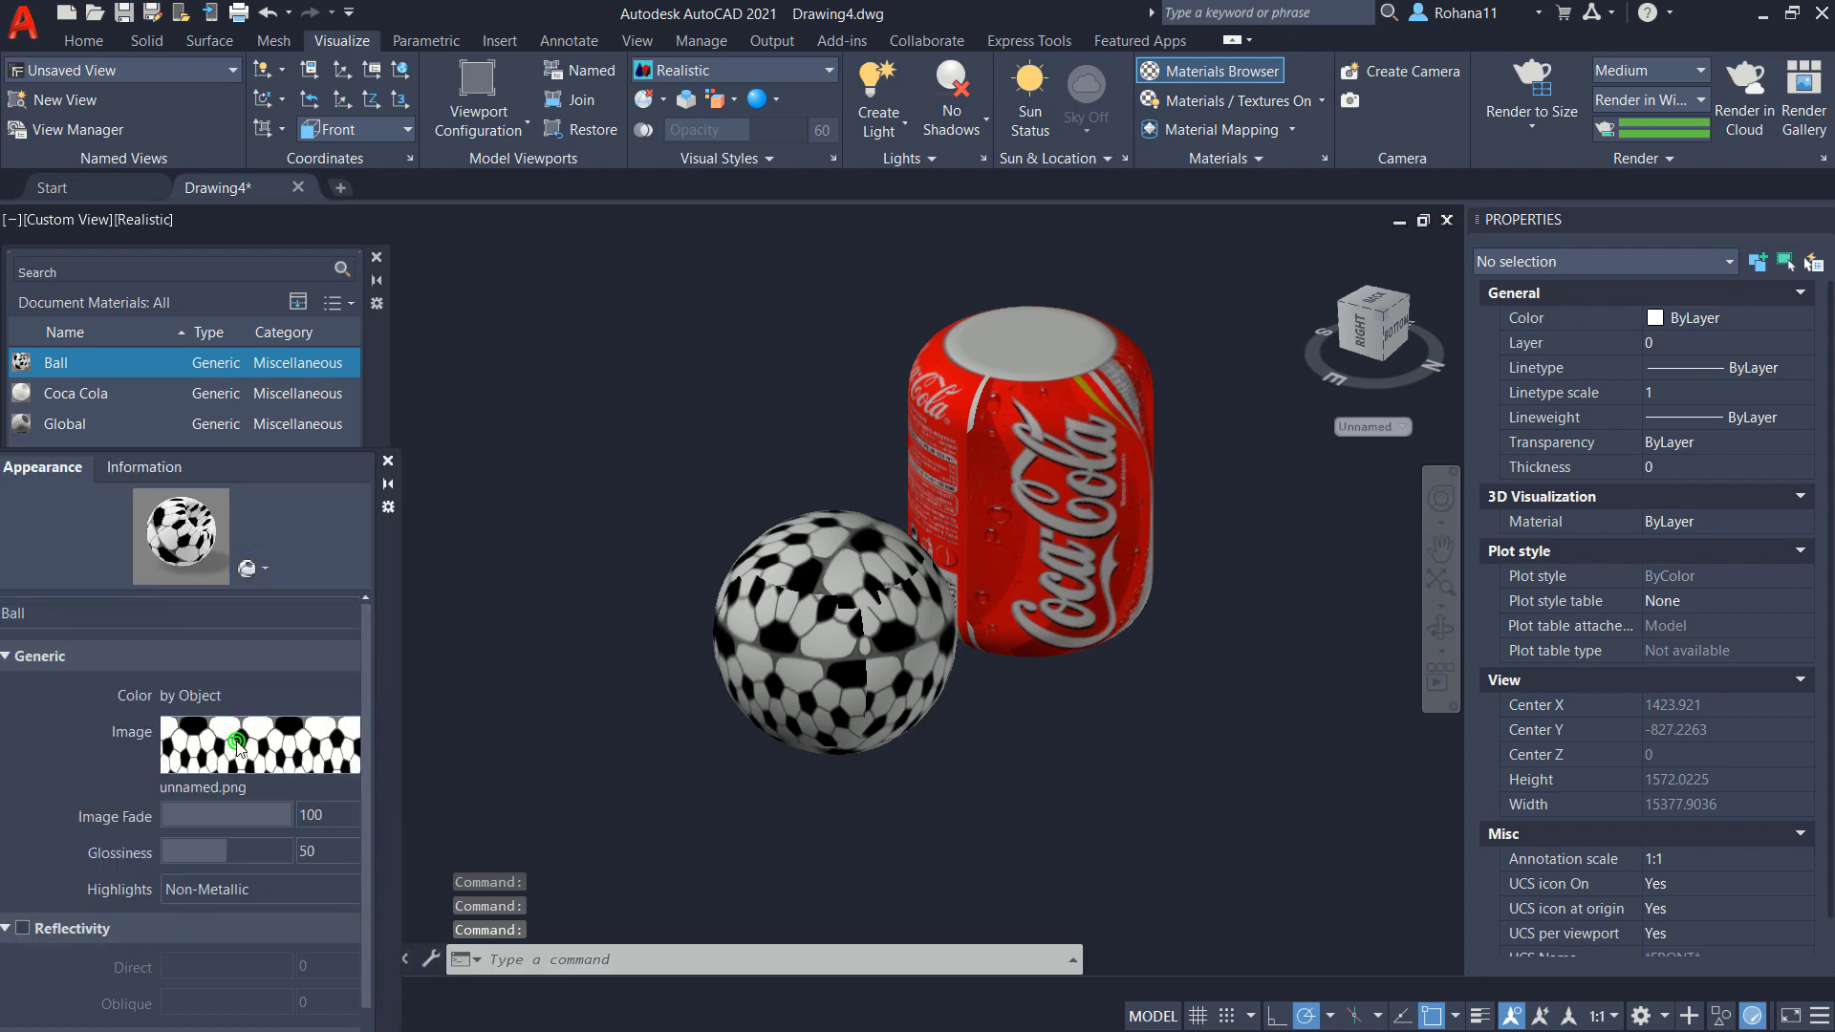
click(237, 744)
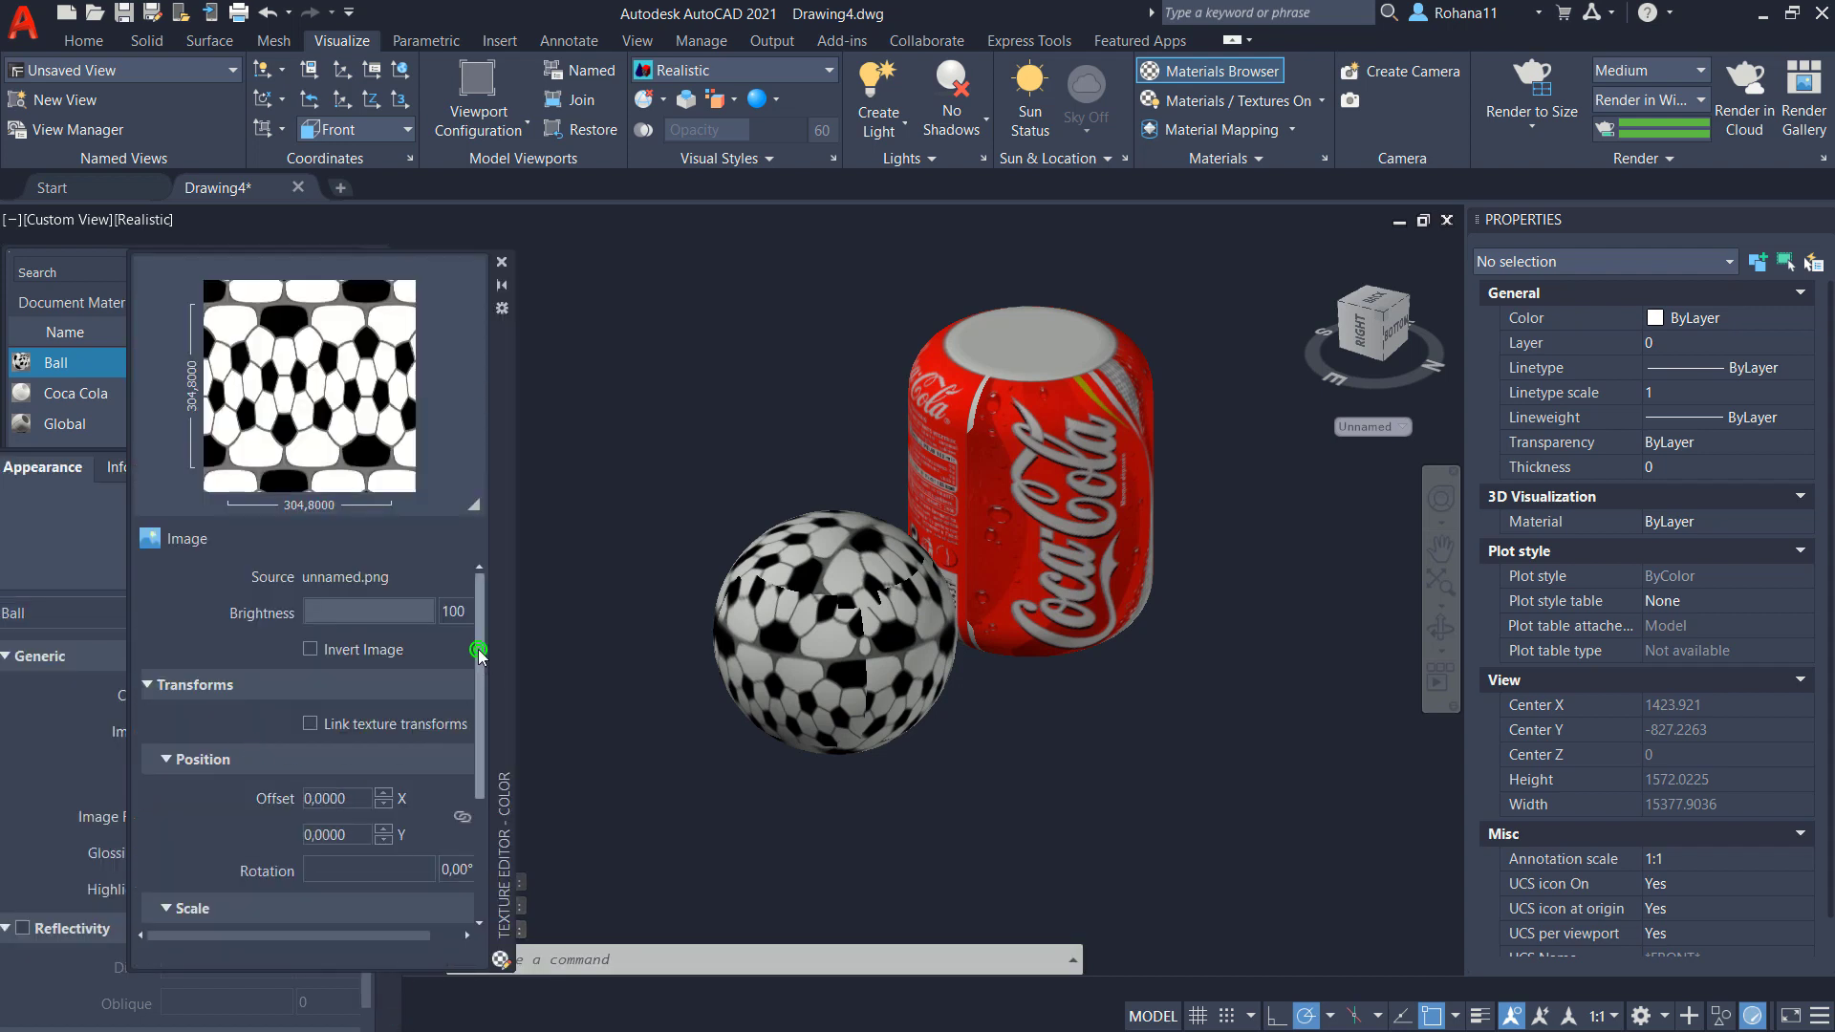
drag(479, 652, 473, 782)
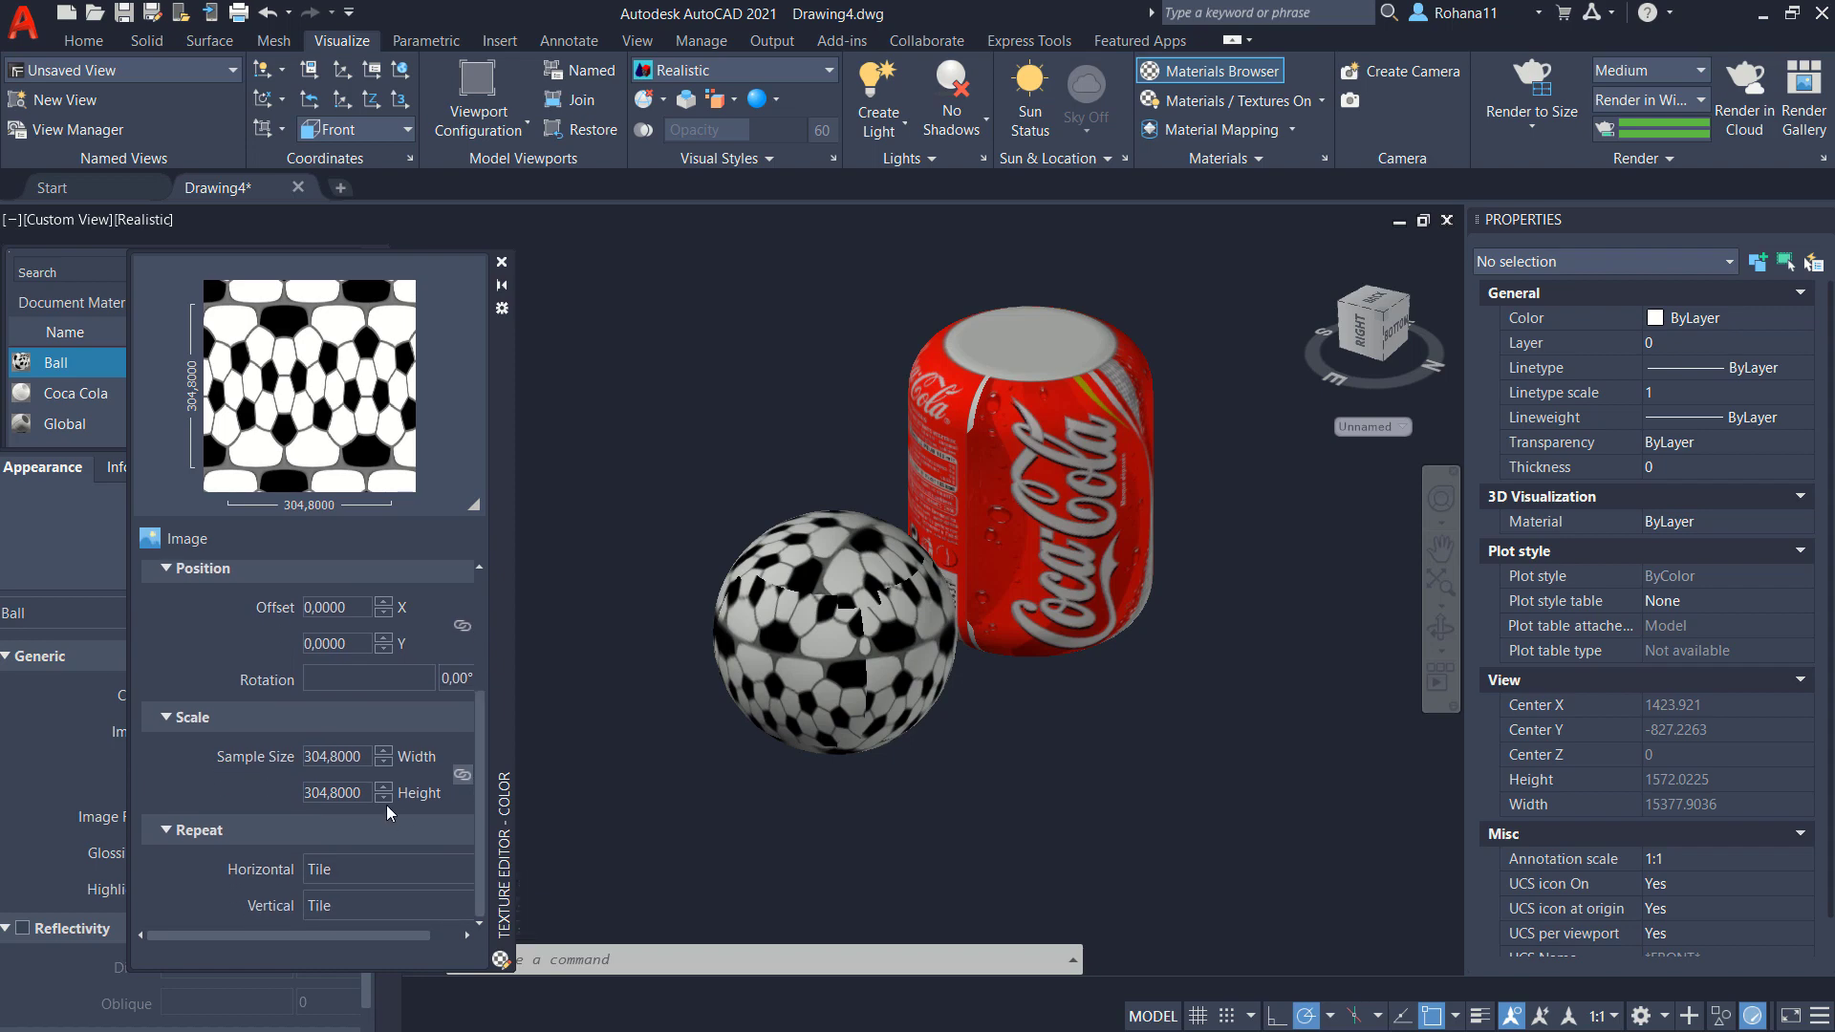
click(363, 756)
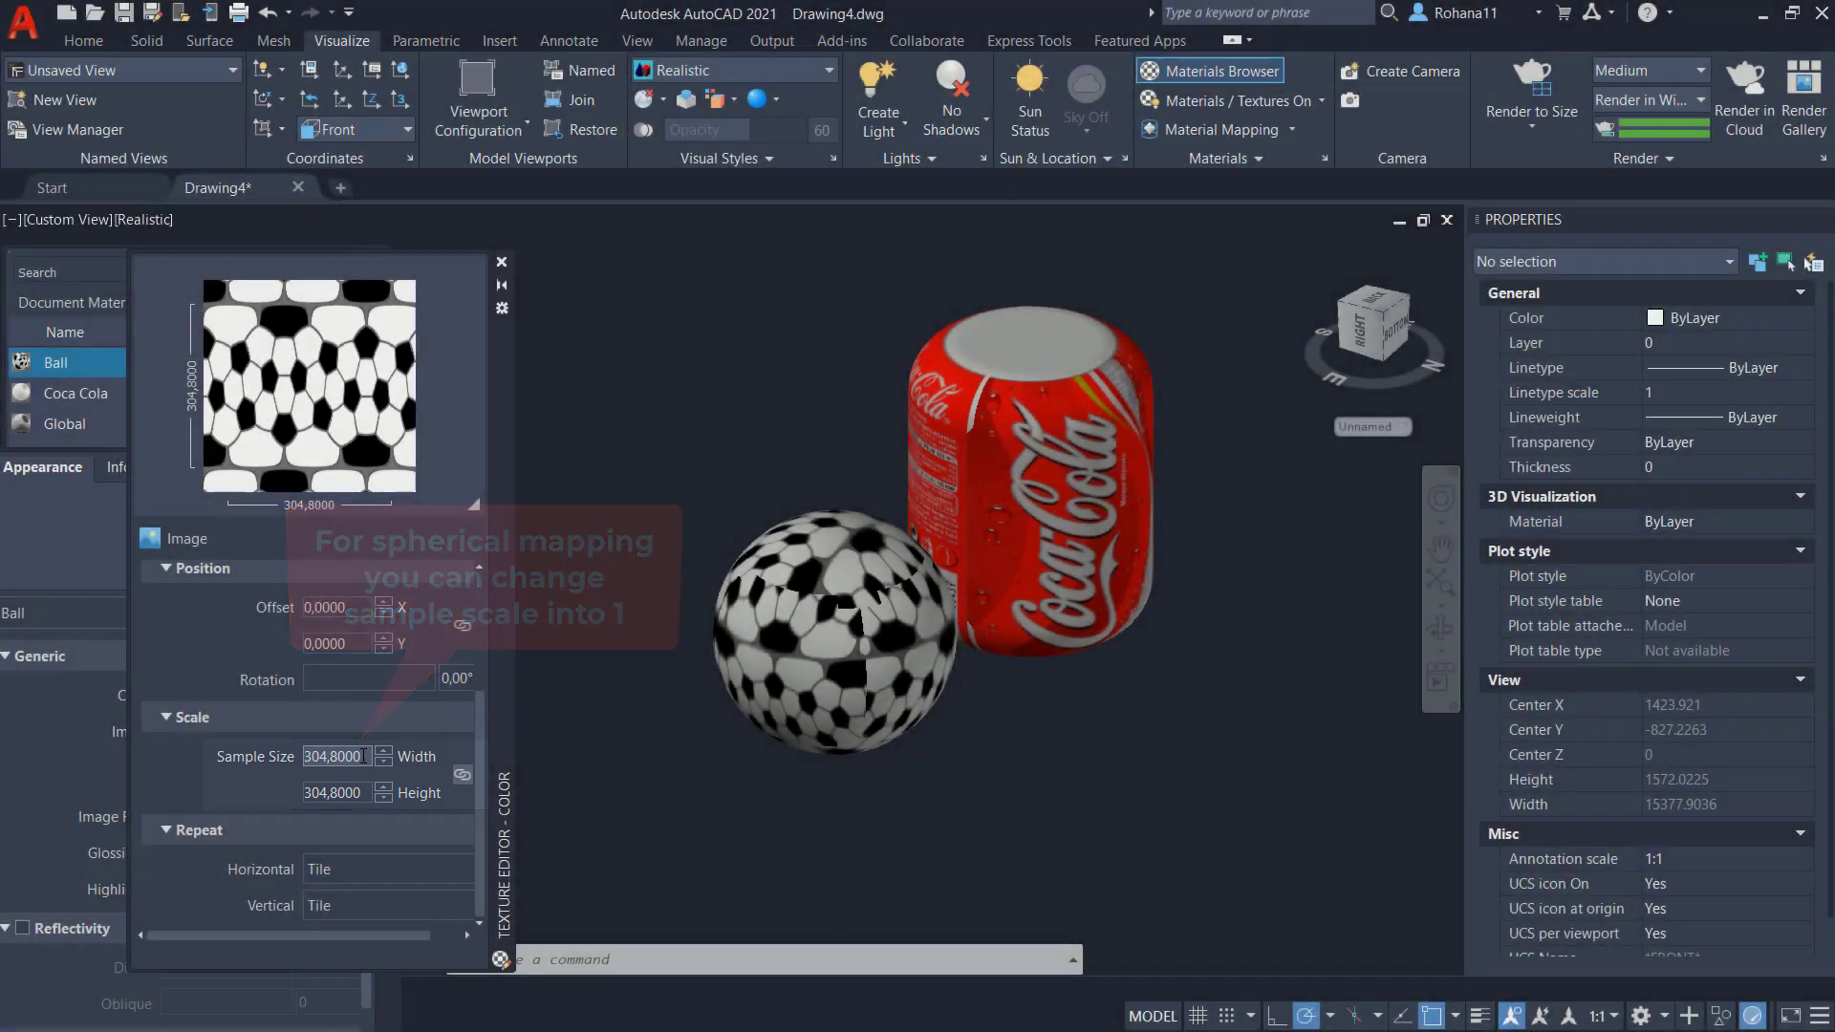
double_click(363, 756)
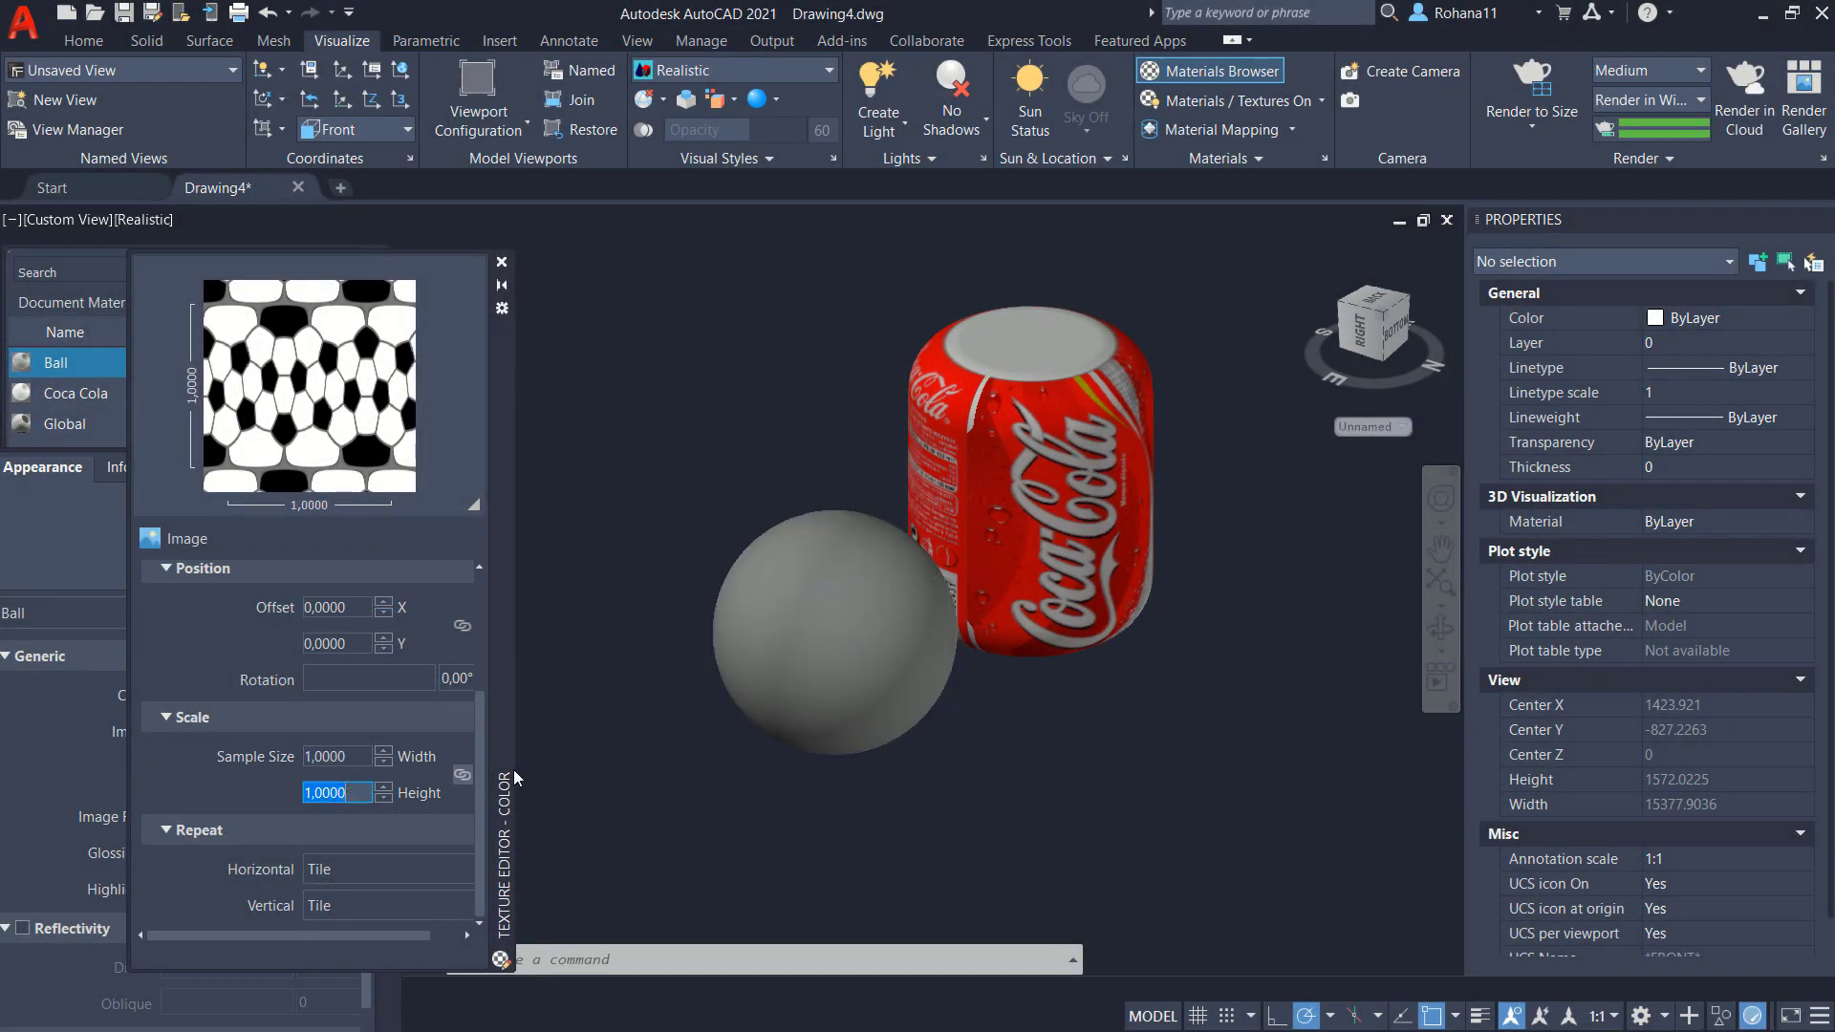
text(1,0008)
click(1291, 130)
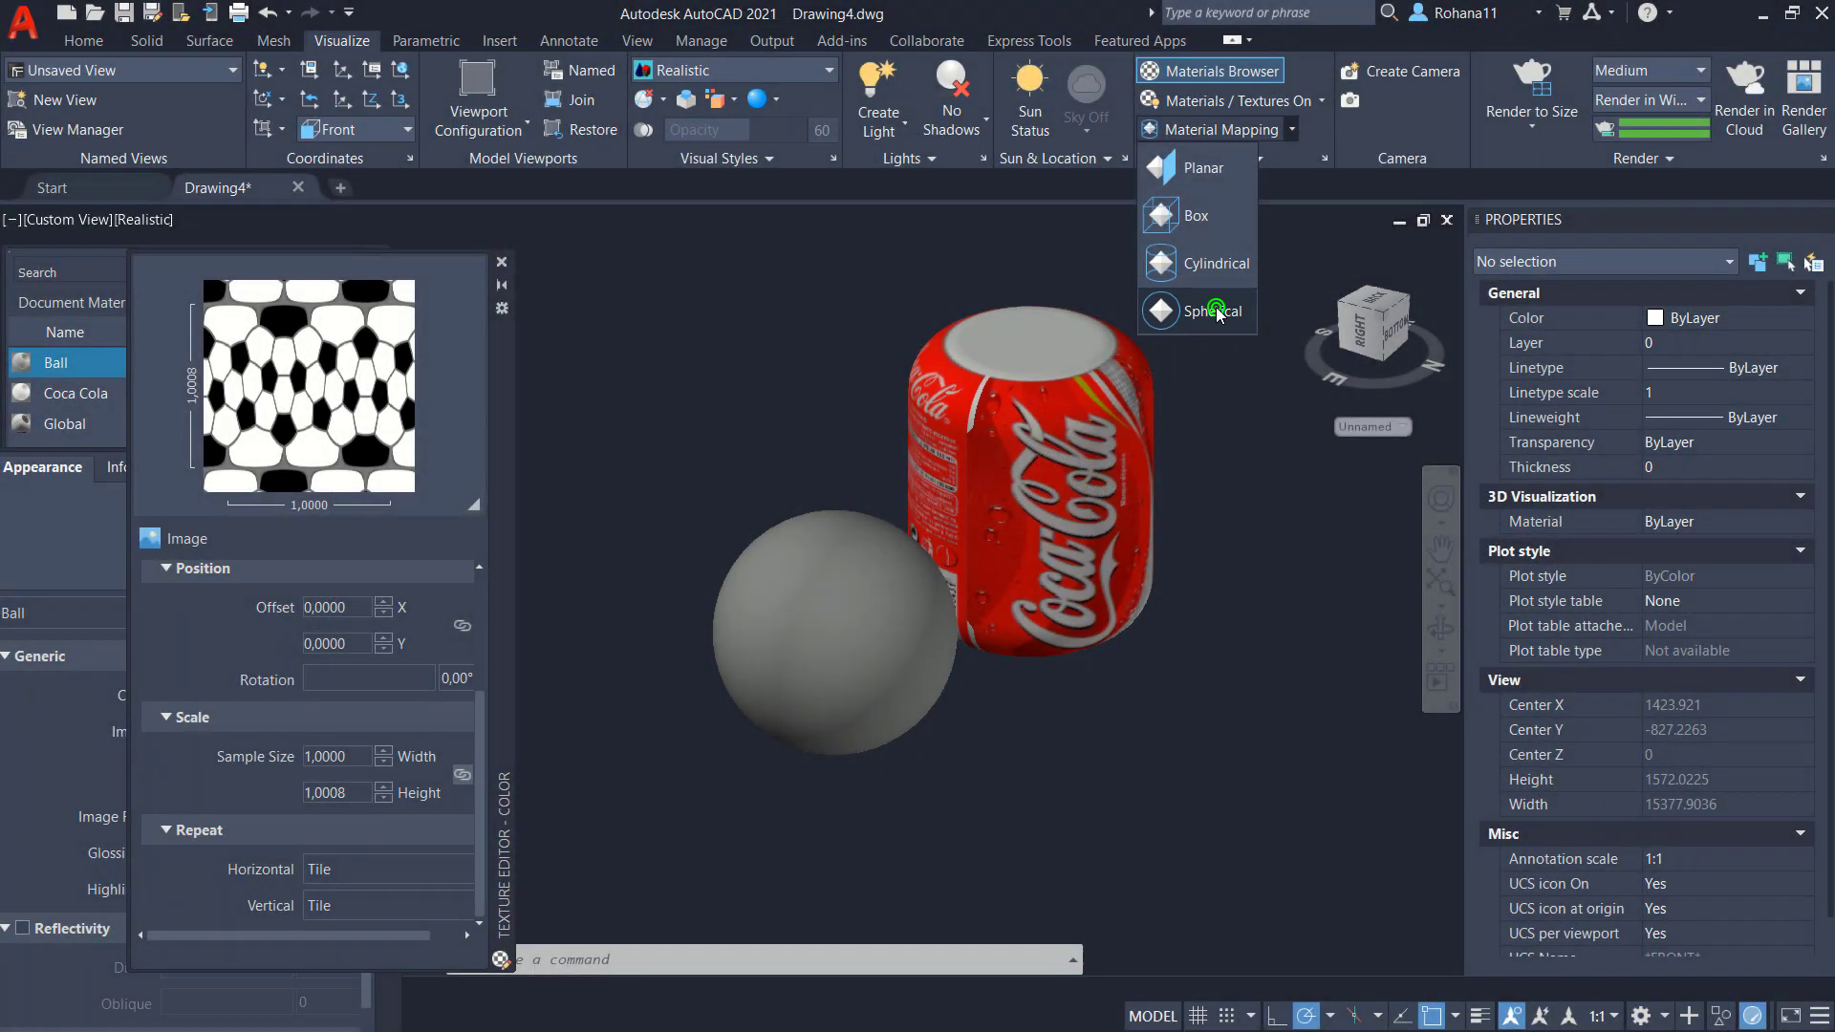
Apply spherical material mapping to the football sphere, then orbit to inspect the ball and can.
click(1216, 312)
click(865, 615)
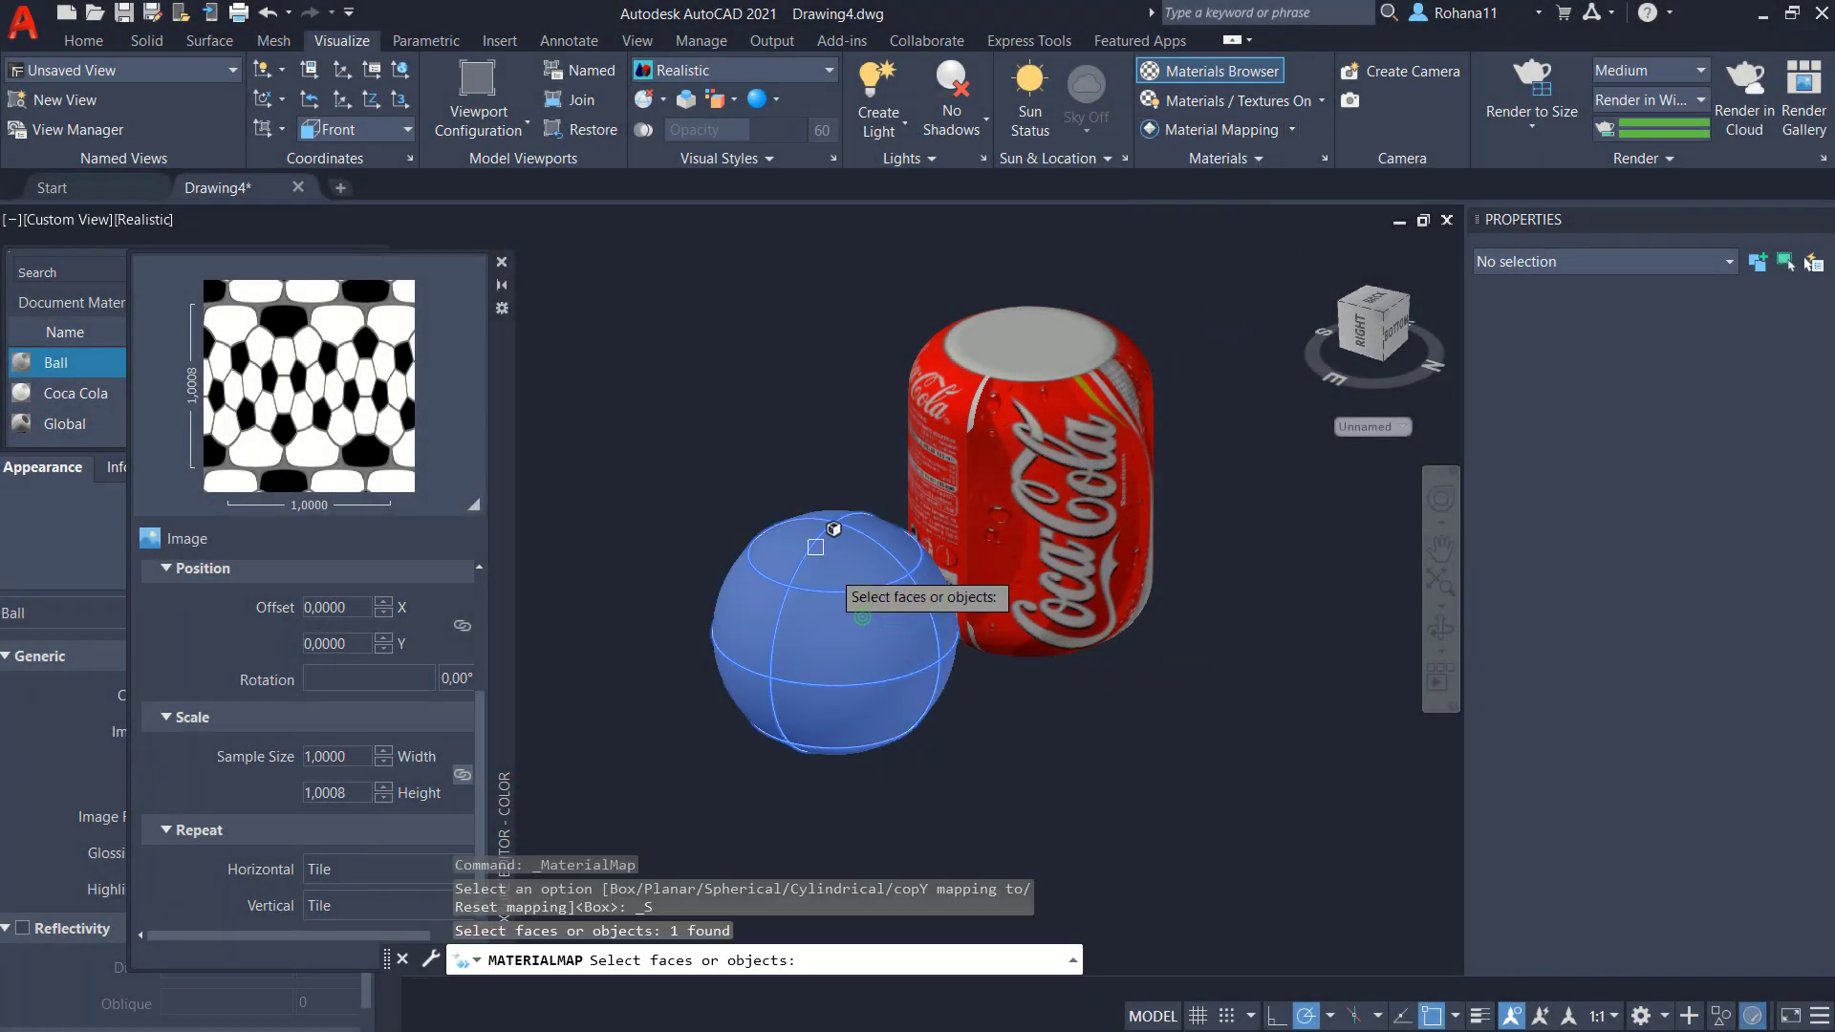
key(Return)
key(Return)
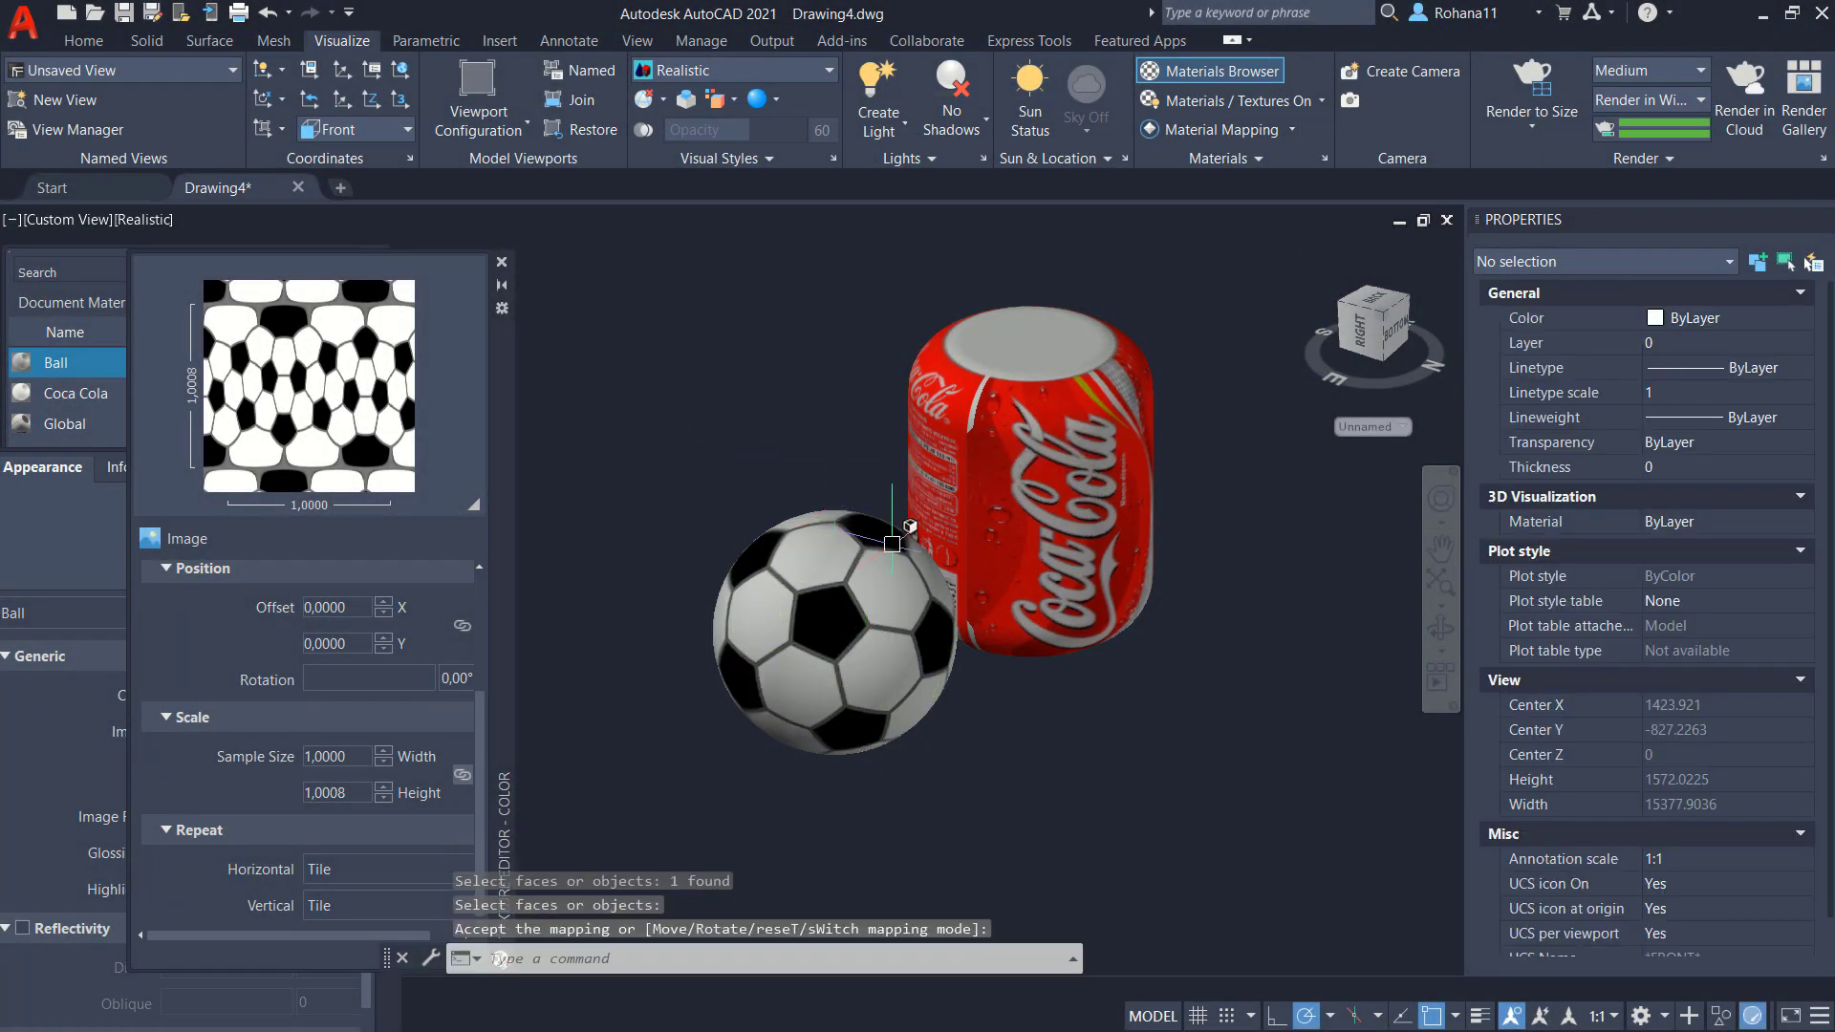
mouse_move(1147, 673)
shift+middle_down()
mouse_move(938, 653)
mouse_move(1233, 577)
mouse_move(1141, 625)
mouse_move(1159, 606)
shift+middle_up()
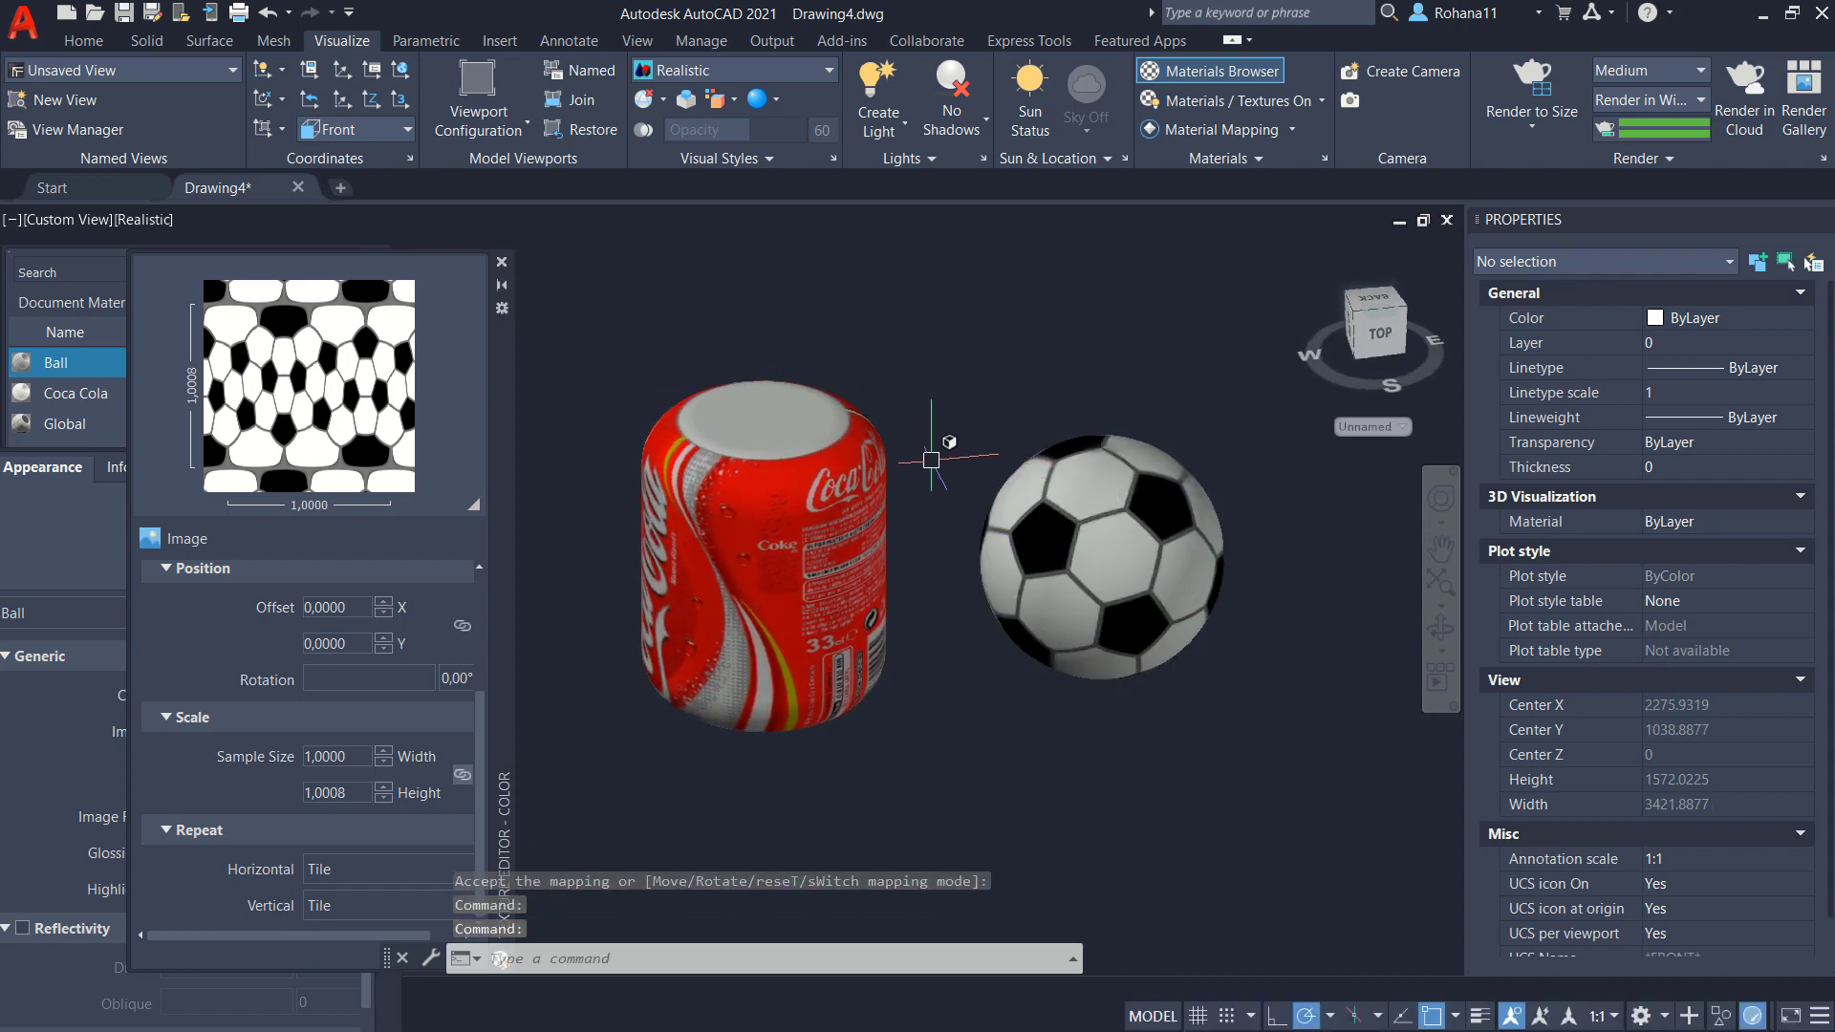
mouse_move(934, 450)
middle_down()
mouse_move(975, 490)
mouse_move(960, 497)
middle_up()
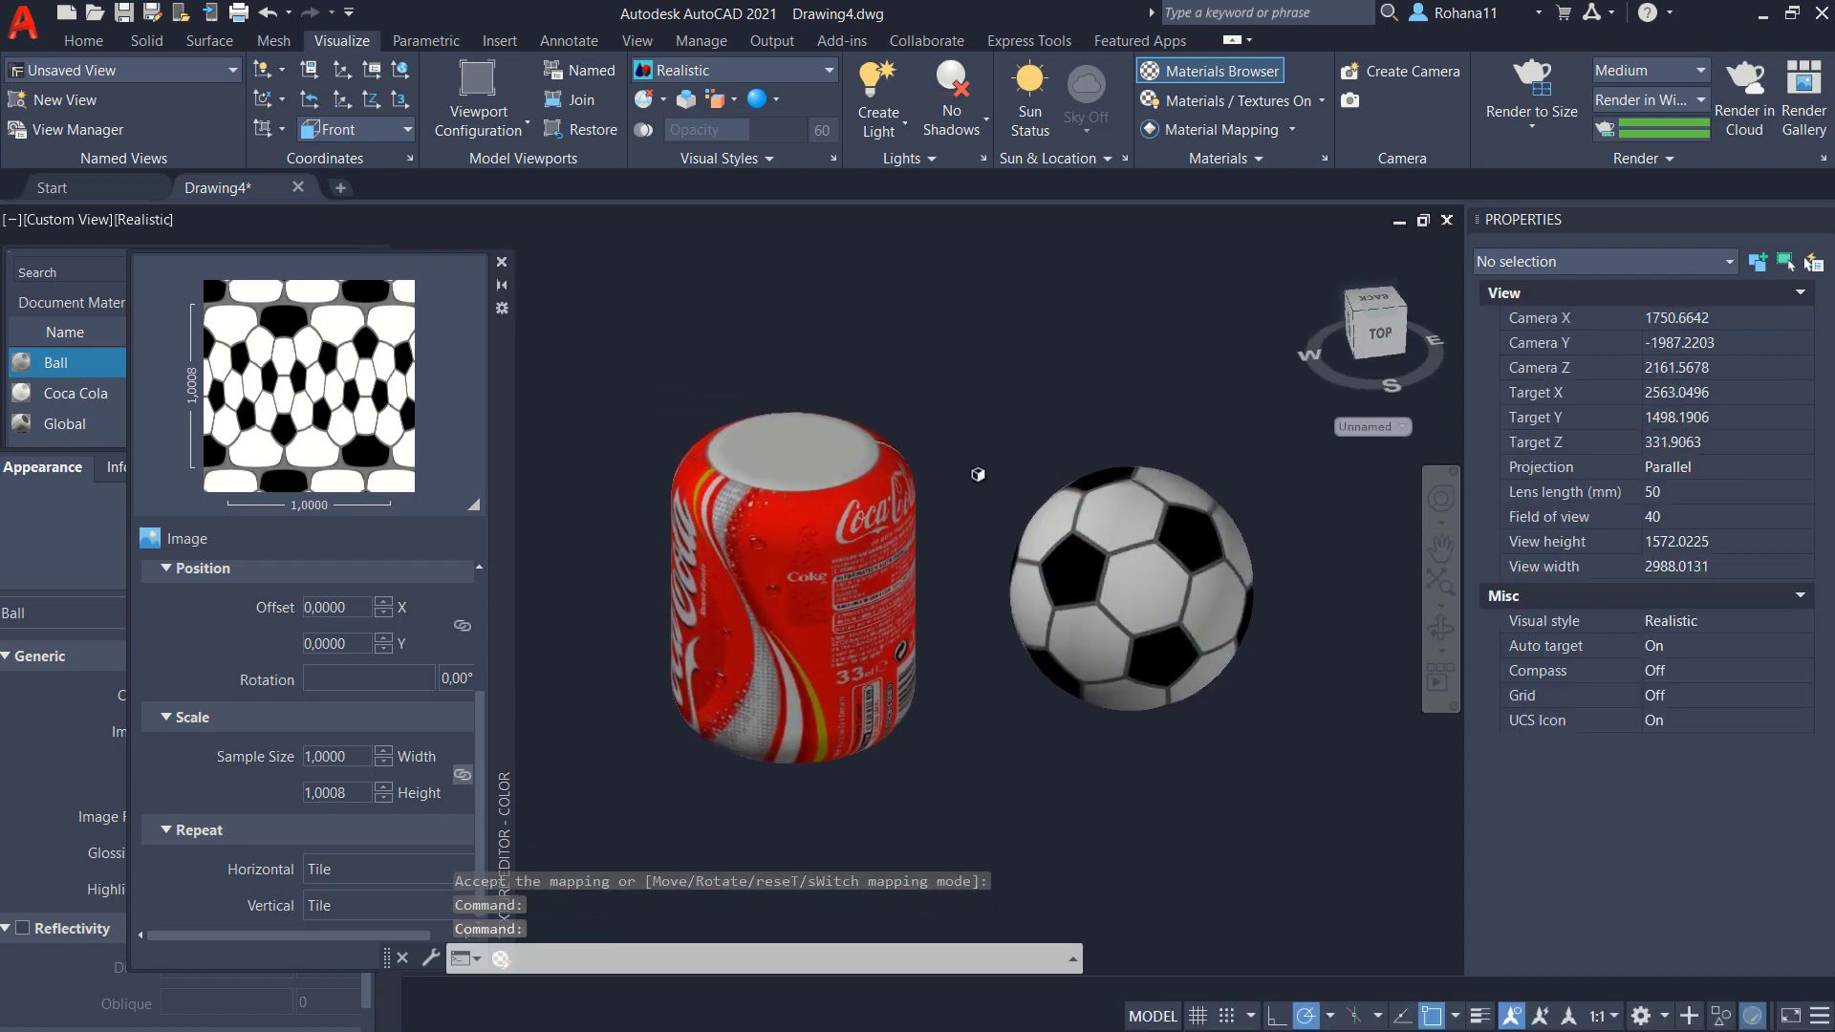